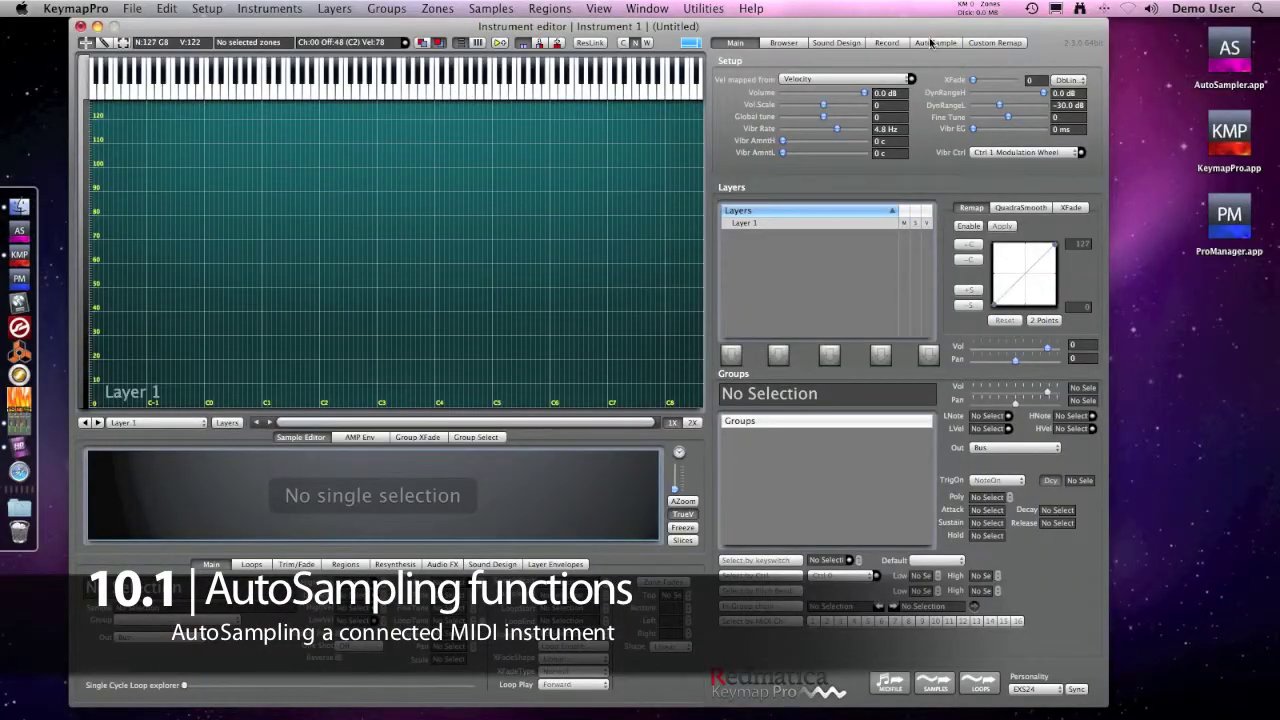
Open the batch AutoSampler and name the patch SynthB
left_click(930, 42)
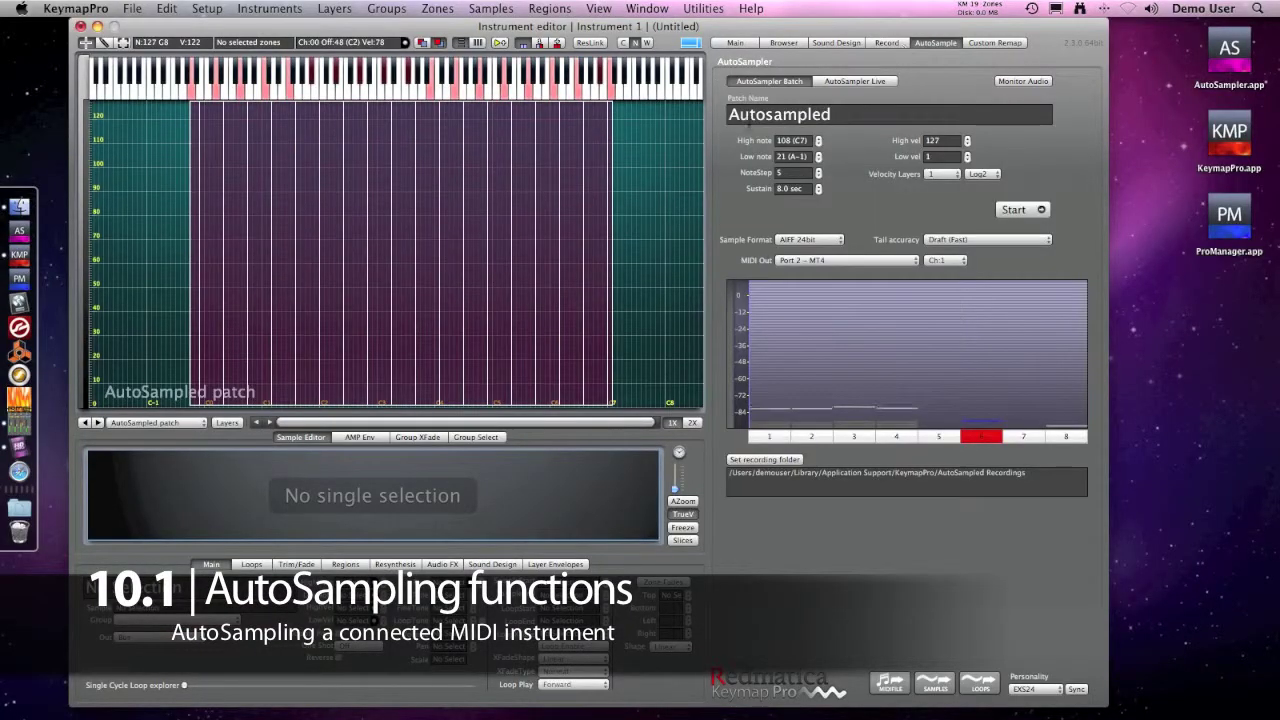
double_click(762, 124)
type("Syn")
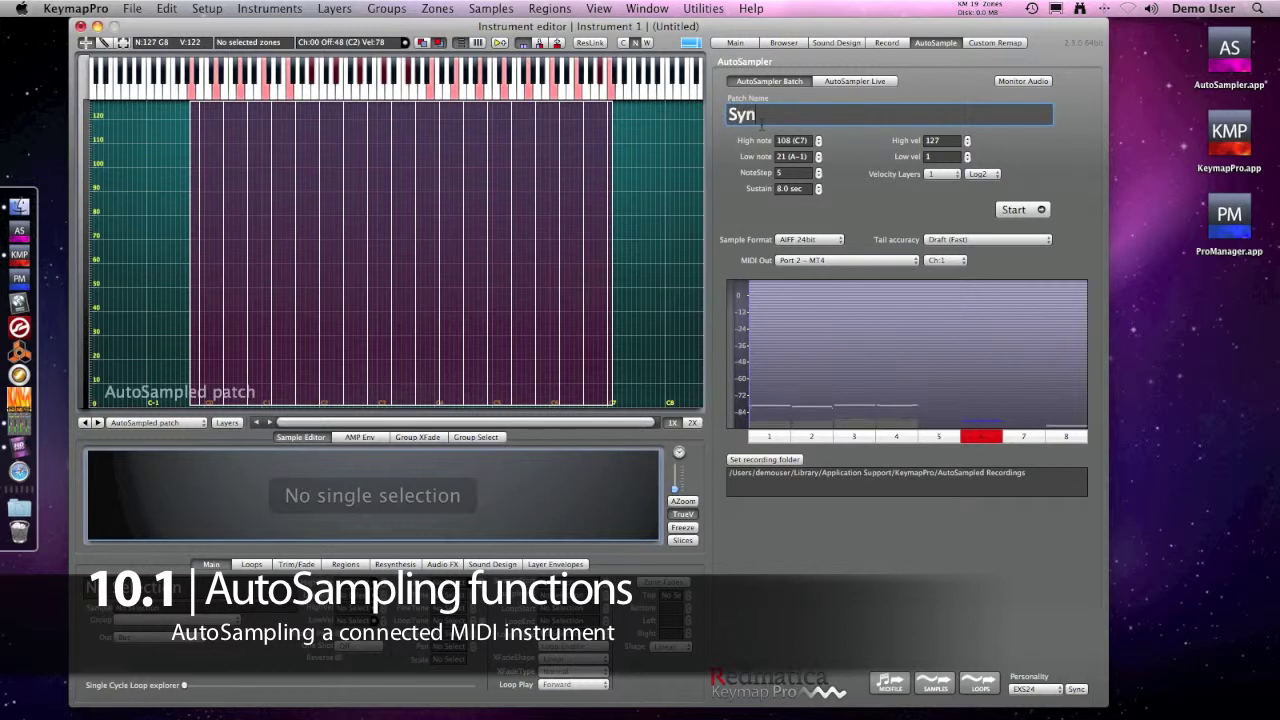
type("thB")
key("Tab")
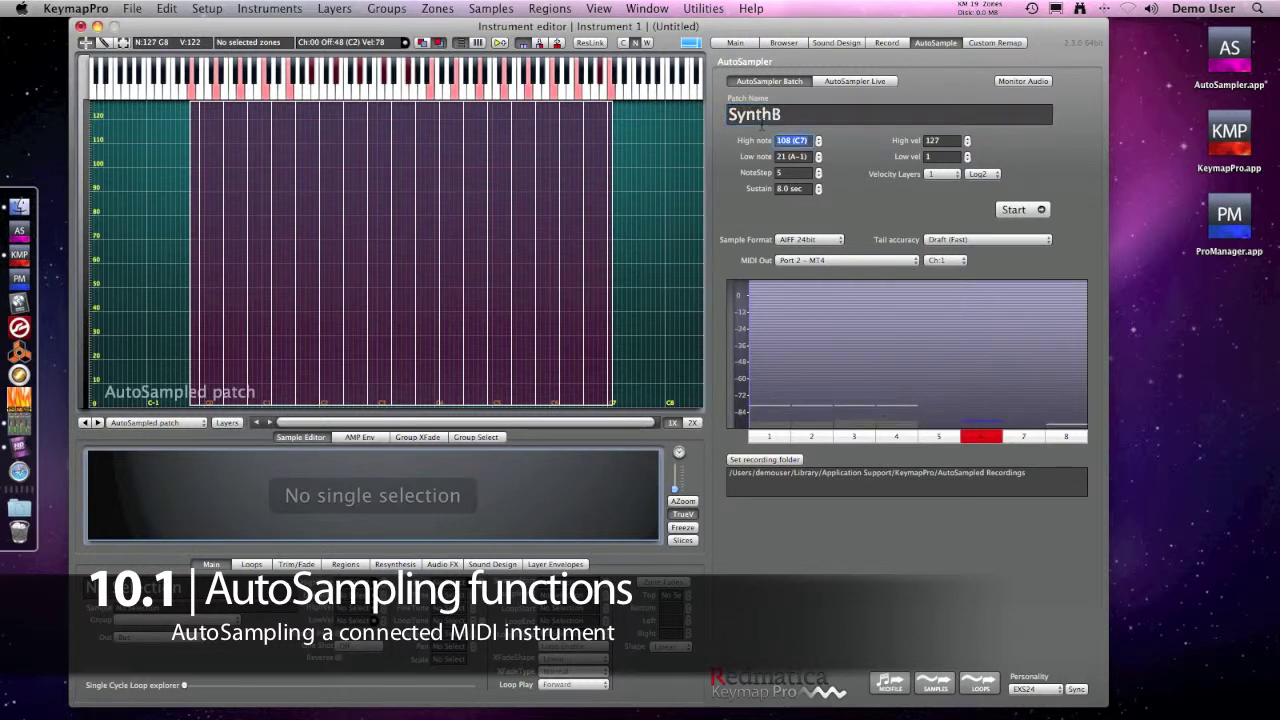
Set the batch's high note to 102 (F#6), low note to 32 (G#0), note step to 7 and sustain to 11 seconds
left_click(819, 153)
left_click(819, 153)
left_click(819, 144)
left_click(819, 144)
left_click(819, 144)
left_click(819, 169)
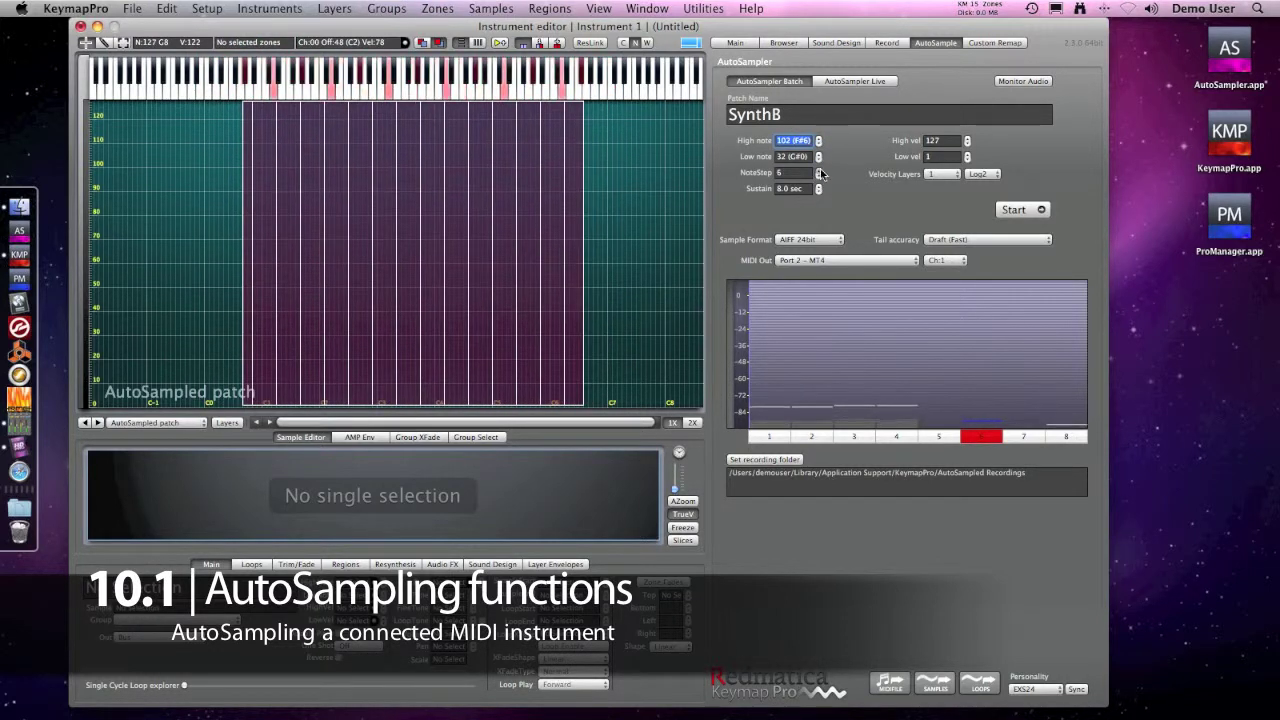
left_click(819, 170)
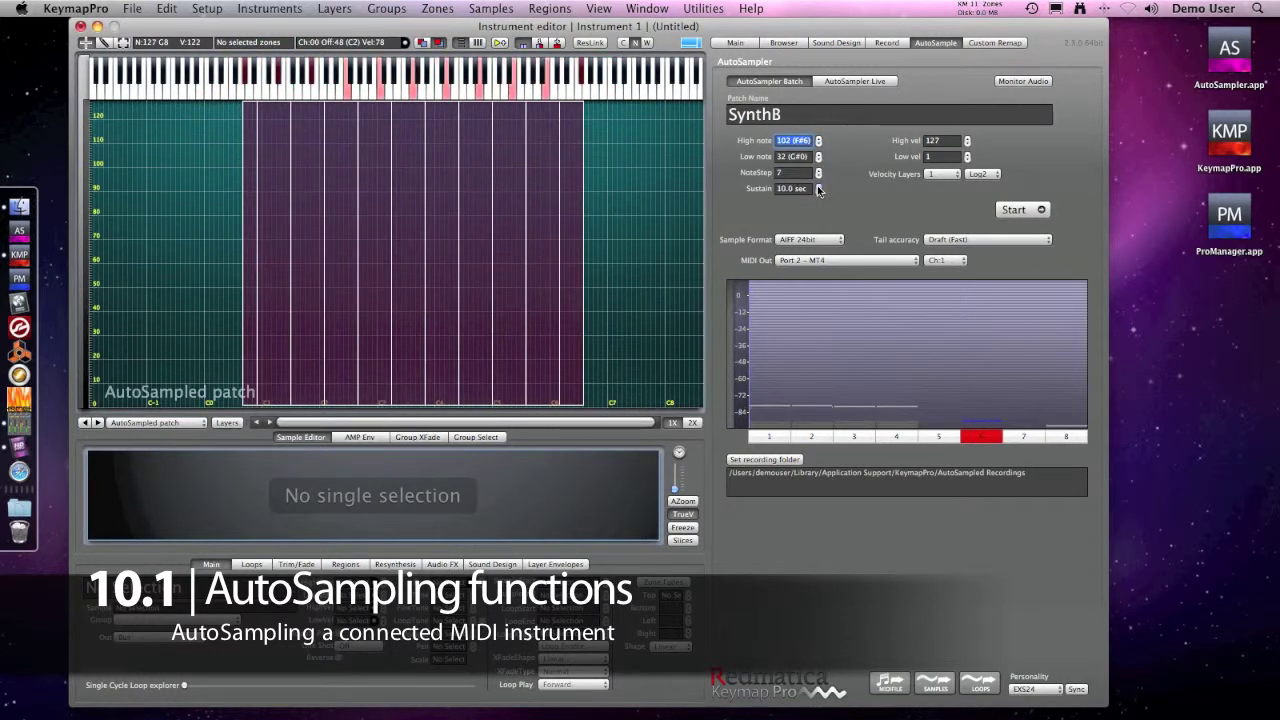
Split the sampling range into 5 velocity layers with the Log2 distribution
left_click(956, 174)
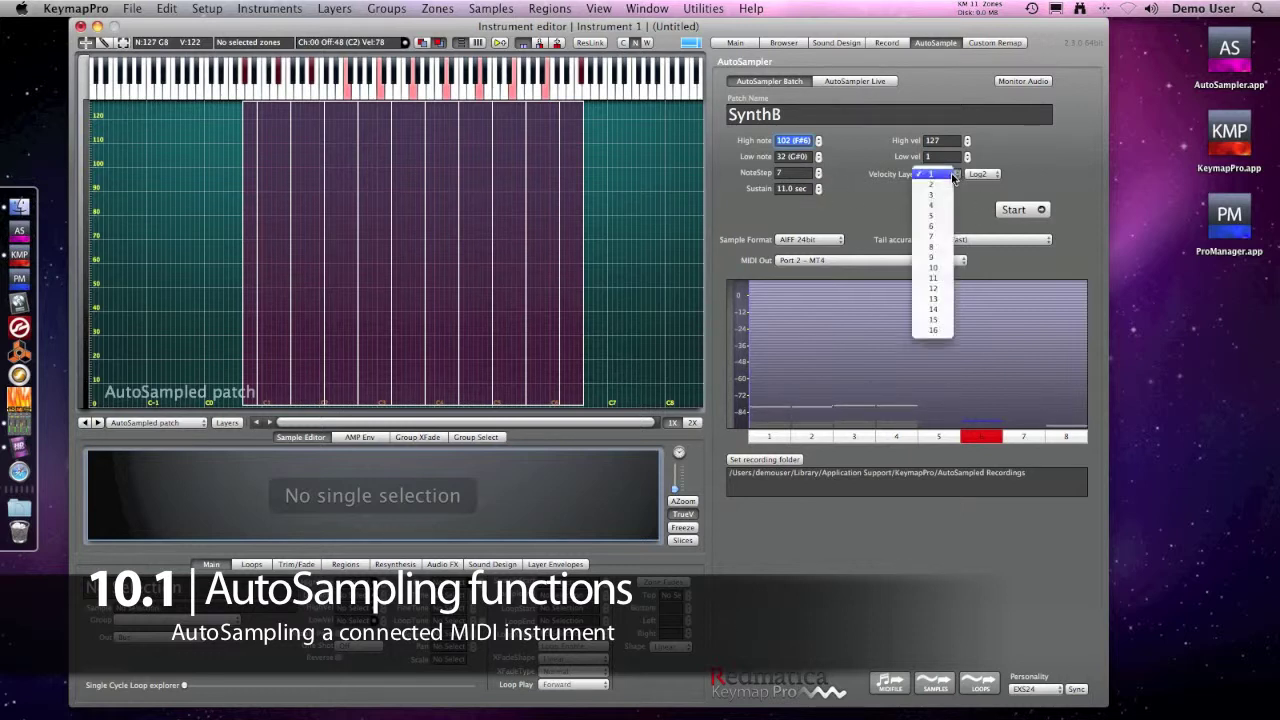
left_click(932, 205)
left_click(944, 178)
left_click(946, 188)
left_click(982, 175)
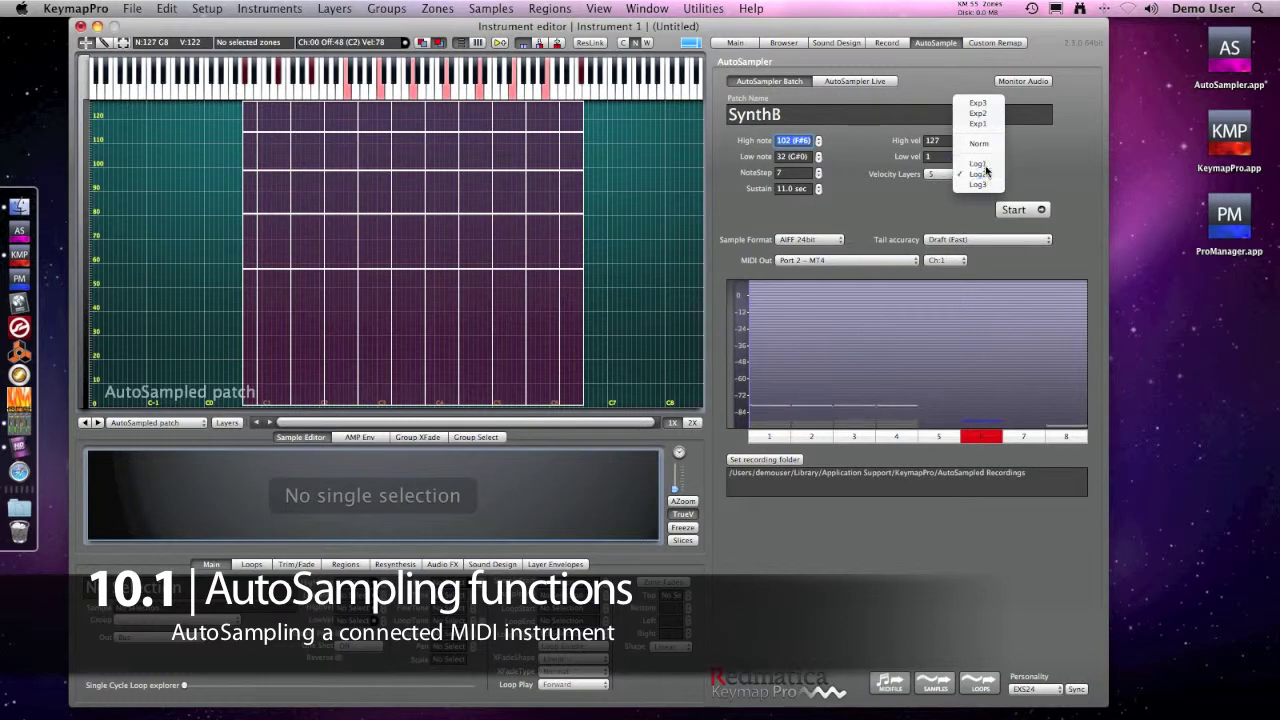
left_click(985, 164)
left_click(982, 174)
left_click(983, 186)
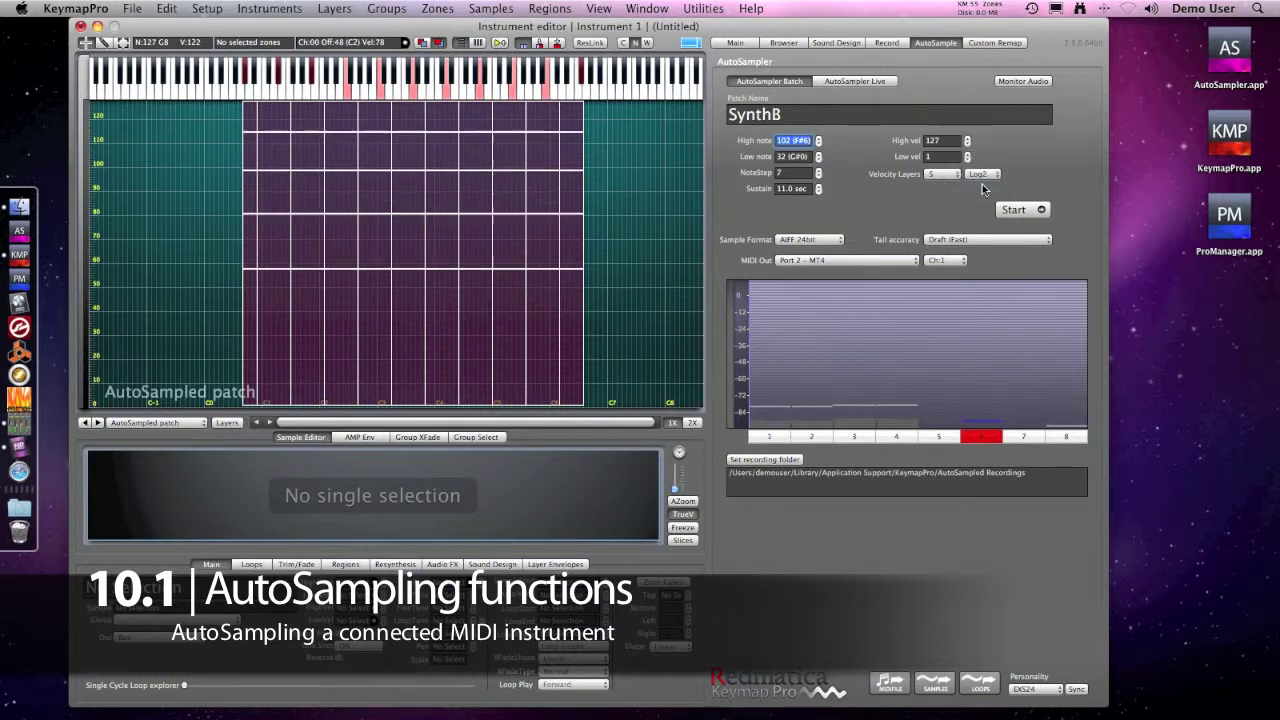
Select the zones of the two middle velocity layers and raise their shared boundary to about velocity 89
left_click_drag(626, 171, 210, 226)
mouse_move(309, 214)
left_mouse_down()
mouse_move(310, 248)
mouse_move(314, 211)
left_mouse_up()
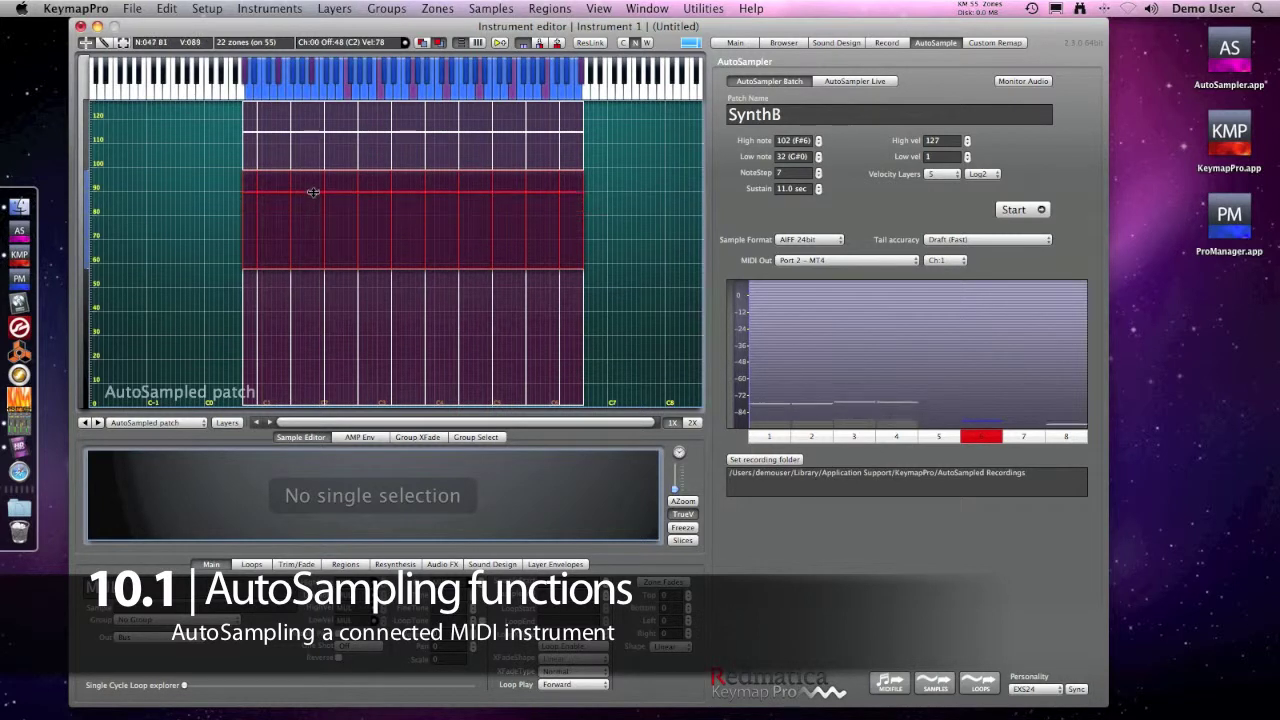
left_click(583, 207)
Set the batch to 3 velocity layers with the Log3 distribution
left_click(942, 174)
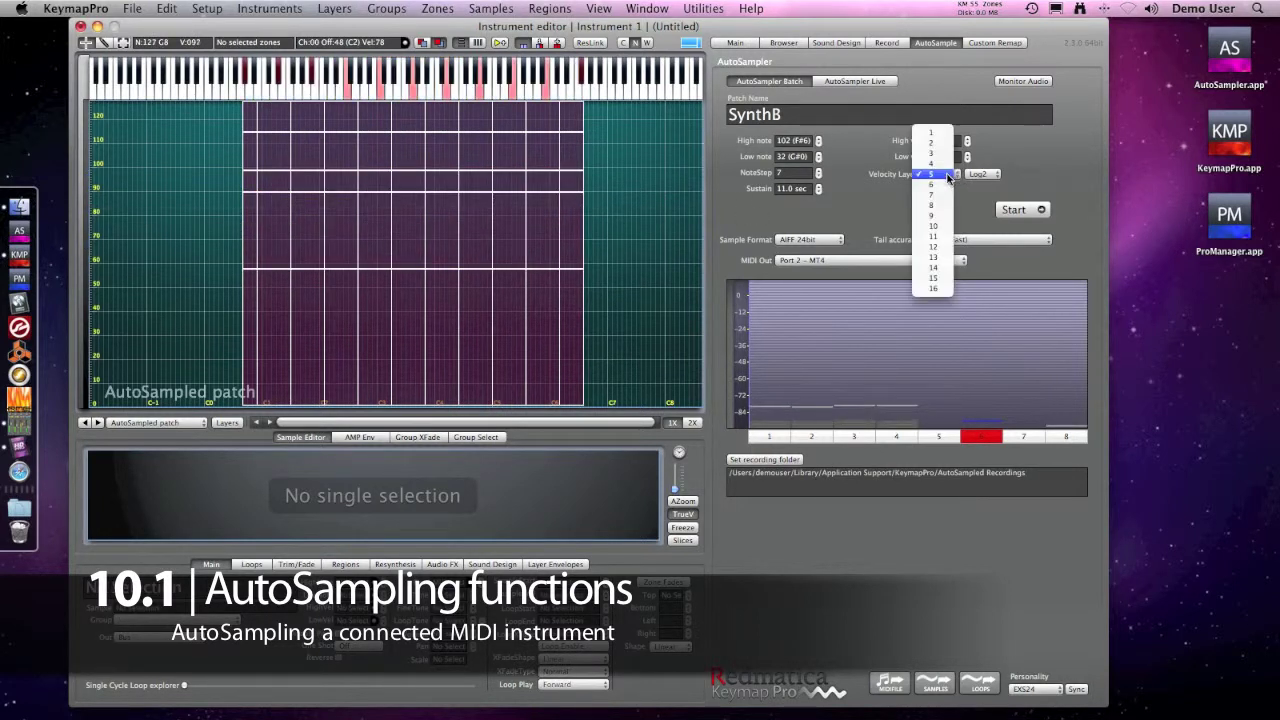
left_click(935, 152)
left_click(996, 176)
left_click(985, 190)
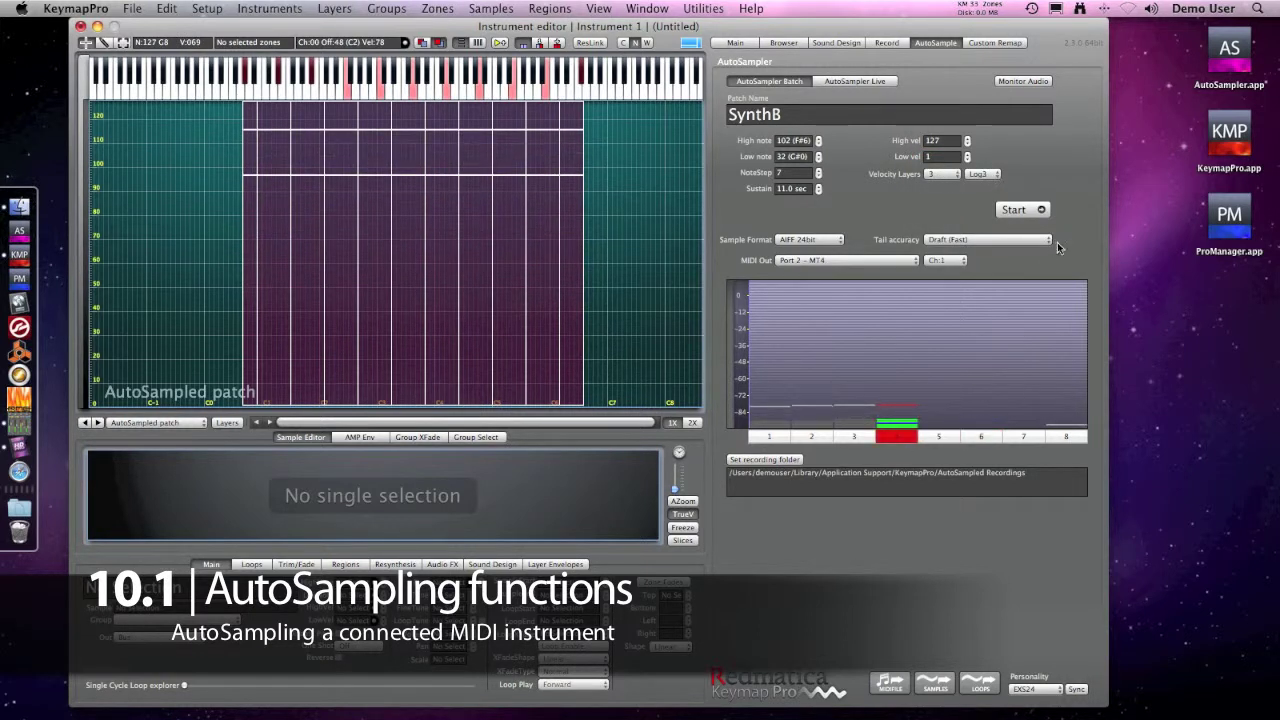
Run the batch autosampling for SynthB and audition a recorded zone in the top velocity layer
left_click(1028, 214)
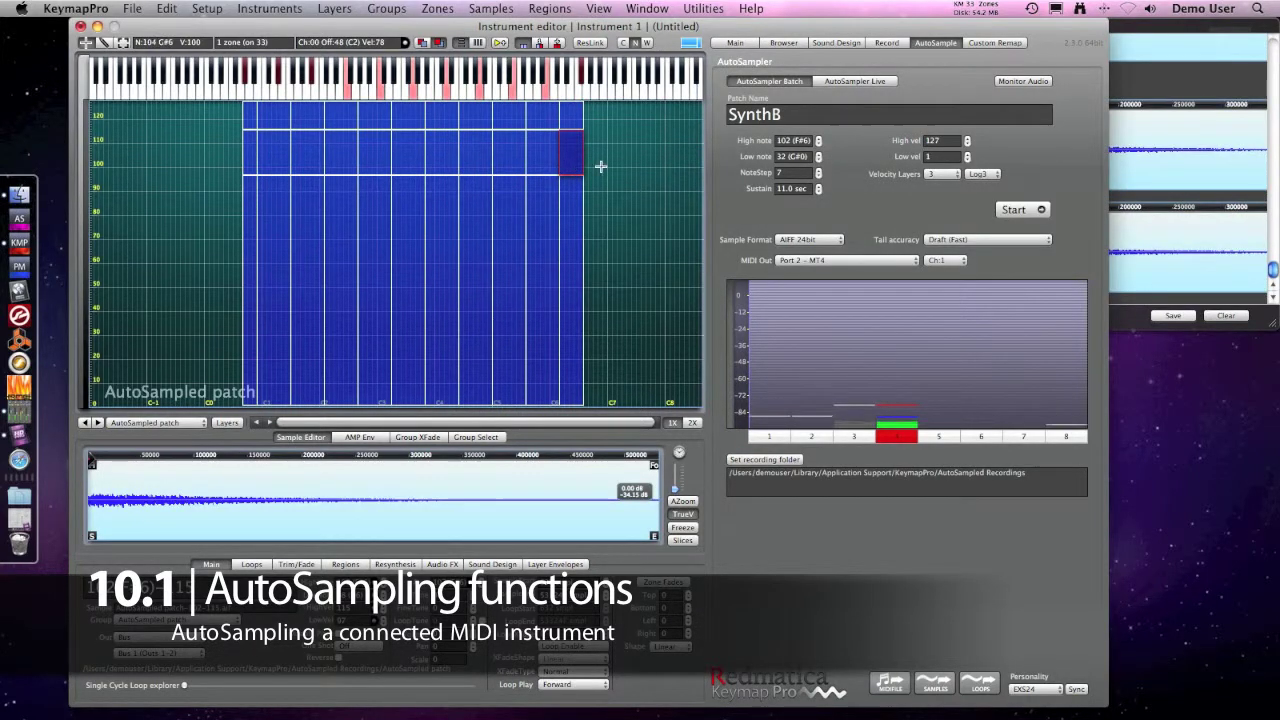
left_click(631, 165)
left_click(253, 118)
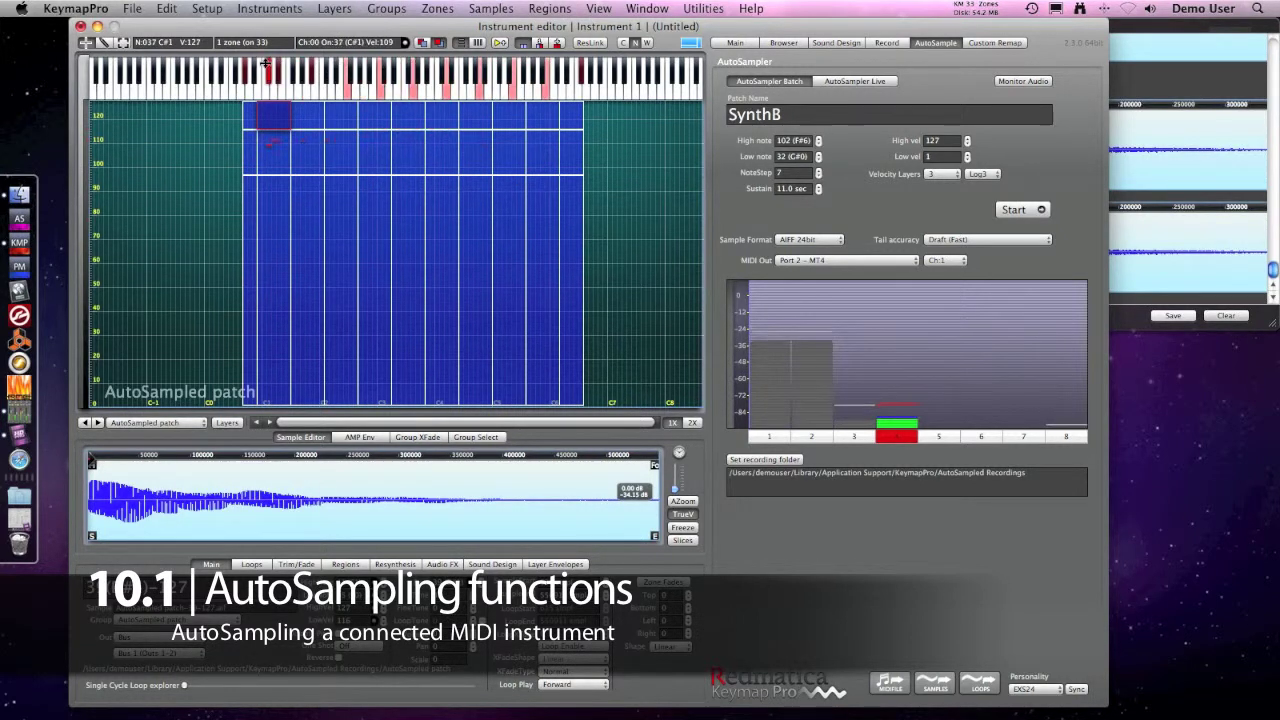
Loop all sampled zones from 50% to 100% with the Penrose Machine crossfade mode, and audition a looped zone
left_click_drag(223, 116, 636, 296)
right_click(507, 188)
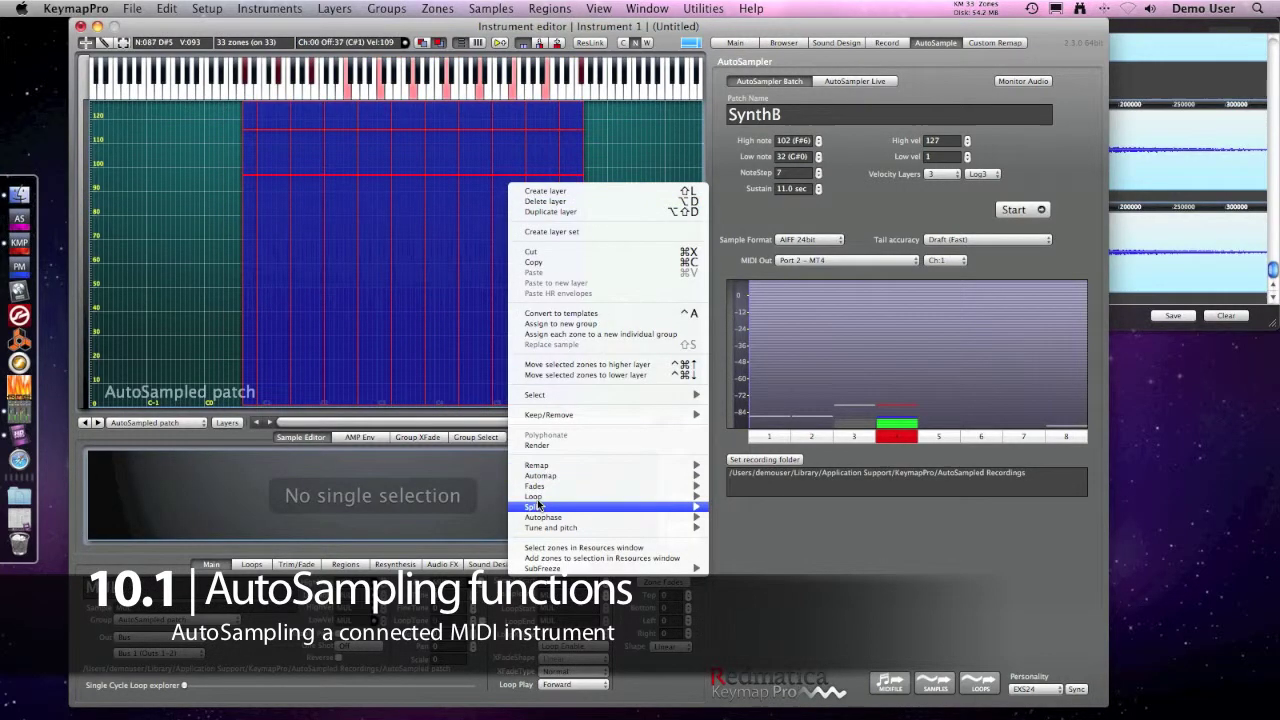
mouse_move(540, 506)
left_click(750, 512)
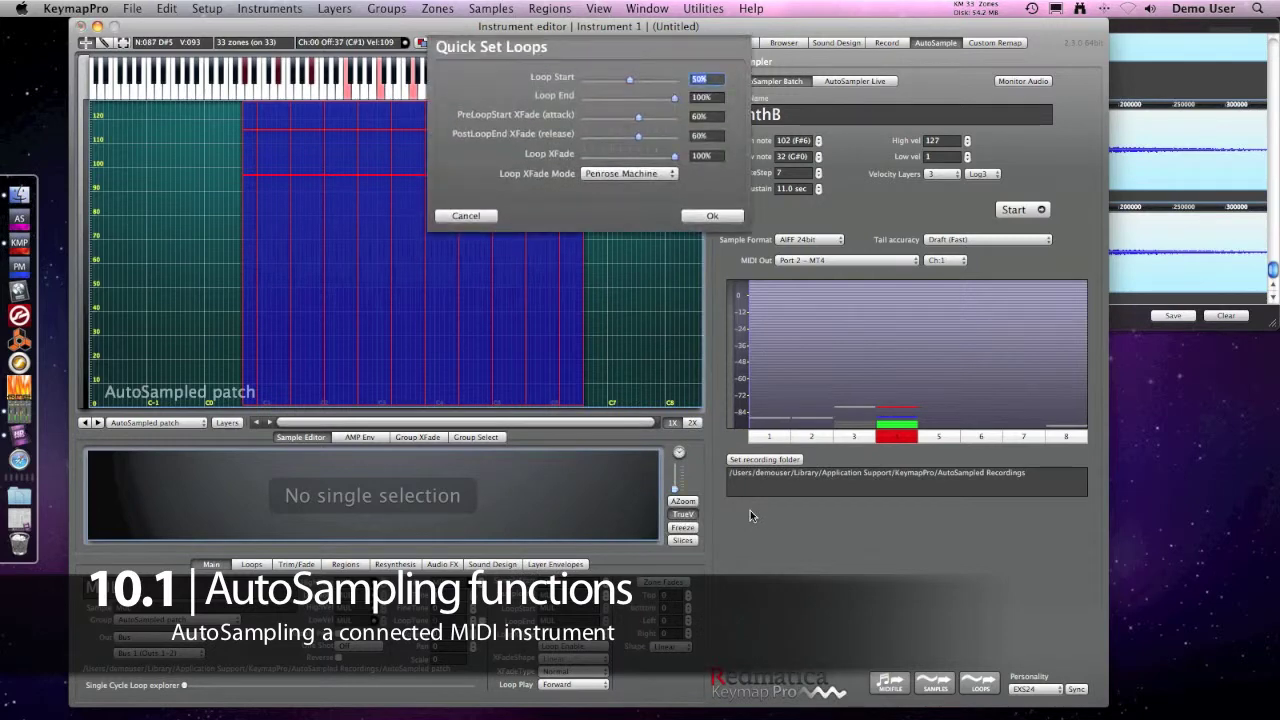
left_click(707, 211)
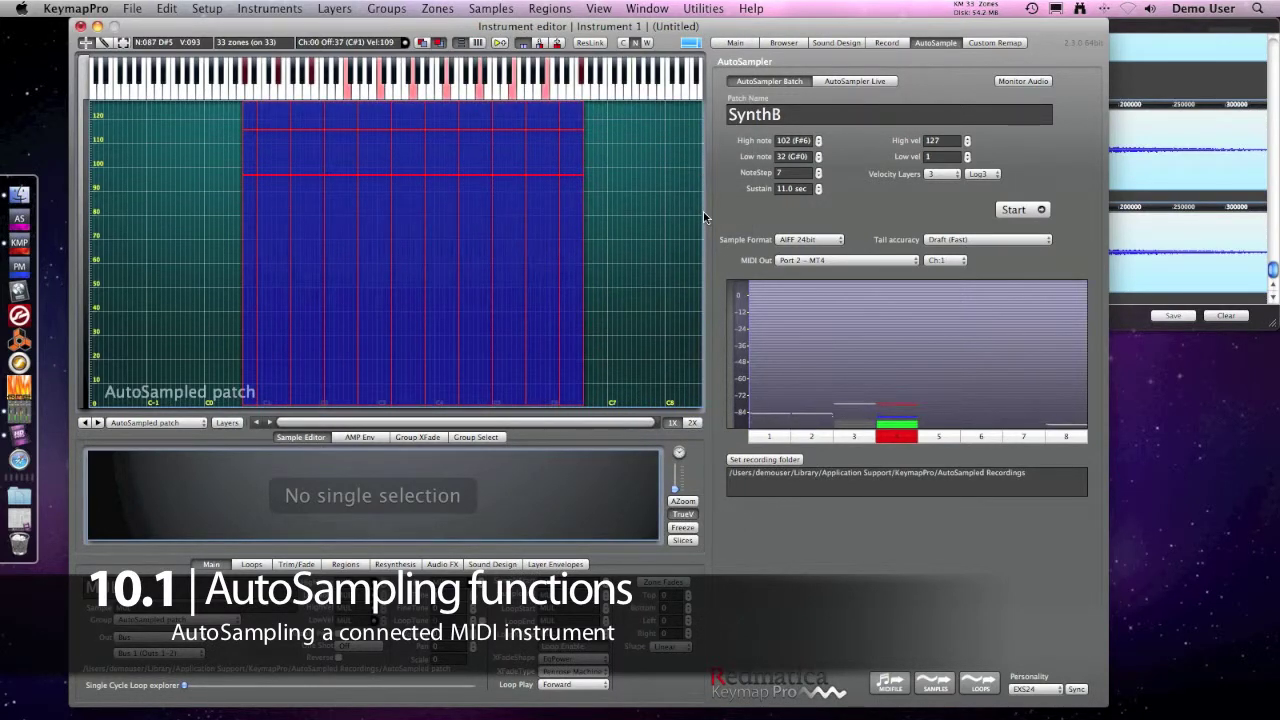
left_click(266, 114)
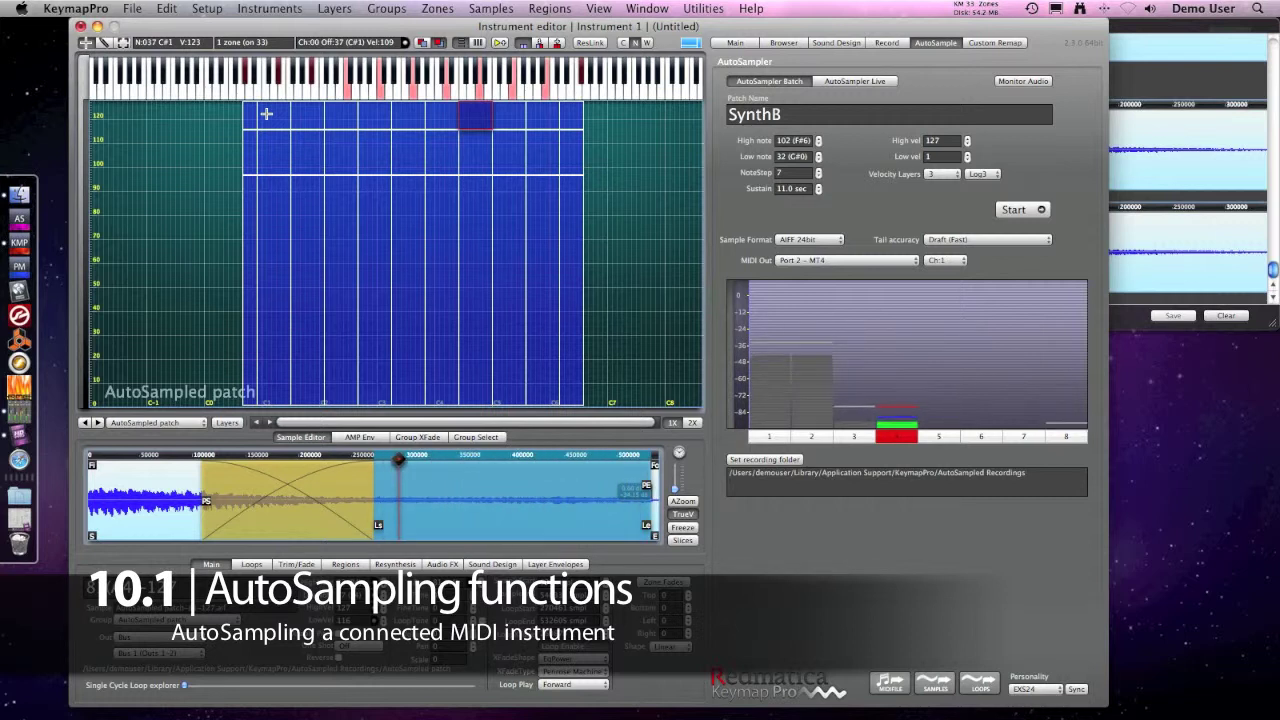
Export the instrument as SynthB in Keymap, EXS24, Kontakt, Structure and Reason formats
left_click(137, 7)
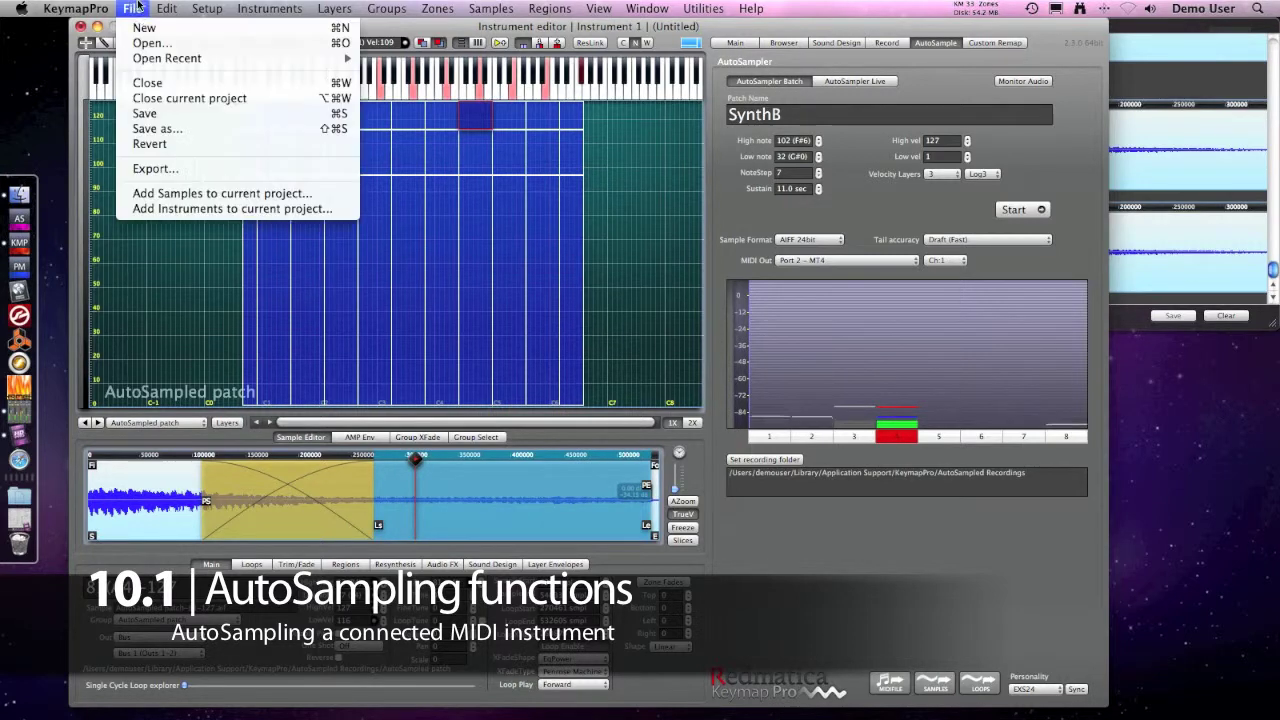
left_click(156, 169)
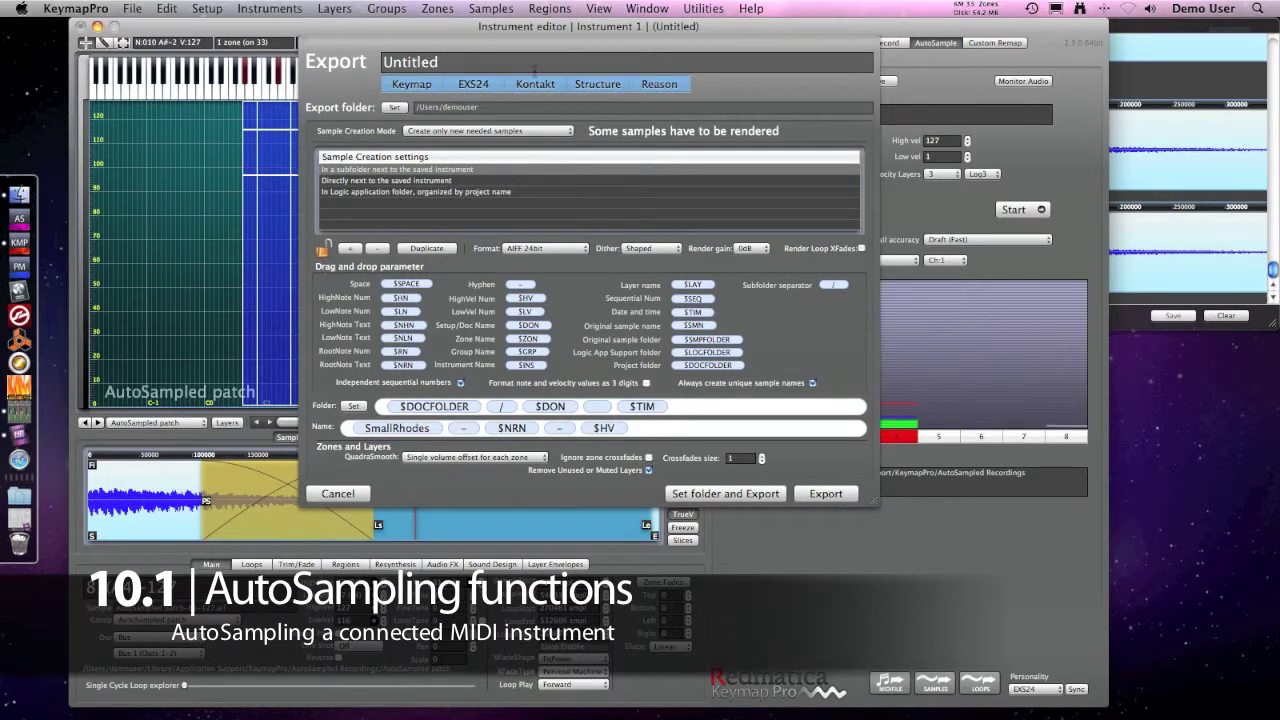
double_click(528, 64)
type("SynthB")
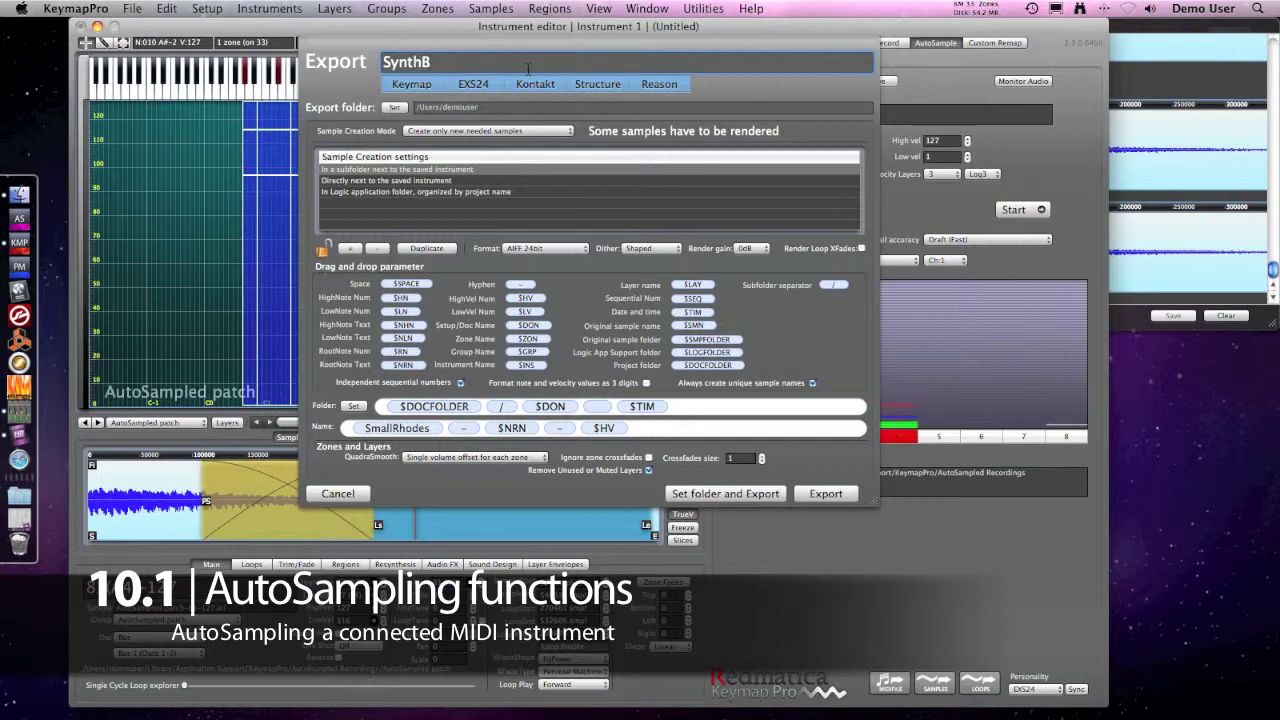
left_click(826, 494)
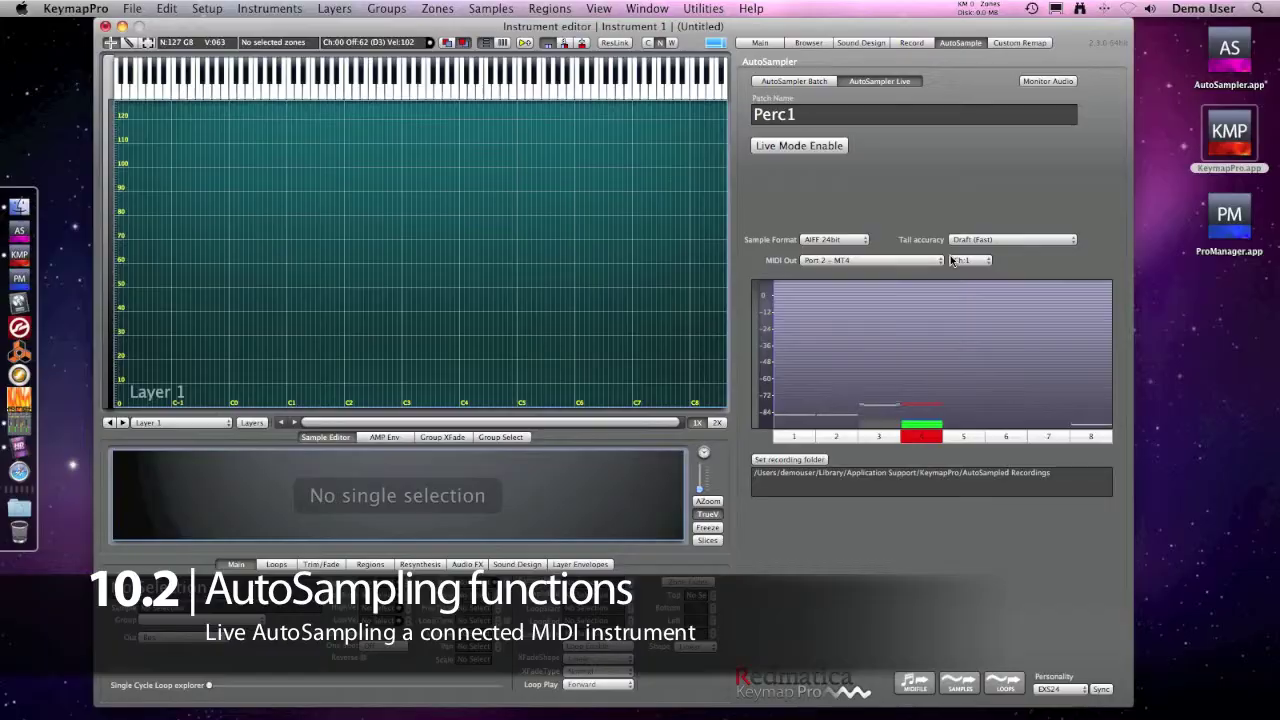
left_click(952, 260)
left_click(955, 260)
left_click(920, 260)
left_click(900, 241)
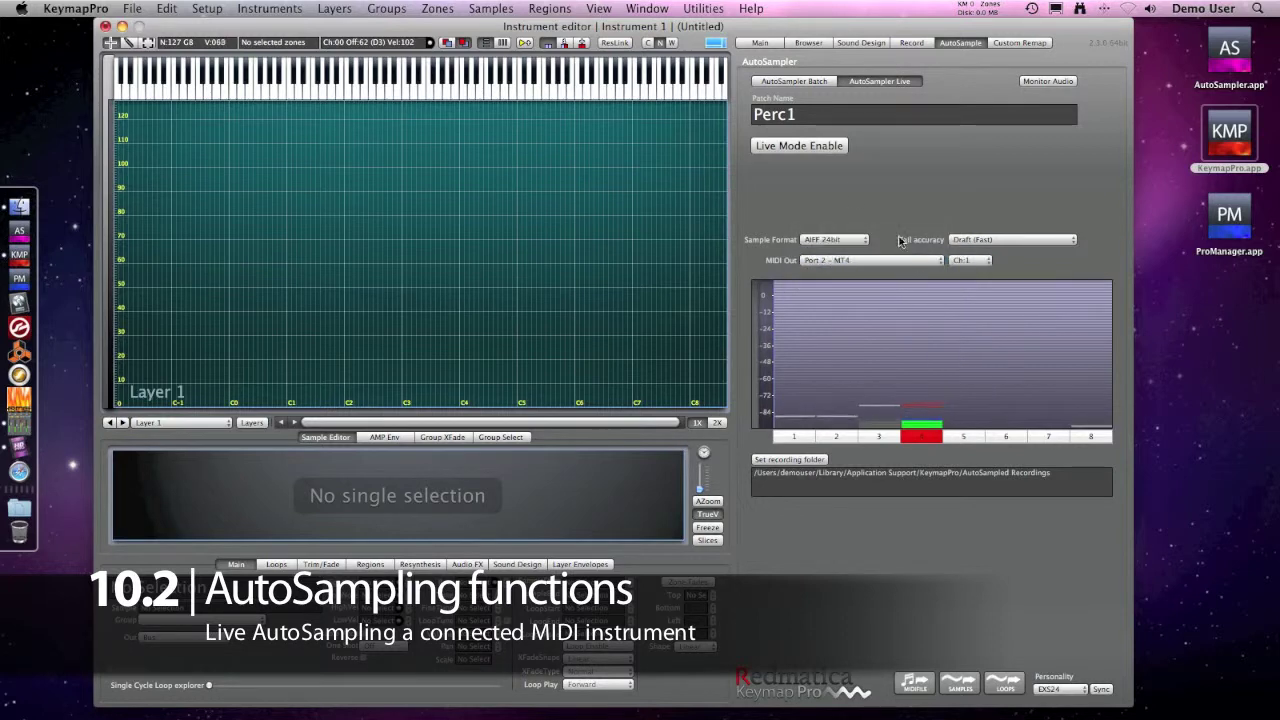
Capture played notes for Perc1 in two live AutoSampler passes, ending each pass to turn the notes into zones
left_click(829, 147)
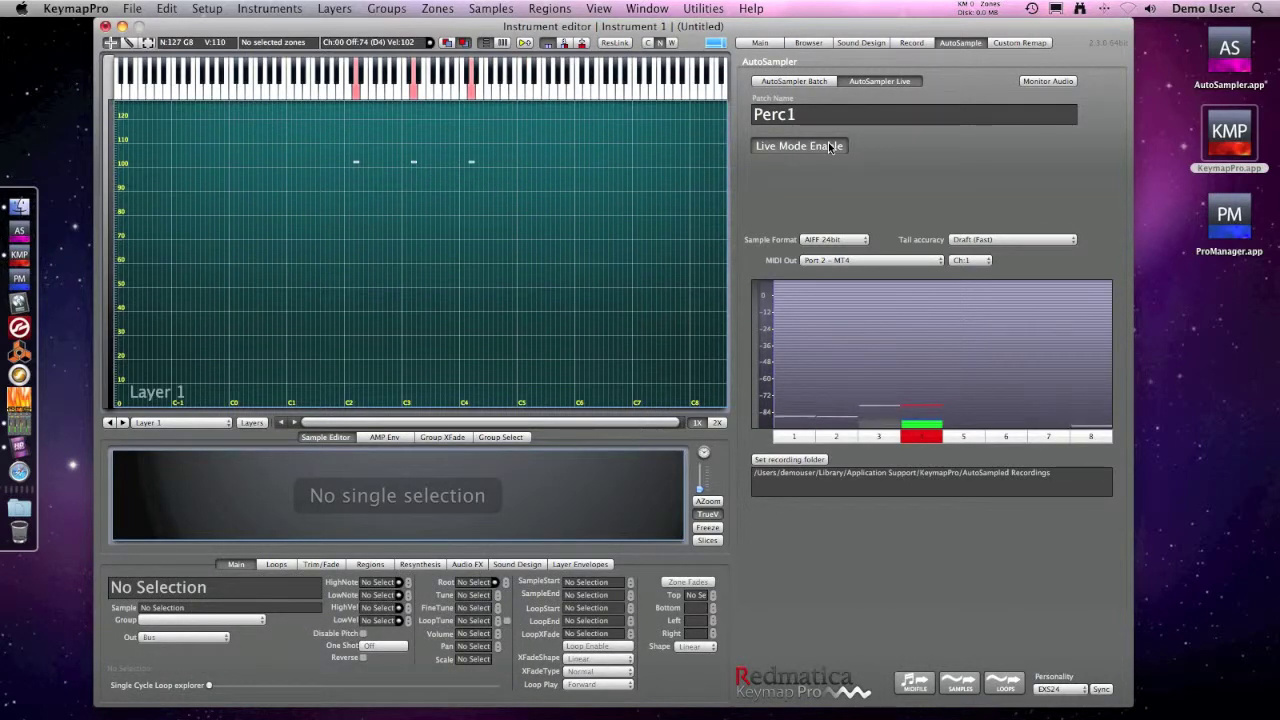
left_click(829, 147)
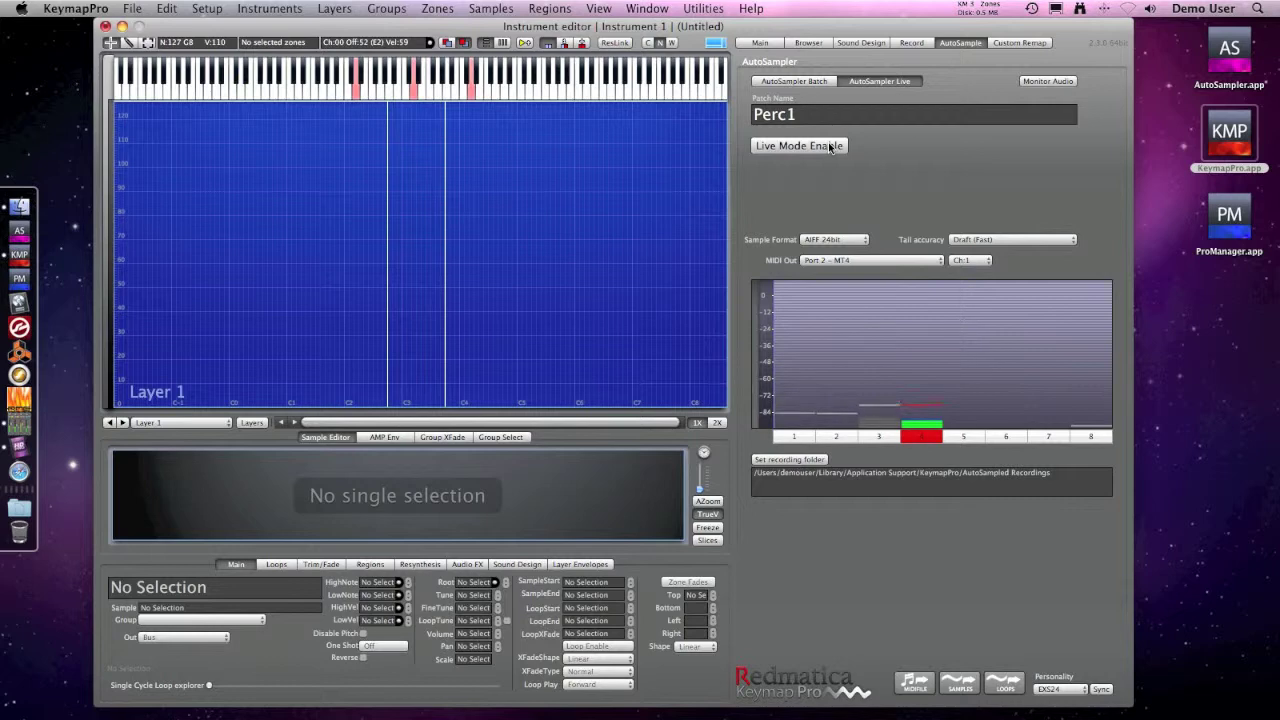
left_click(829, 147)
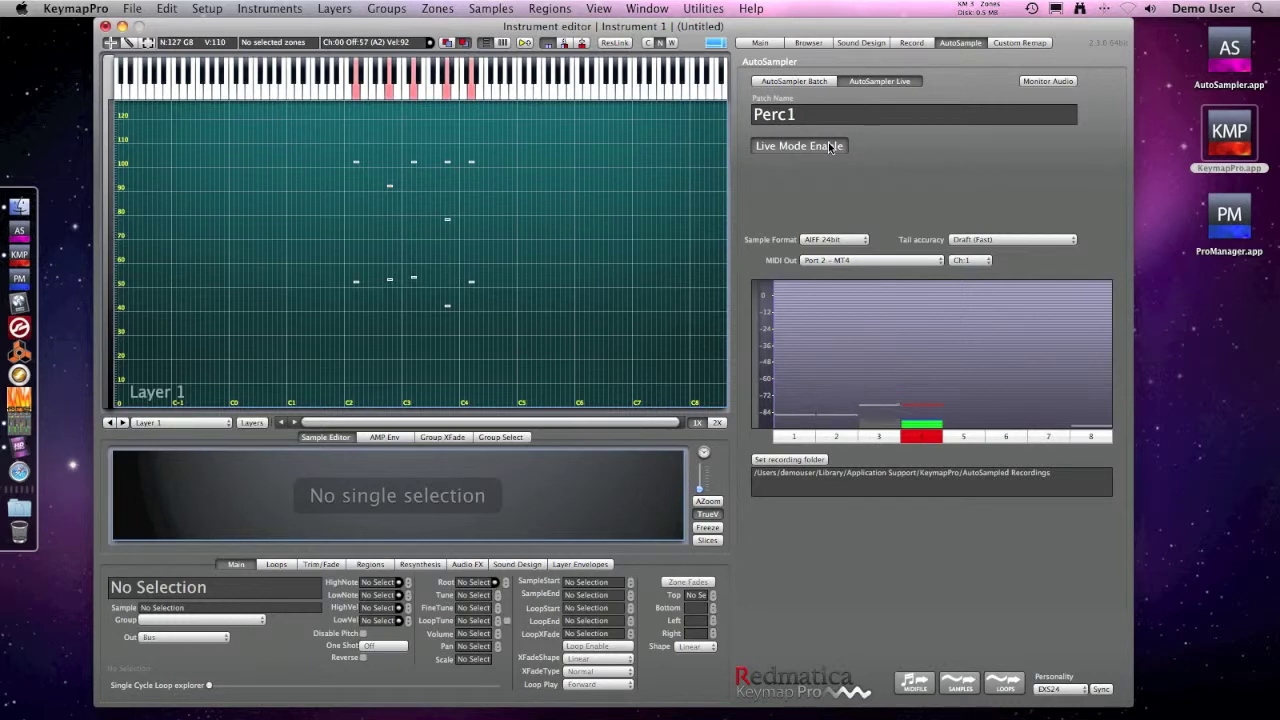
left_click(829, 147)
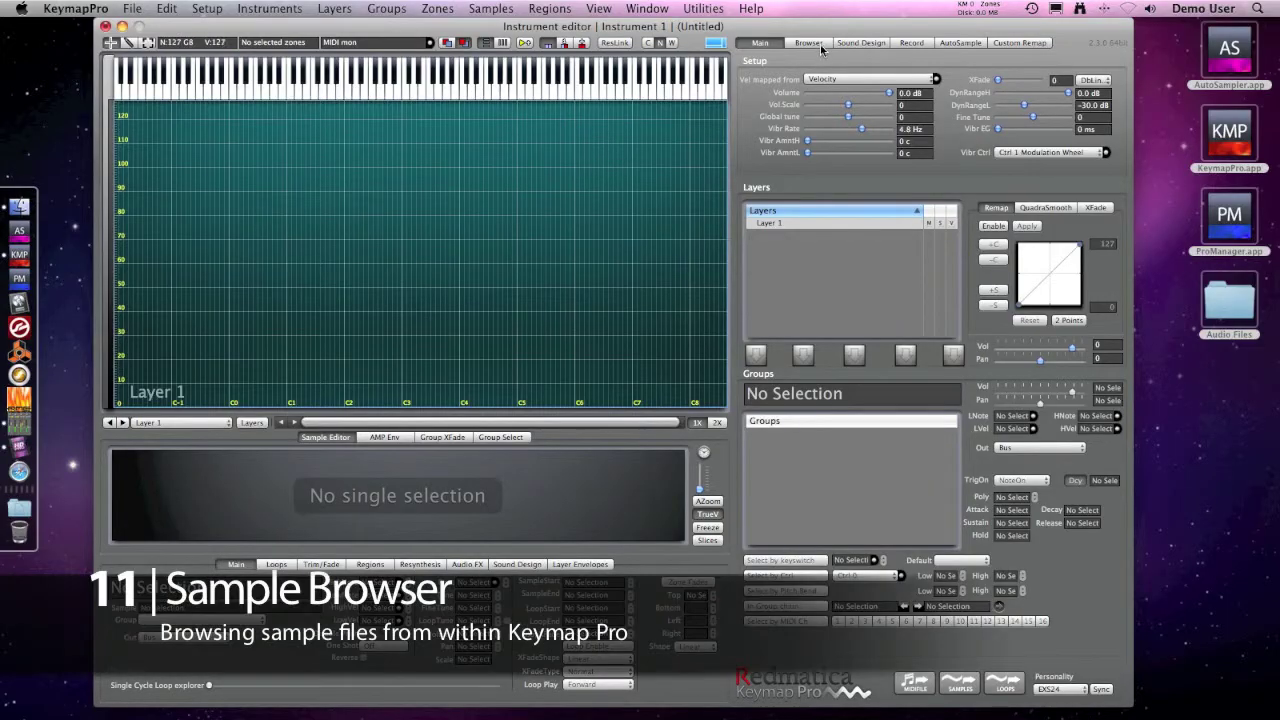
Browse to the Analog Samples folder inside Audio Files in the sample browser
left_click(821, 45)
double_click(788, 198)
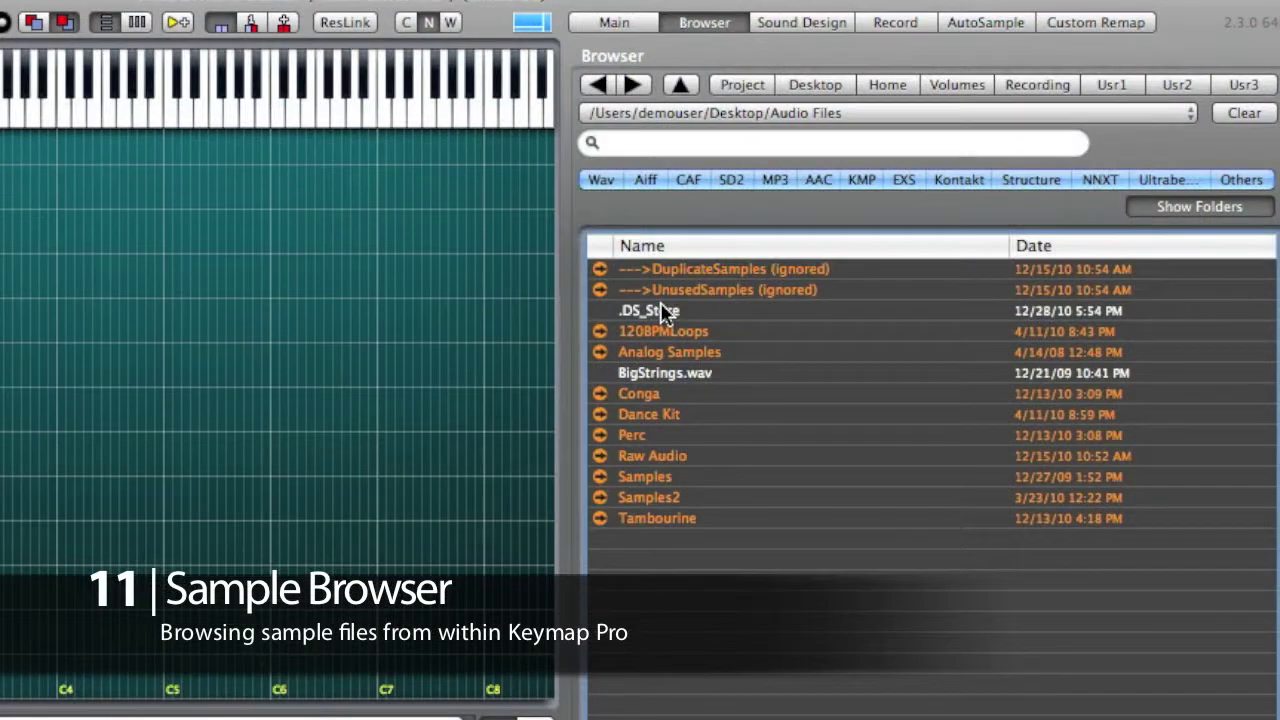
left_click(789, 221)
double_click(666, 356)
Add SynthA0000.wav through SynthA0007.wav to the keymap and automap the new zones across the keyboard
left_click(729, 396)
left_click(720, 291)
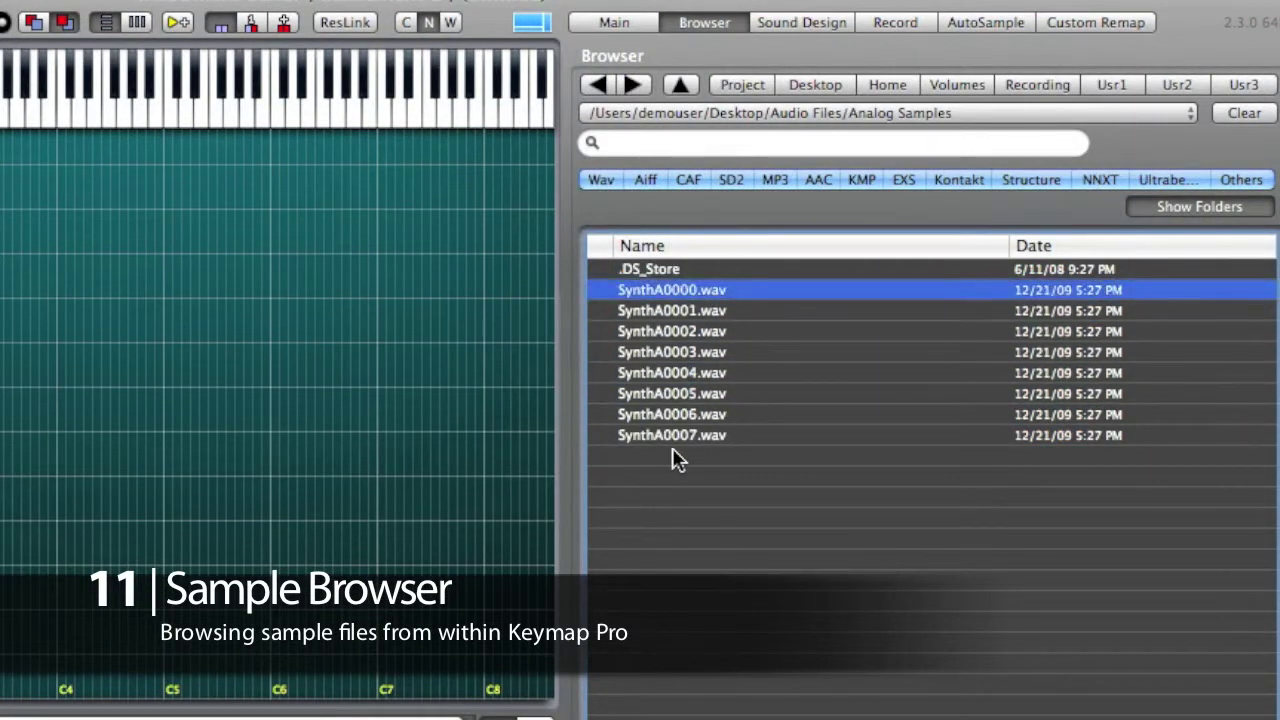
left_click(672, 437, "shift")
left_click_drag(636, 447, 361, 419)
right_click(361, 419)
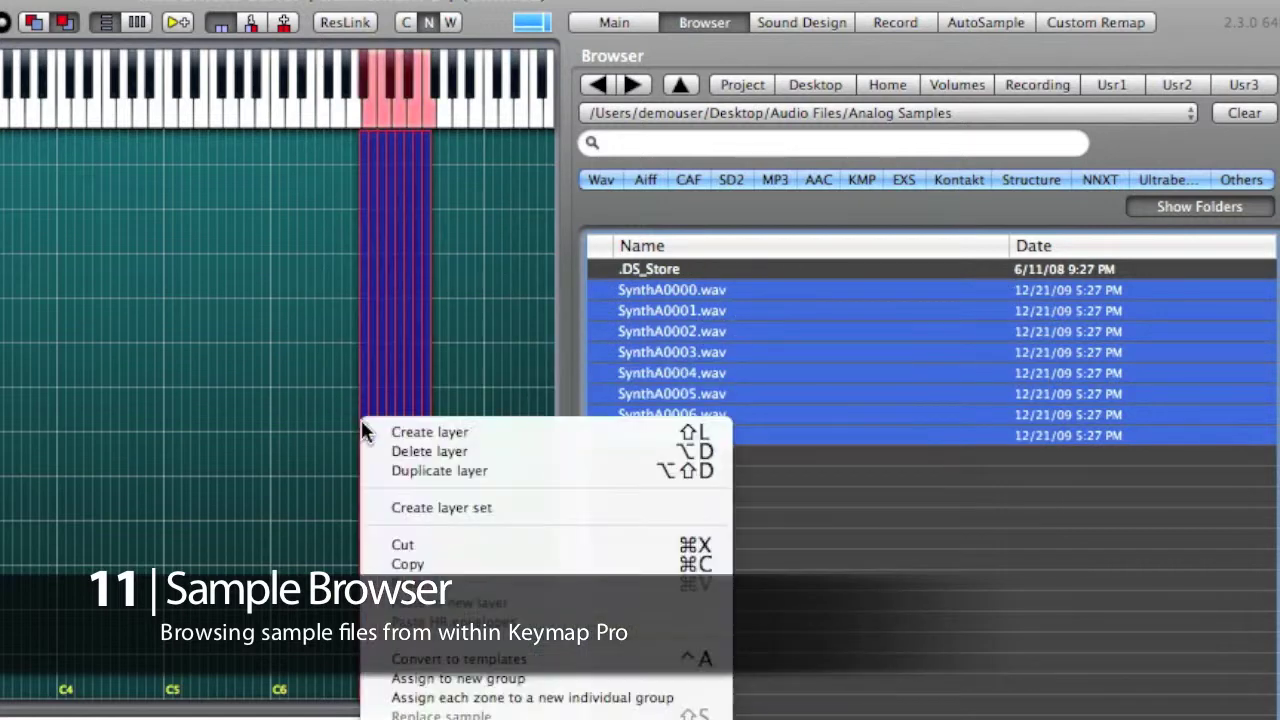
left_click(500, 710)
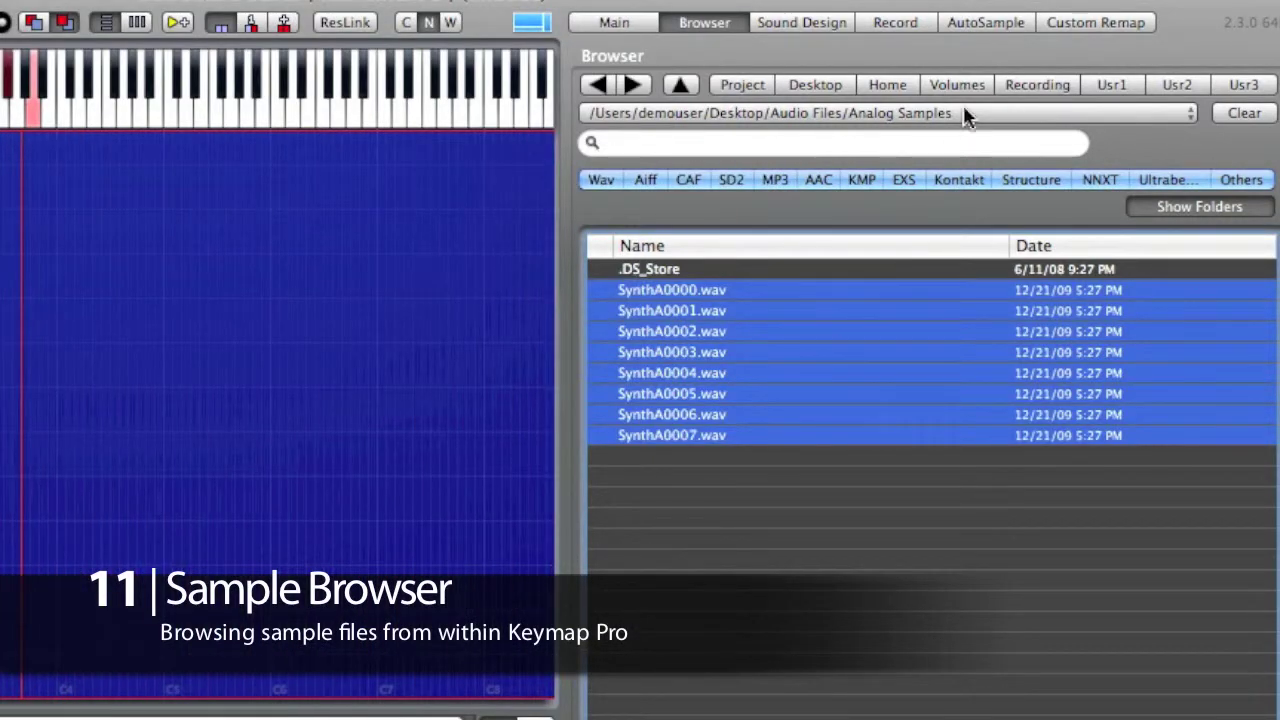
Look through the sample browser's Desktop, Home, Volumes and Recording locations, ending on the Desktop
left_click(817, 84)
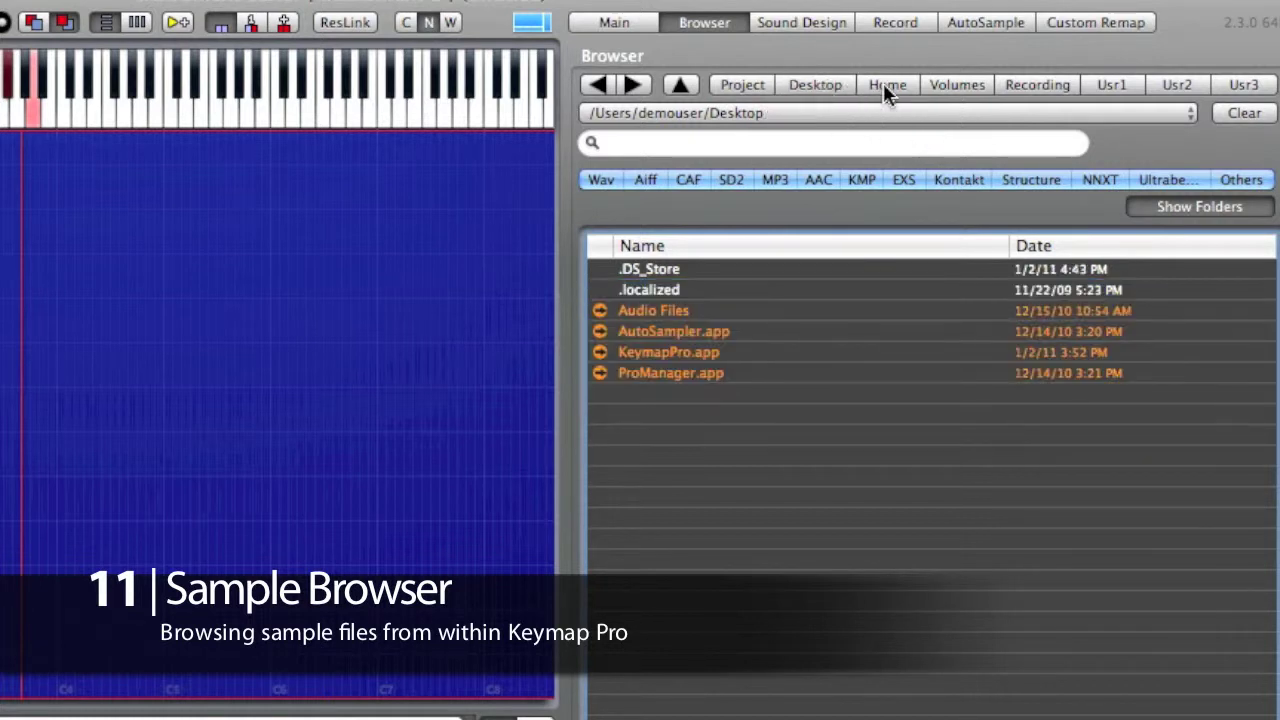
left_click(883, 84)
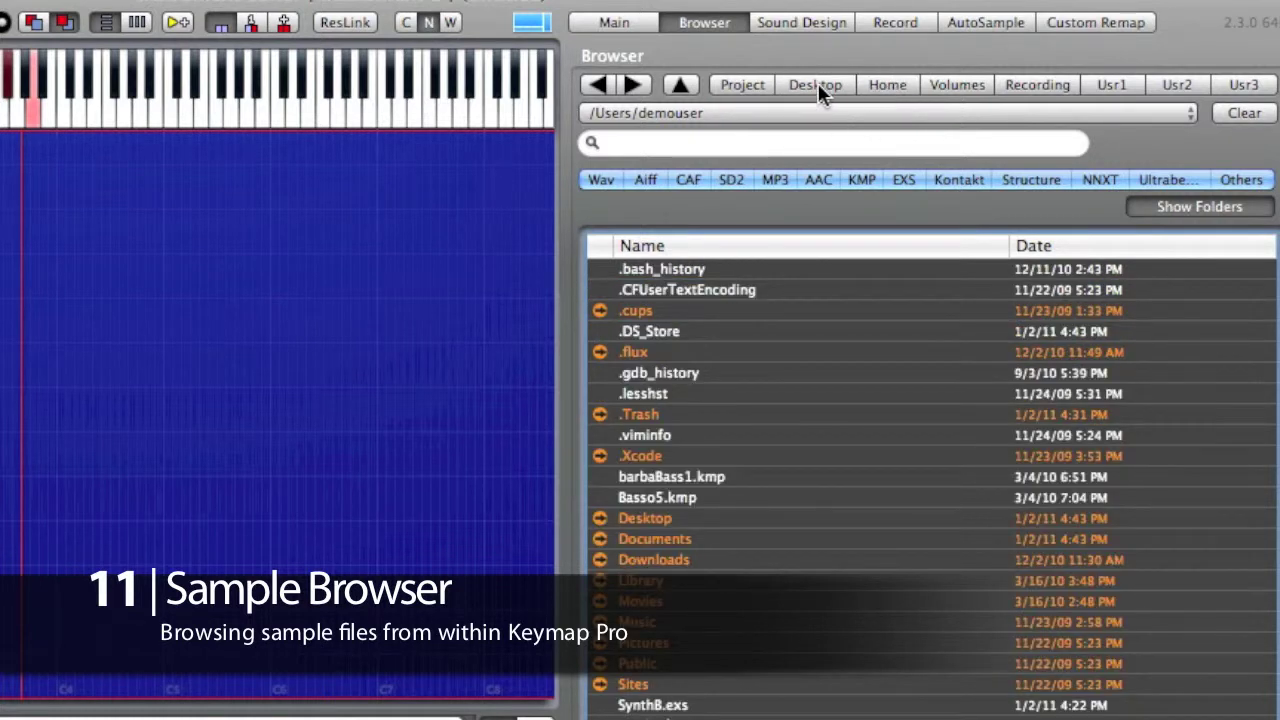
left_click(951, 84)
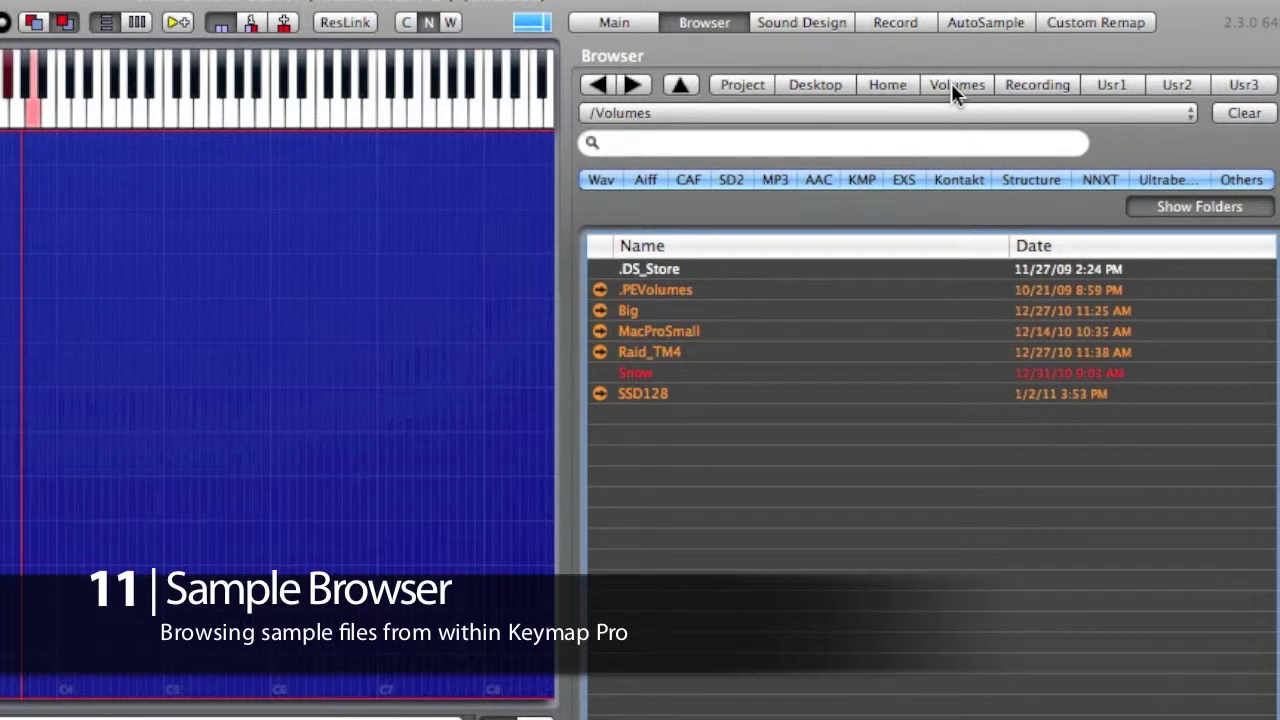
left_click(1013, 86)
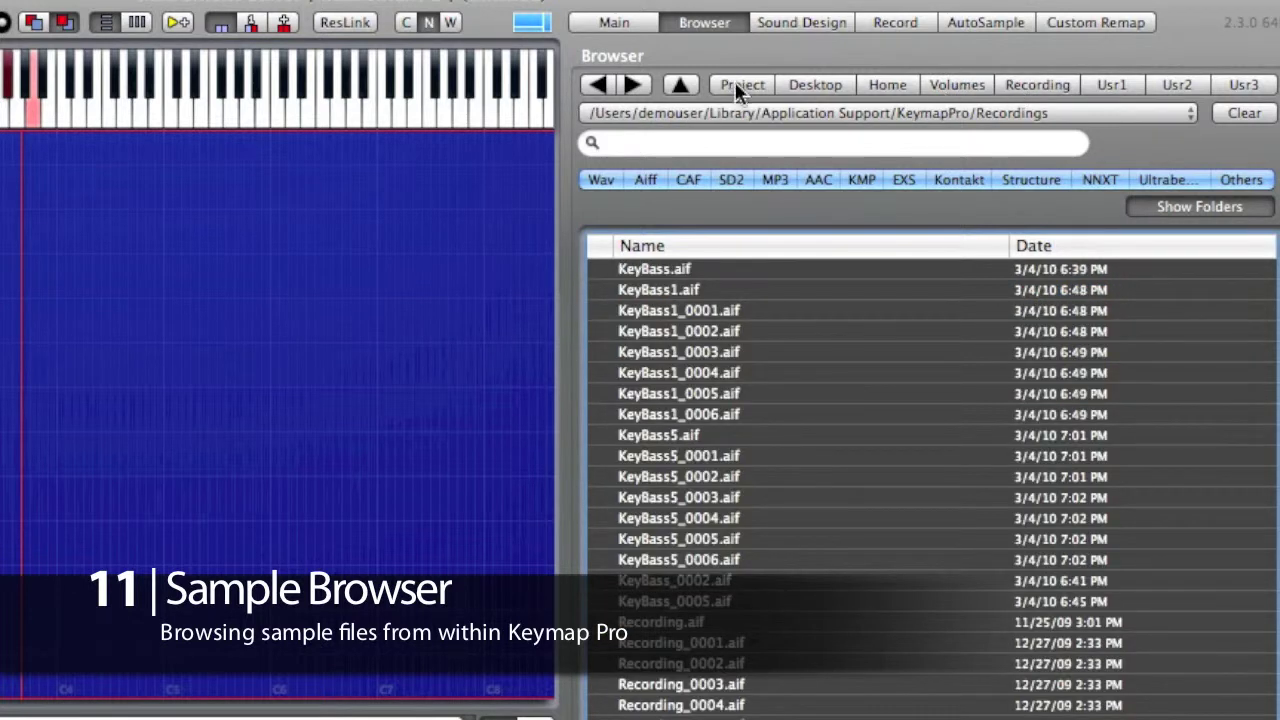
left_click(826, 86)
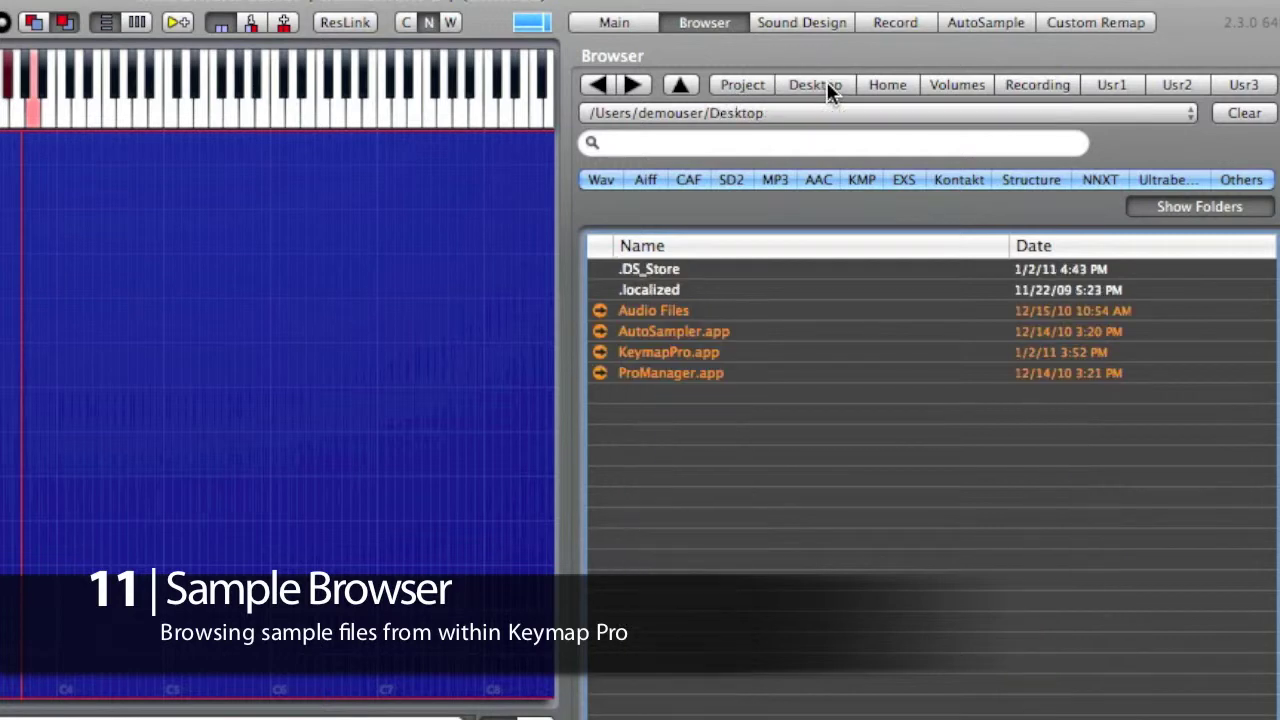
Browse through Desktop and Audio Files to the 120BPMLoops folder and copy 120 01 A.aif onto the desktop
left_click(1123, 88)
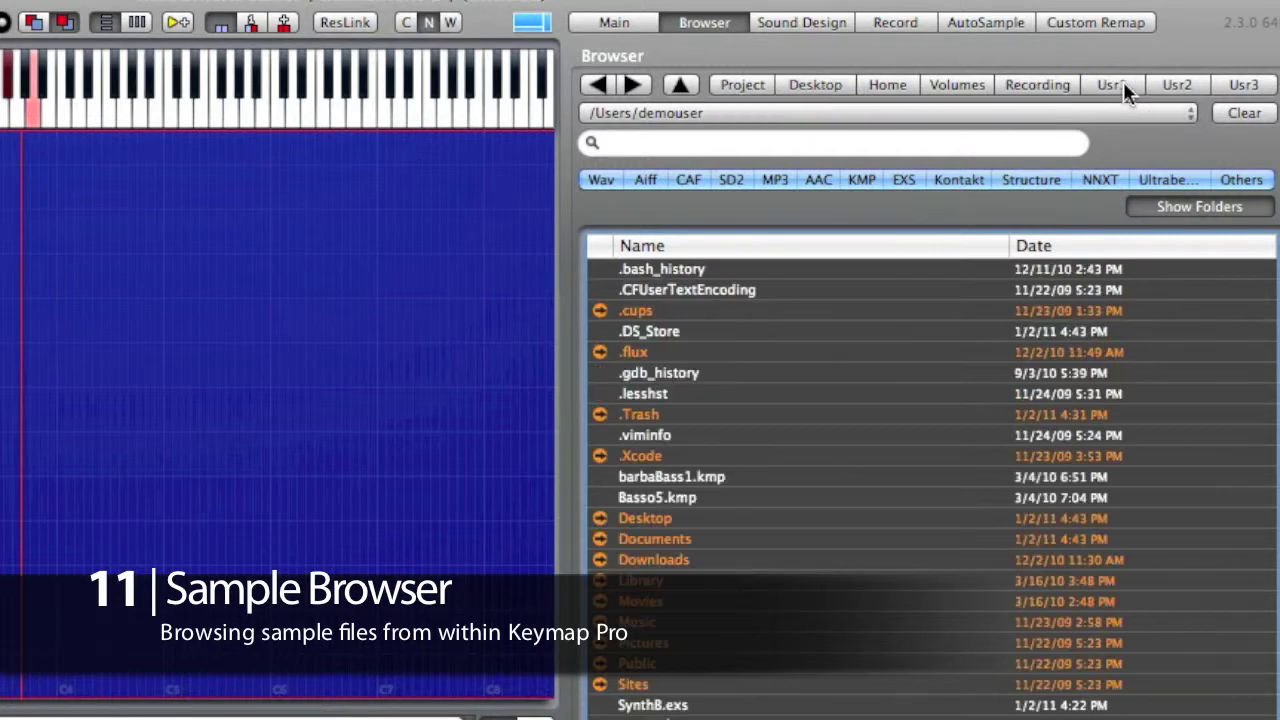
double_click(660, 518)
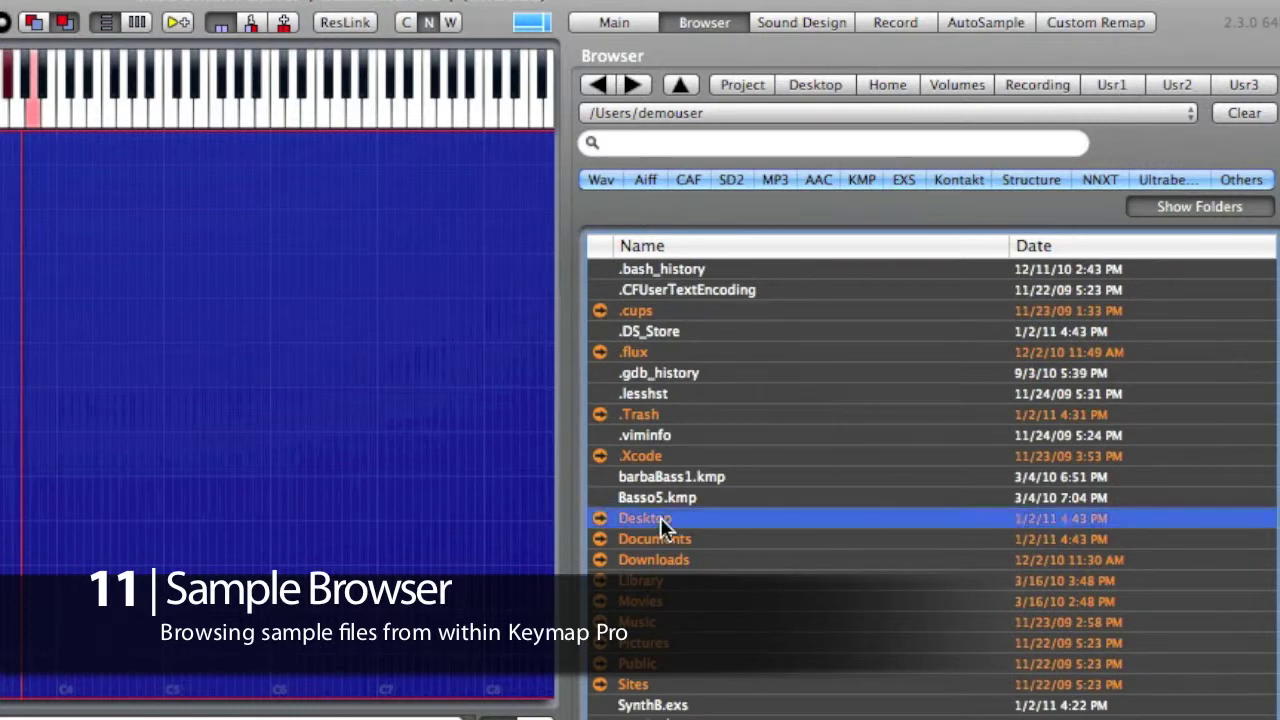
double_click(663, 311)
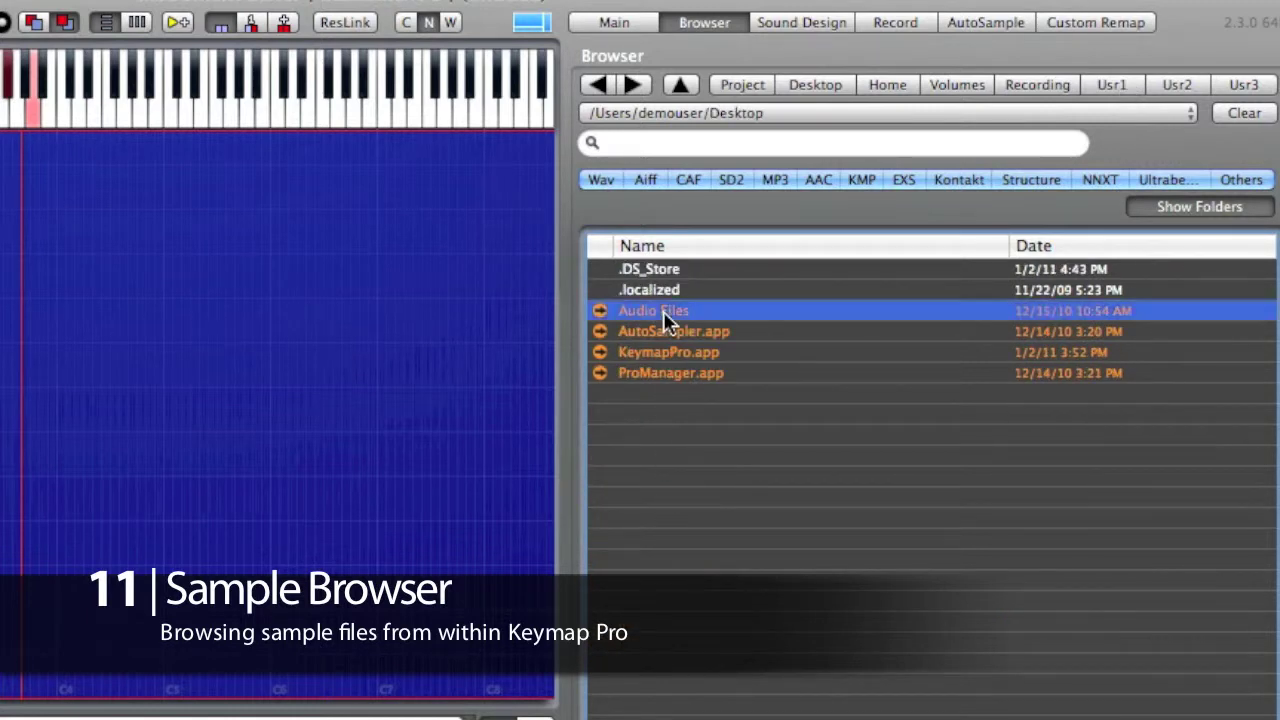
left_click(1049, 84)
left_click(1132, 86)
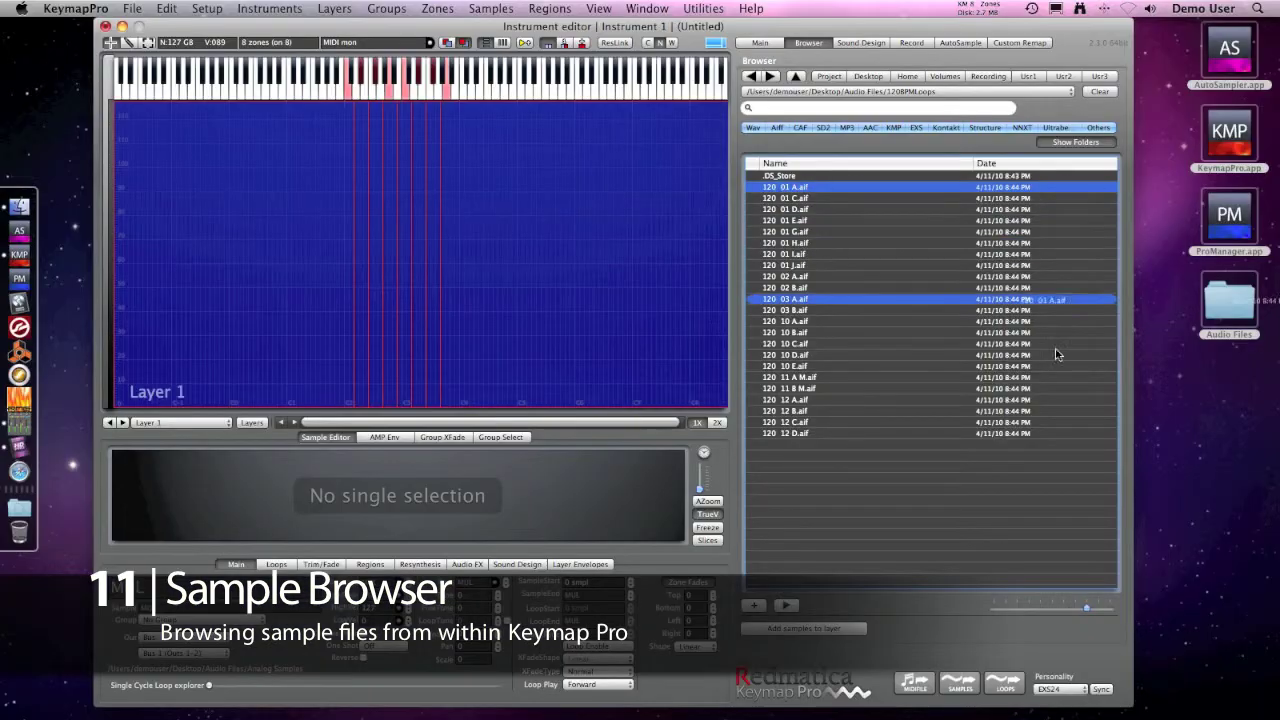
left_click_drag(1058, 350, 1176, 450)
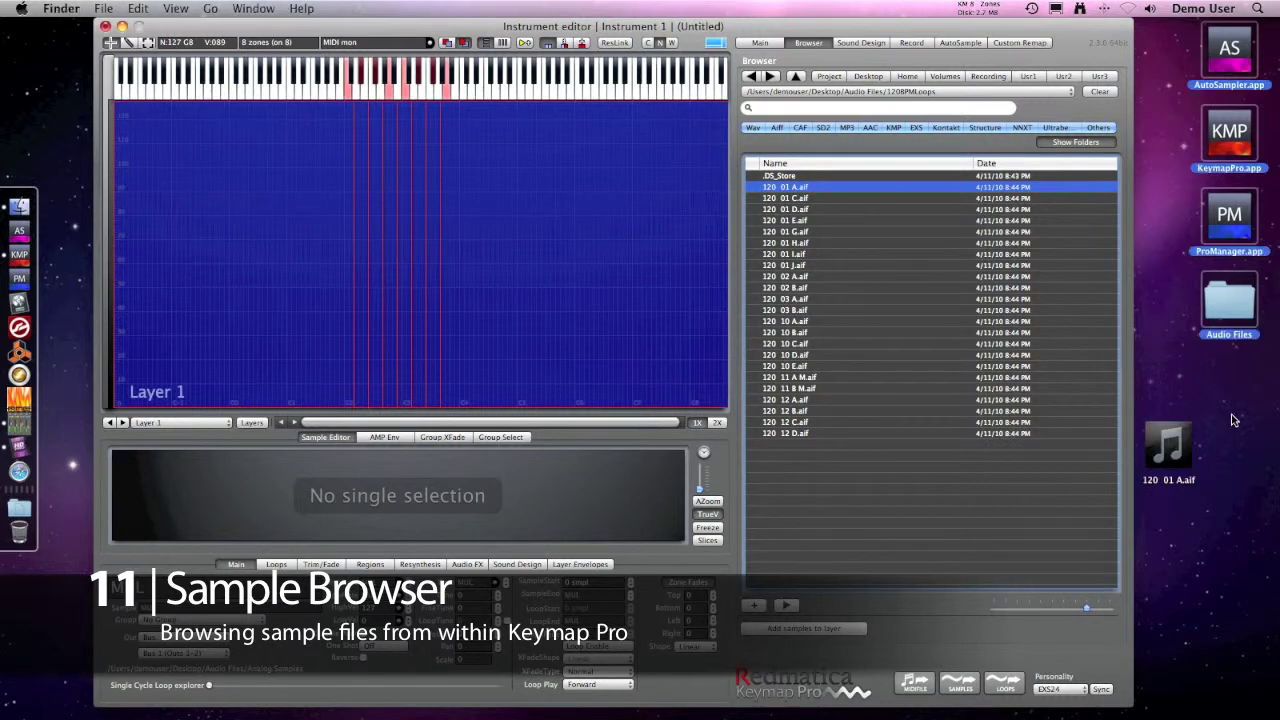
Audition the loops in the 120BPMLoops folder one after another, from 120 01 D.aif through 120 12 D.aif
left_click(793, 210)
left_click(793, 210)
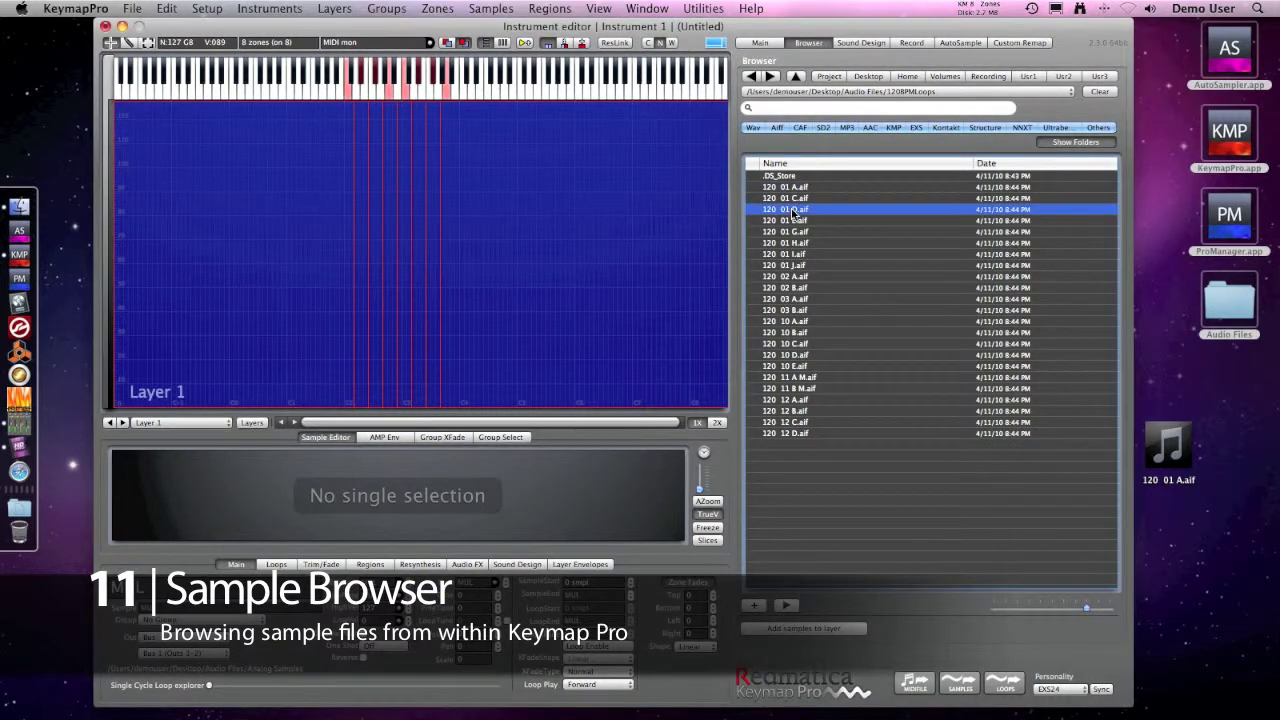
left_click(794, 221)
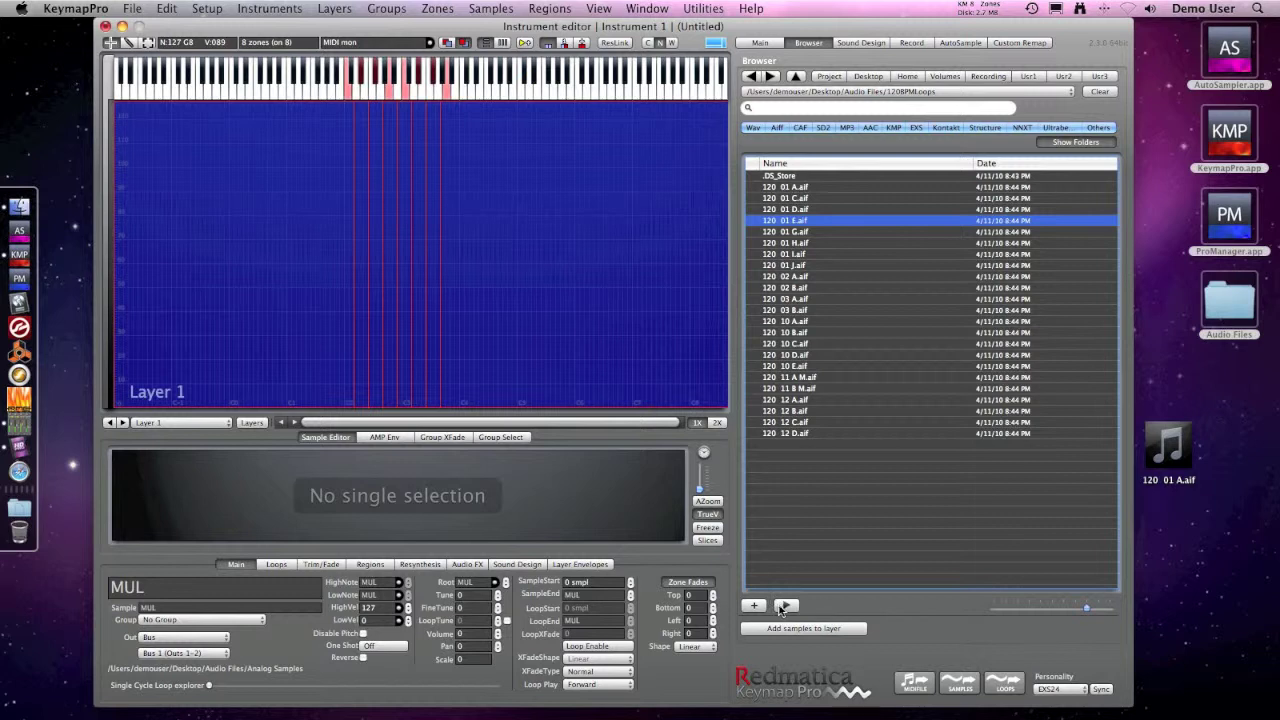
key("Down")
key("Down")
key("Down")
key("Down")
key("Down")
key("Down")
key("Down")
key("Down")
key("Down")
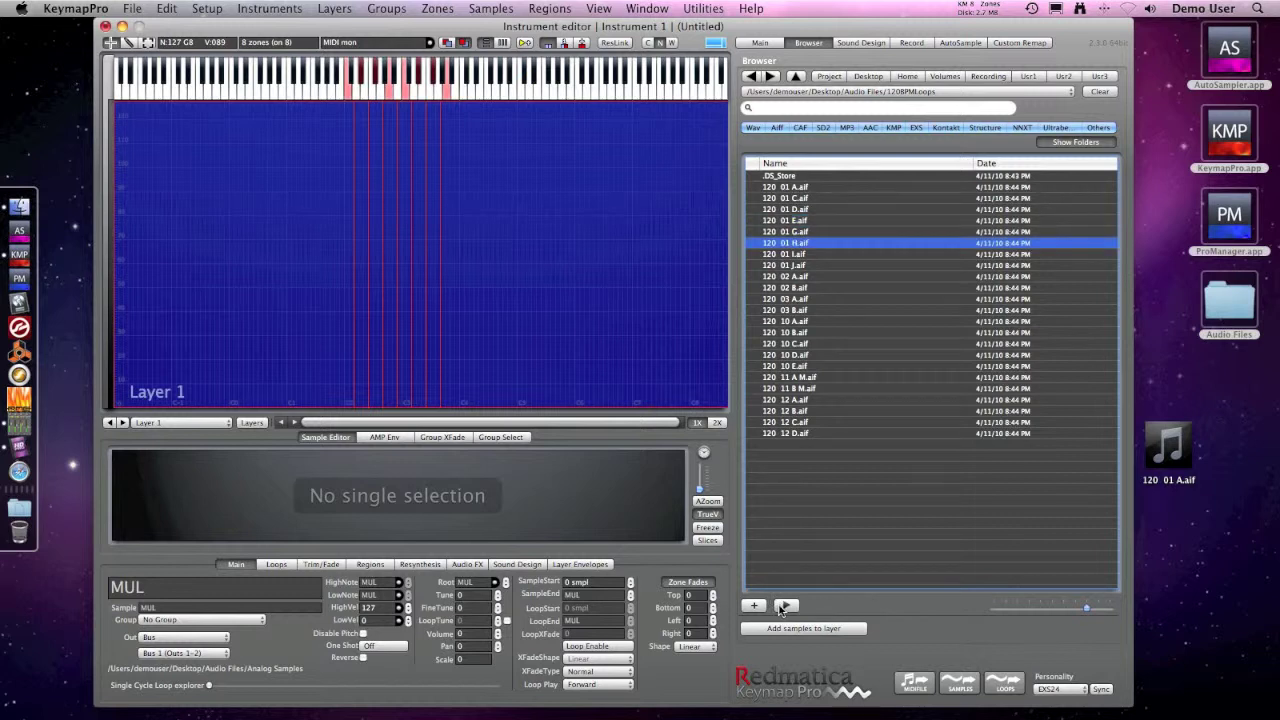
key("Down")
key("Down")
key("Down")
key("Down")
key("Down")
key("Down")
key("Down")
key("Down")
key("Down")
key("Down")
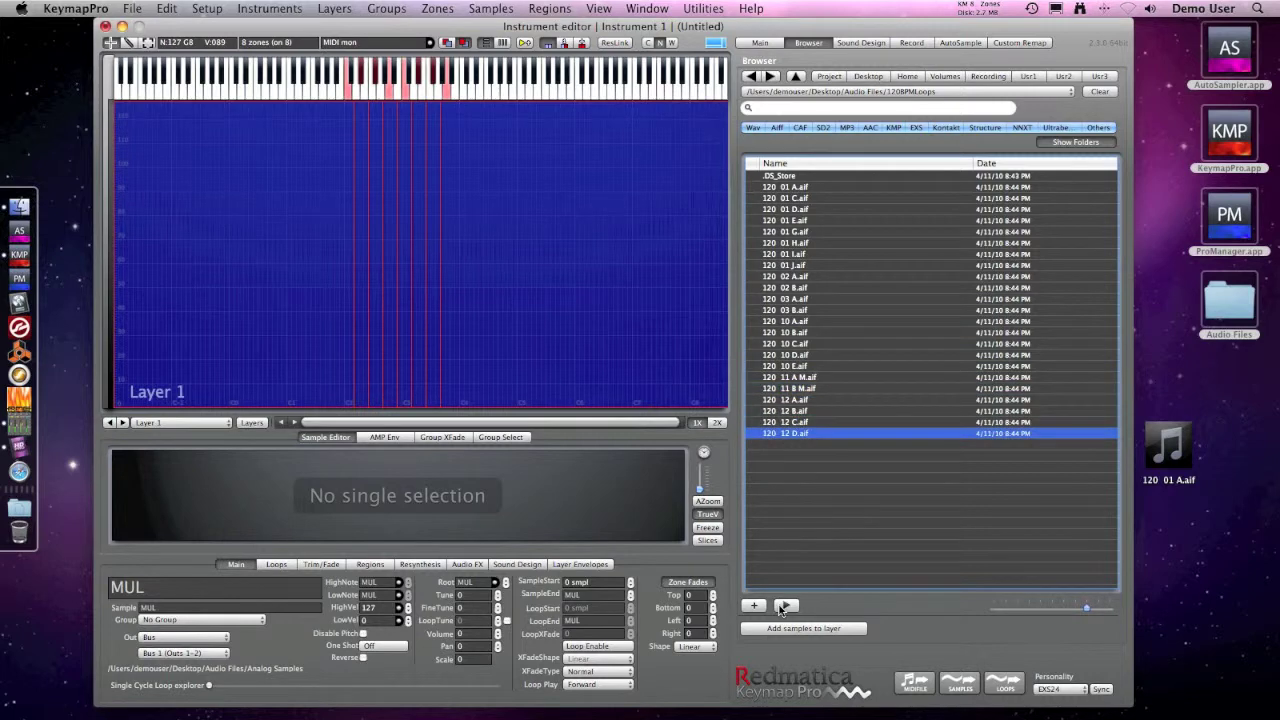
Delete all zones from Layer 1 and add loops 120 01 C, 01 J, 10 D, 12 A and 12 B to the layer
key("super+a")
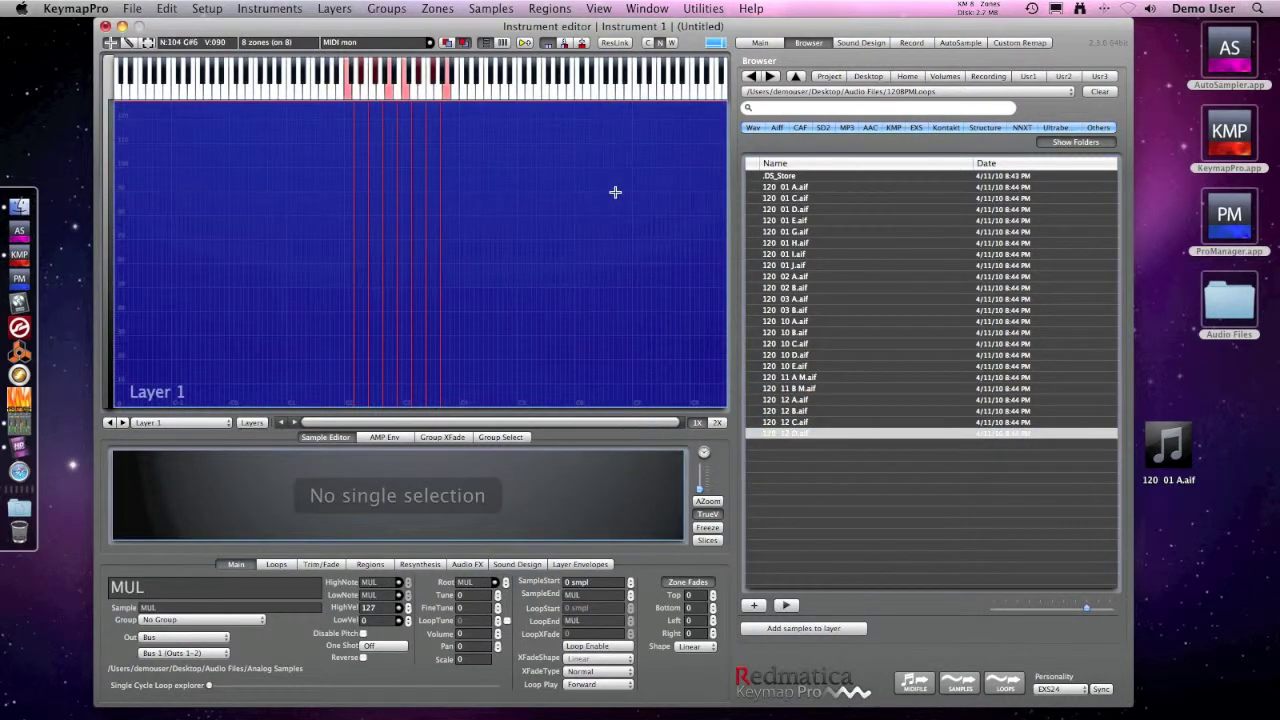
key("BackSpace")
left_click(806, 198)
left_click(806, 265, "super")
left_click(806, 354, "super")
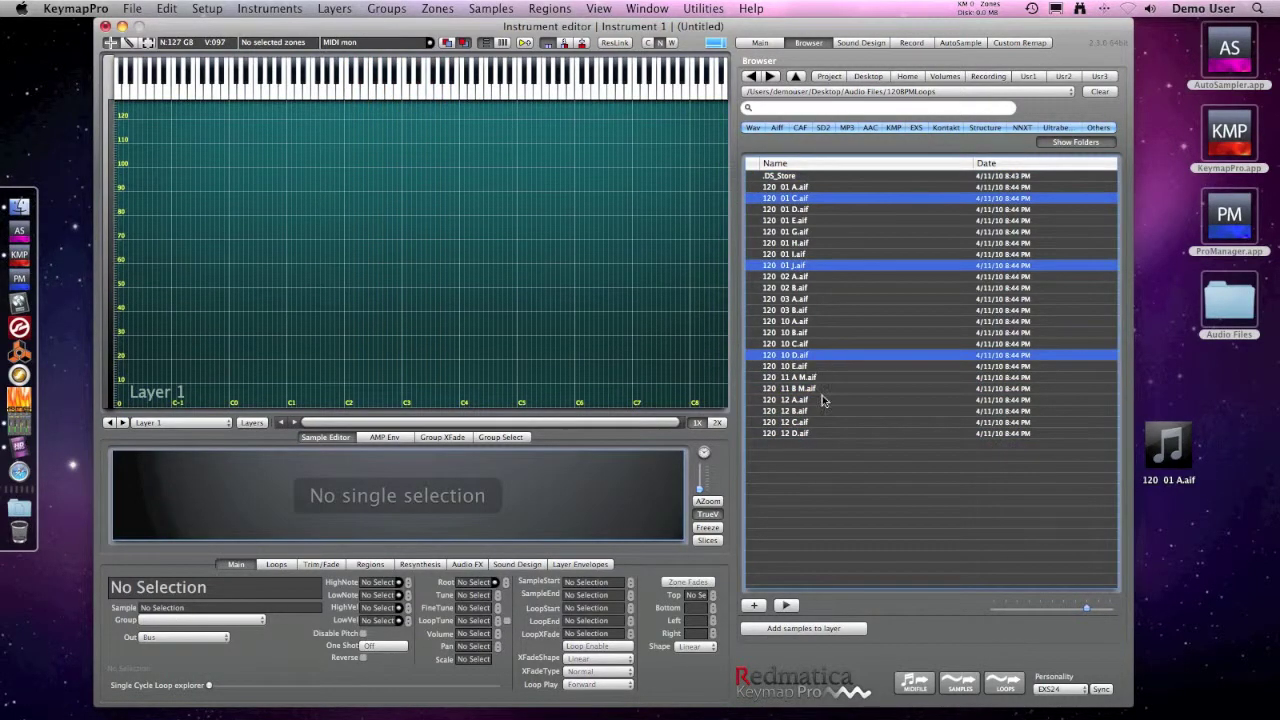
left_click(824, 399, "super")
left_click(824, 410, "super")
left_click(810, 630)
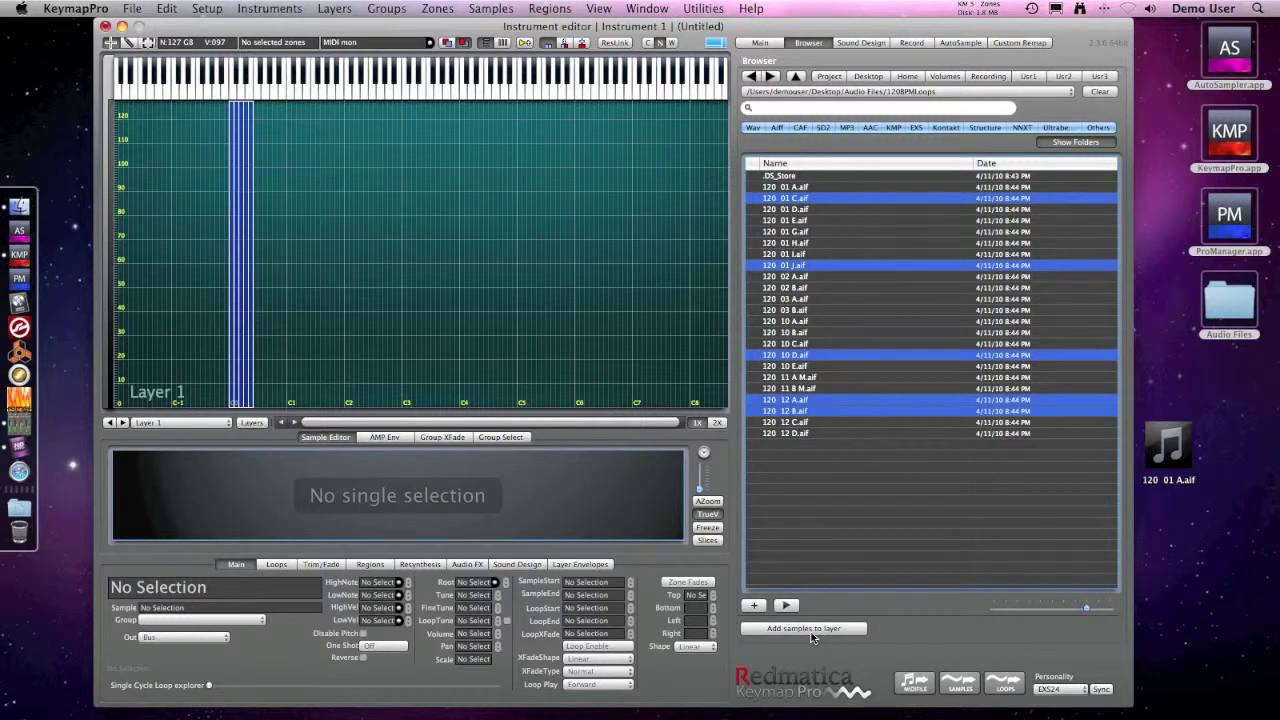
Add loops 120 01 C, 01 E, 03 B and 12 D to the layer as further zones
left_click(801, 277)
left_click(805, 310)
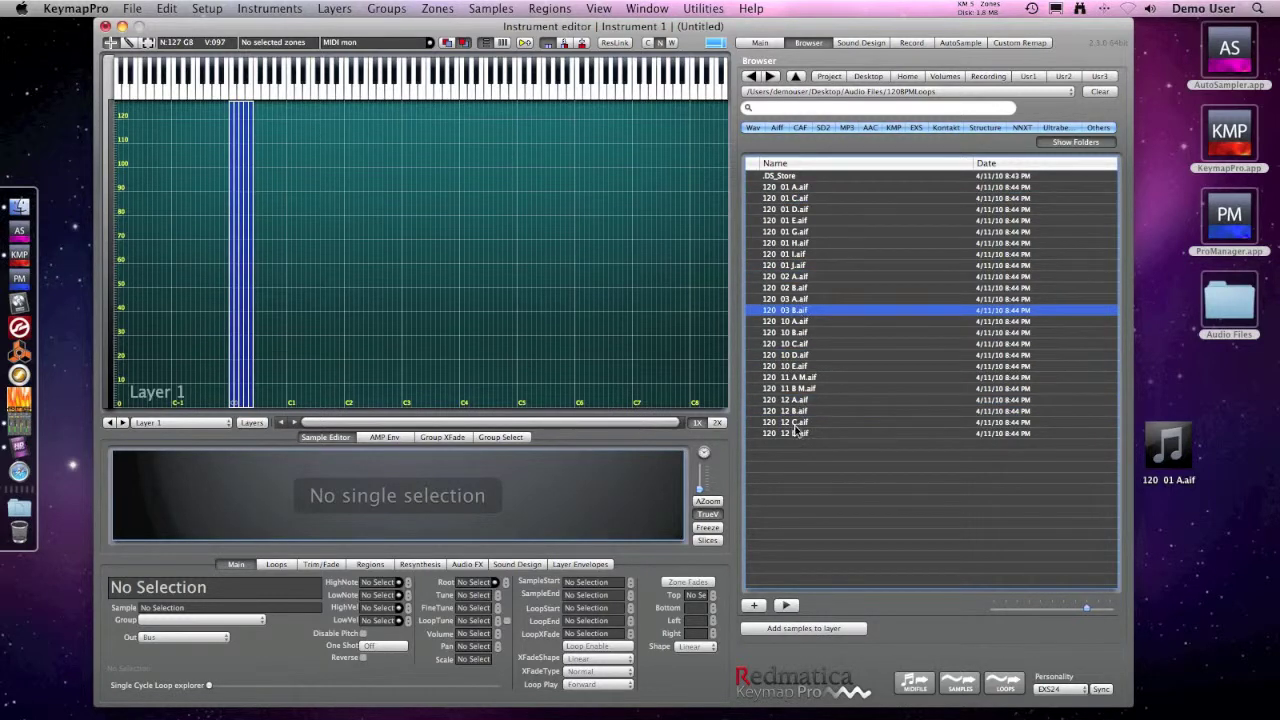
left_click(798, 433, "super")
left_click(815, 221, "super")
left_click(795, 198, "shift")
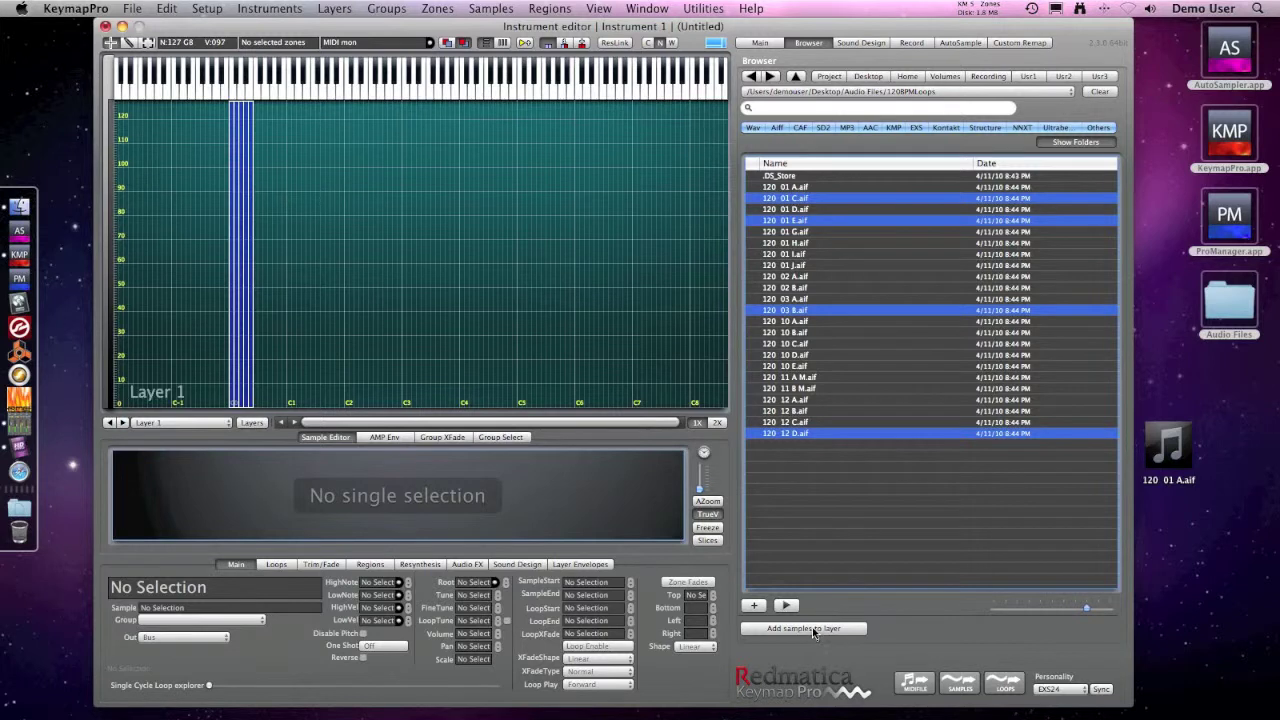
left_click(813, 629)
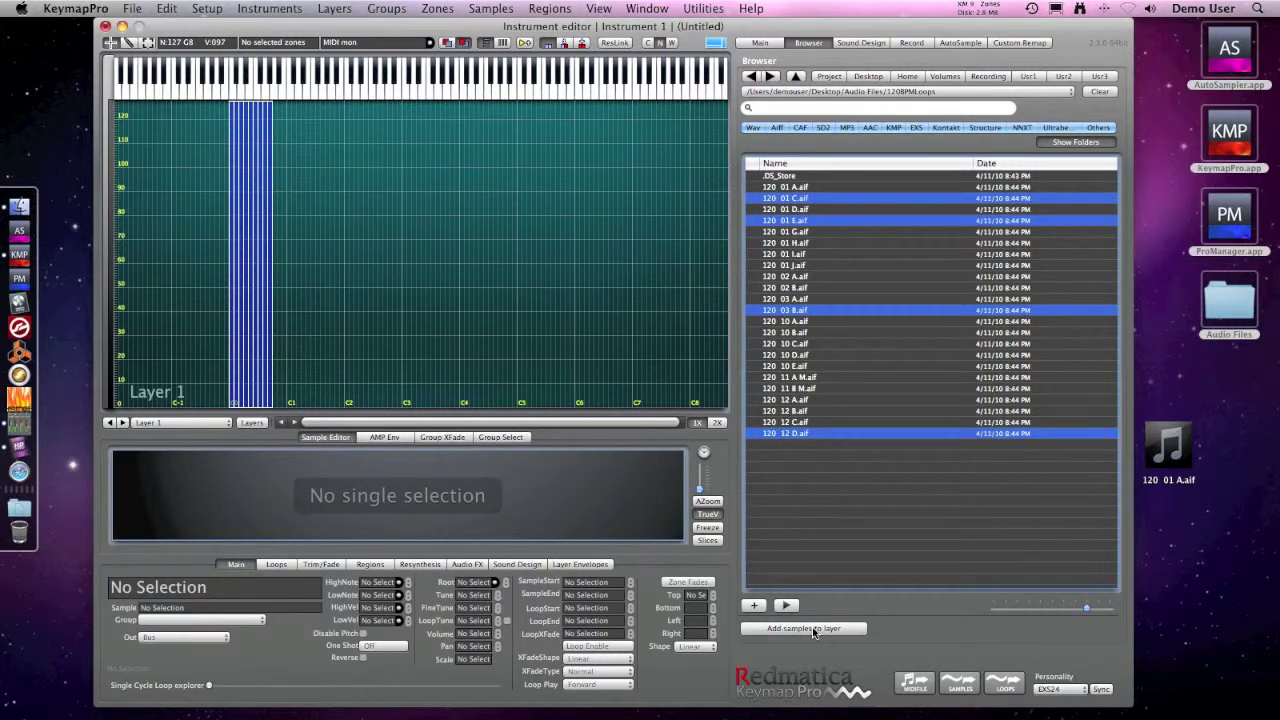
Revisit the KeymapPro Recordings folder from the browser's path history and navigate through the visited and parent folders
left_click(858, 92)
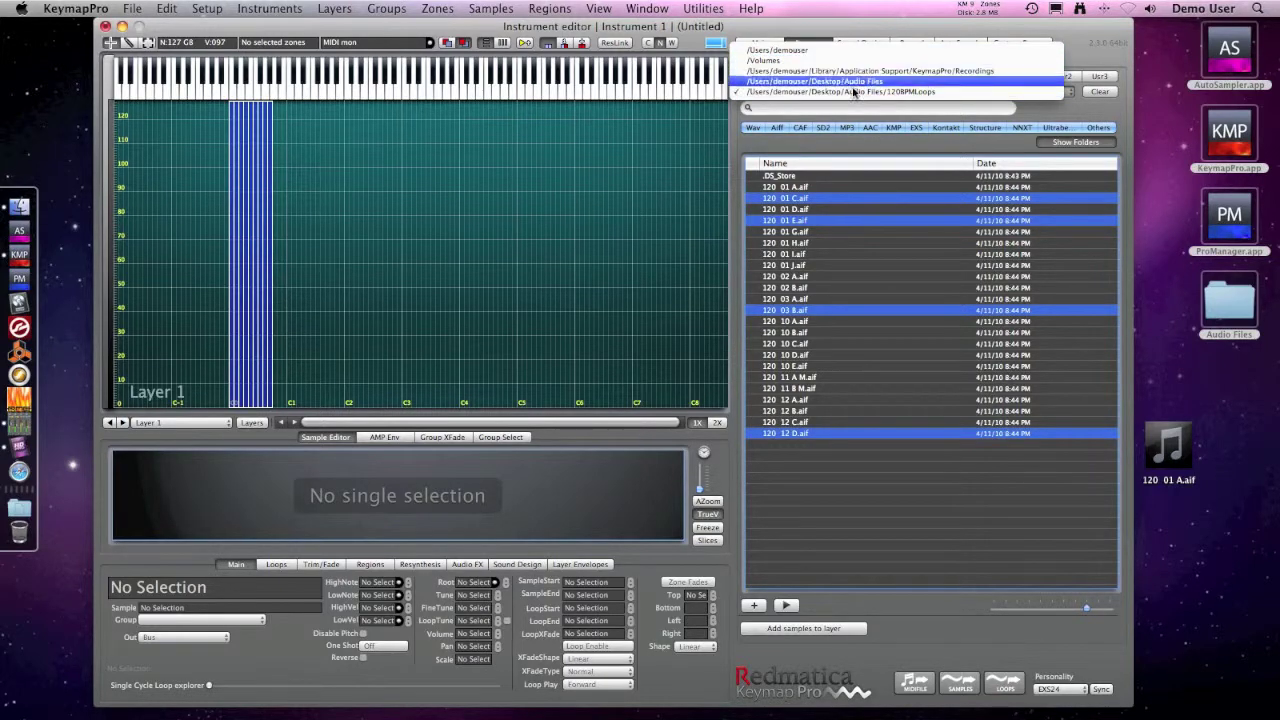
left_click(773, 90)
left_click(770, 77)
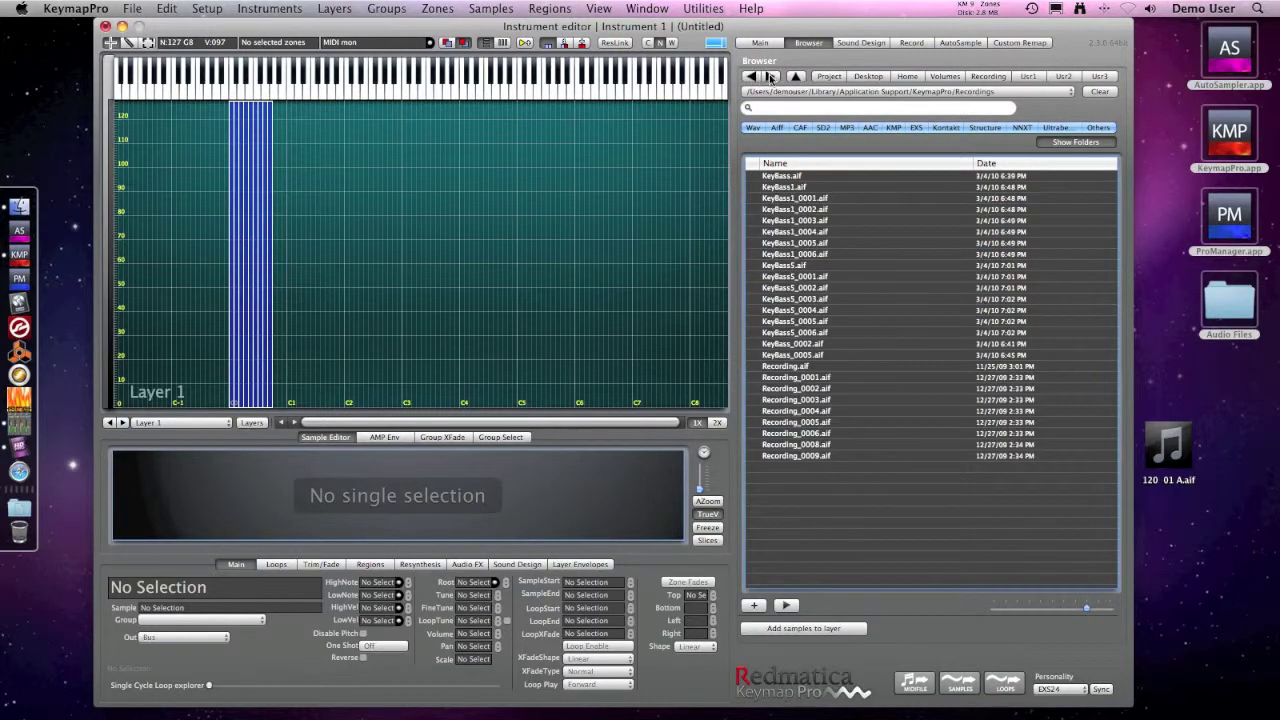
left_click(770, 77)
left_click(795, 77)
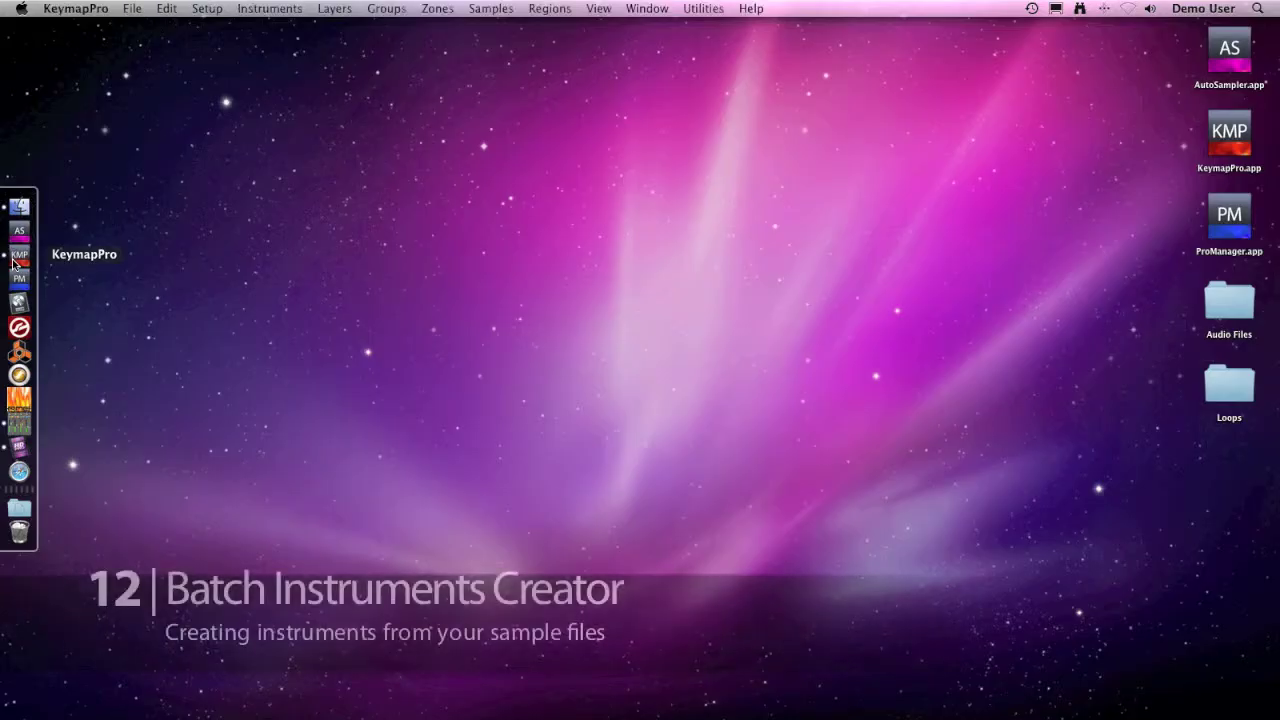
Open the Batch Instruments Creator and, after checking the desktop Loops folder's BPM subfolders, load that folder into the samples list
left_click(703, 8)
left_click(698, 31)
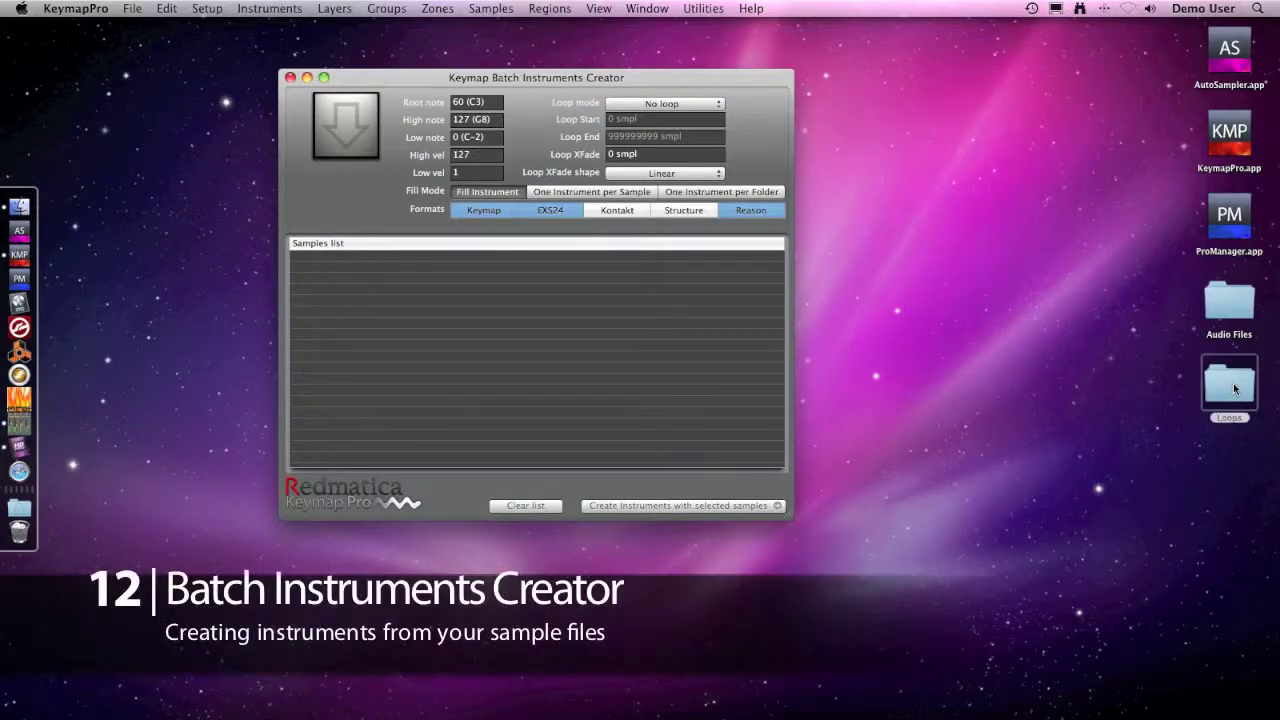
double_click(1230, 385)
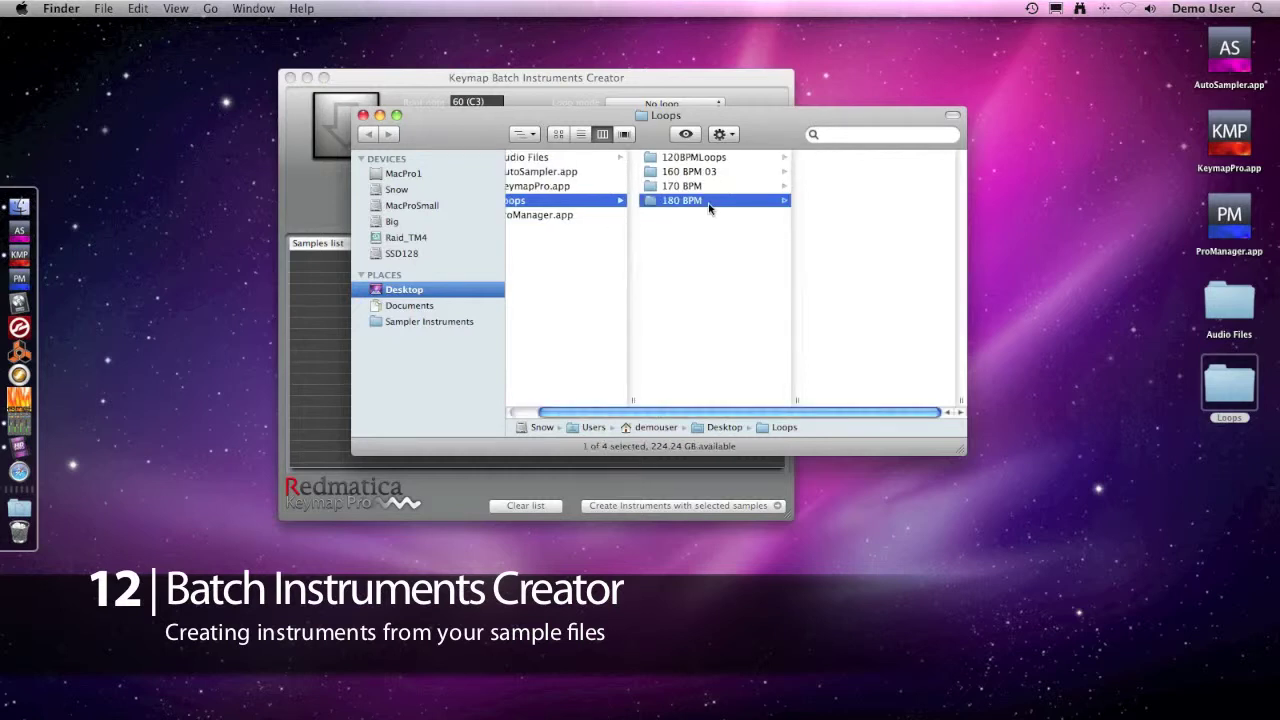
key("Up")
key("Up")
key("Up")
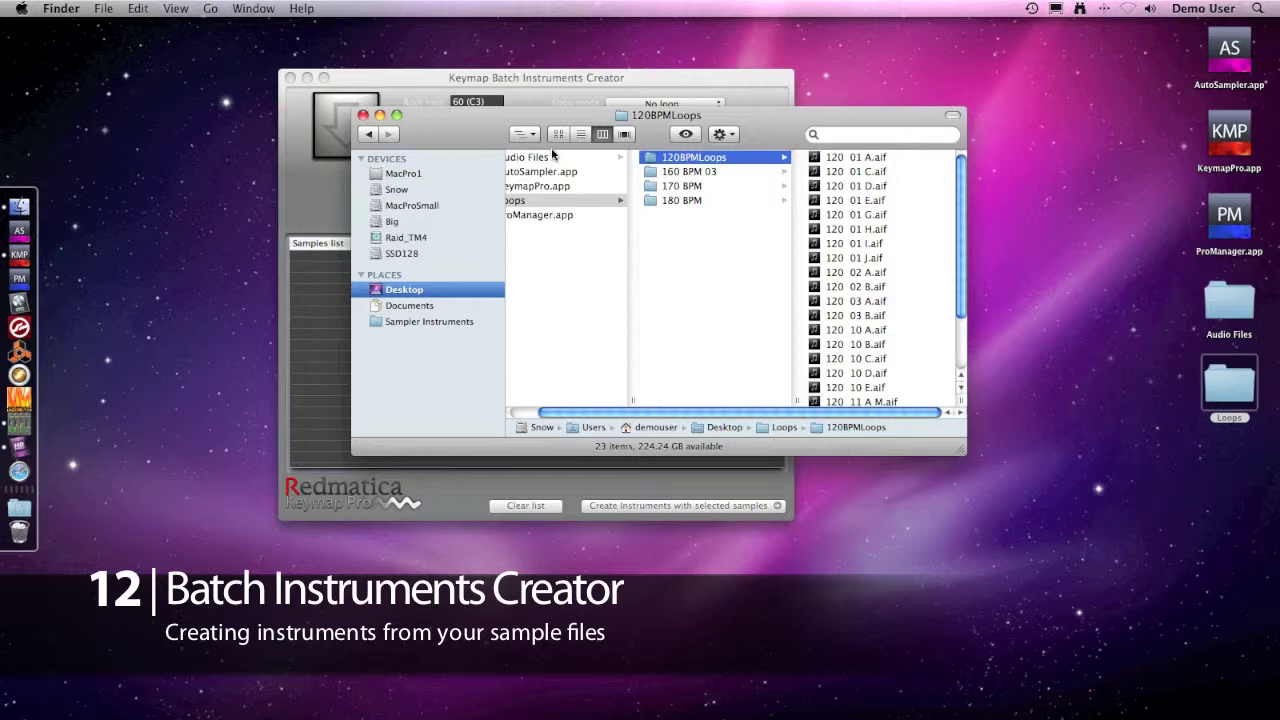
left_click(363, 115)
left_click_drag(1232, 393, 359, 138)
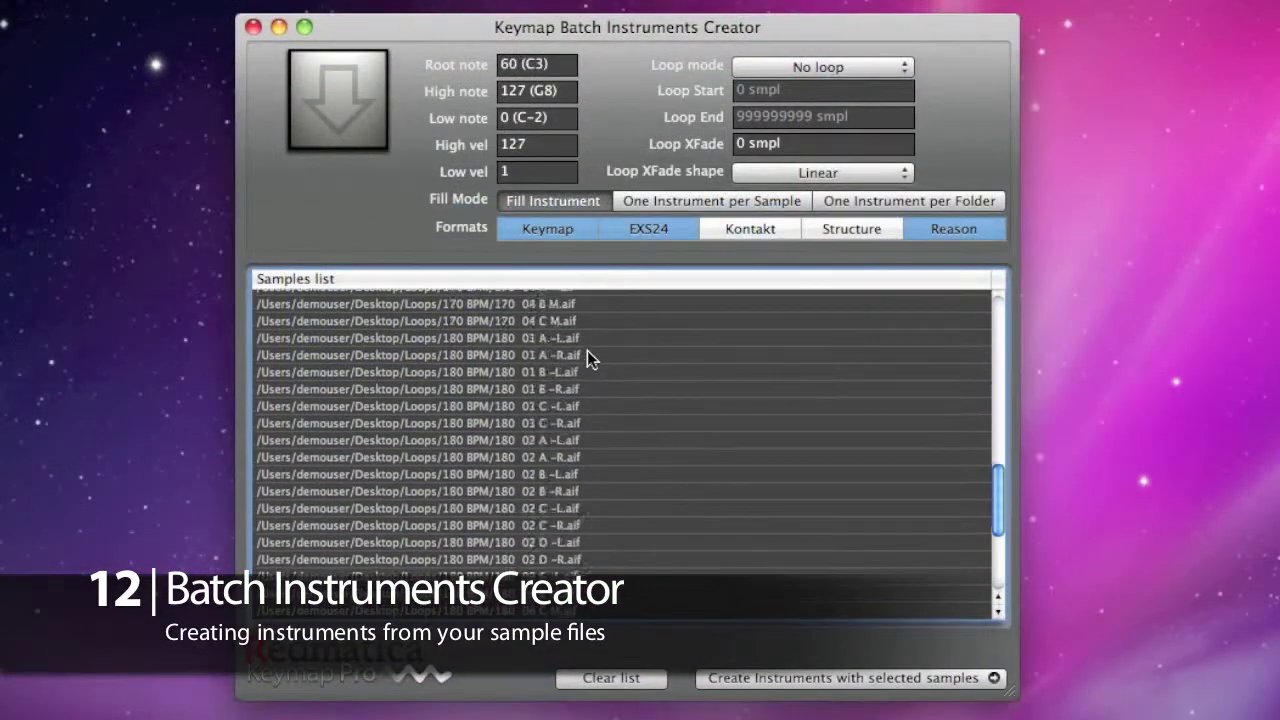
Select all listed samples and set low note C3, Loop from sample file and One Instrument per Folder, adding the Kontakt and Structure formats
scroll(509, 289, "up", 10)
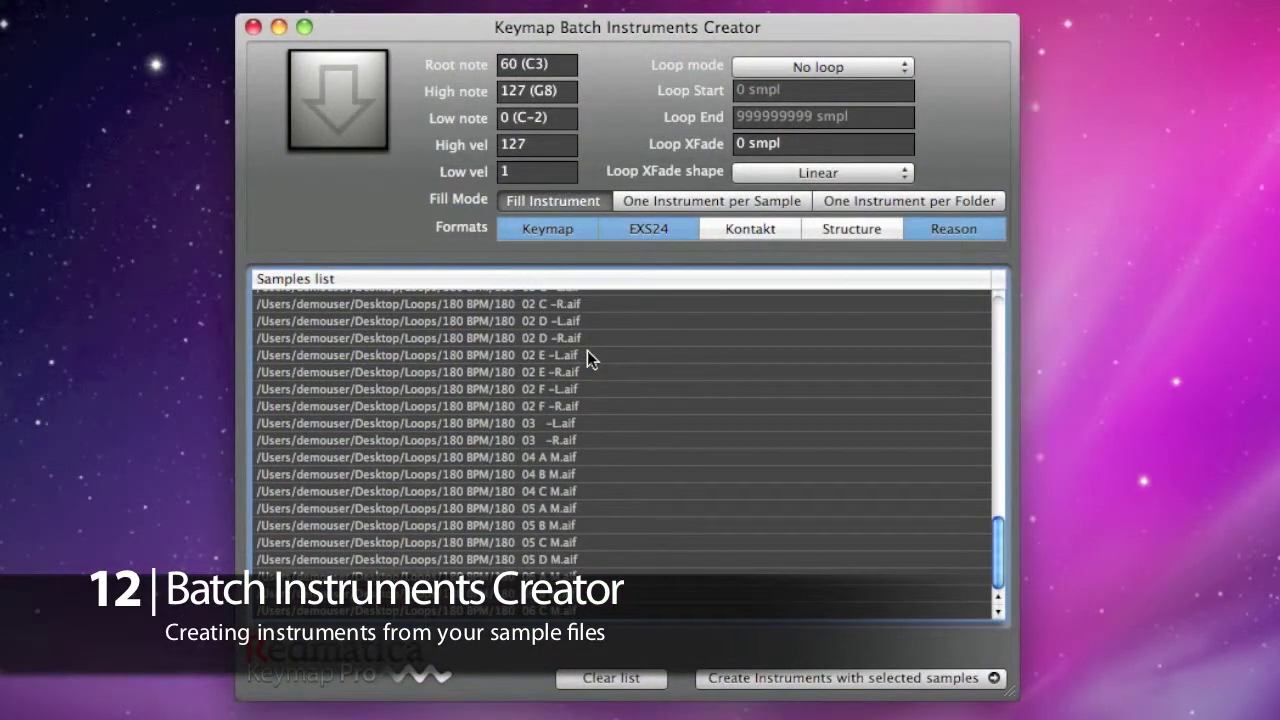
left_click(587, 350)
key("super+a")
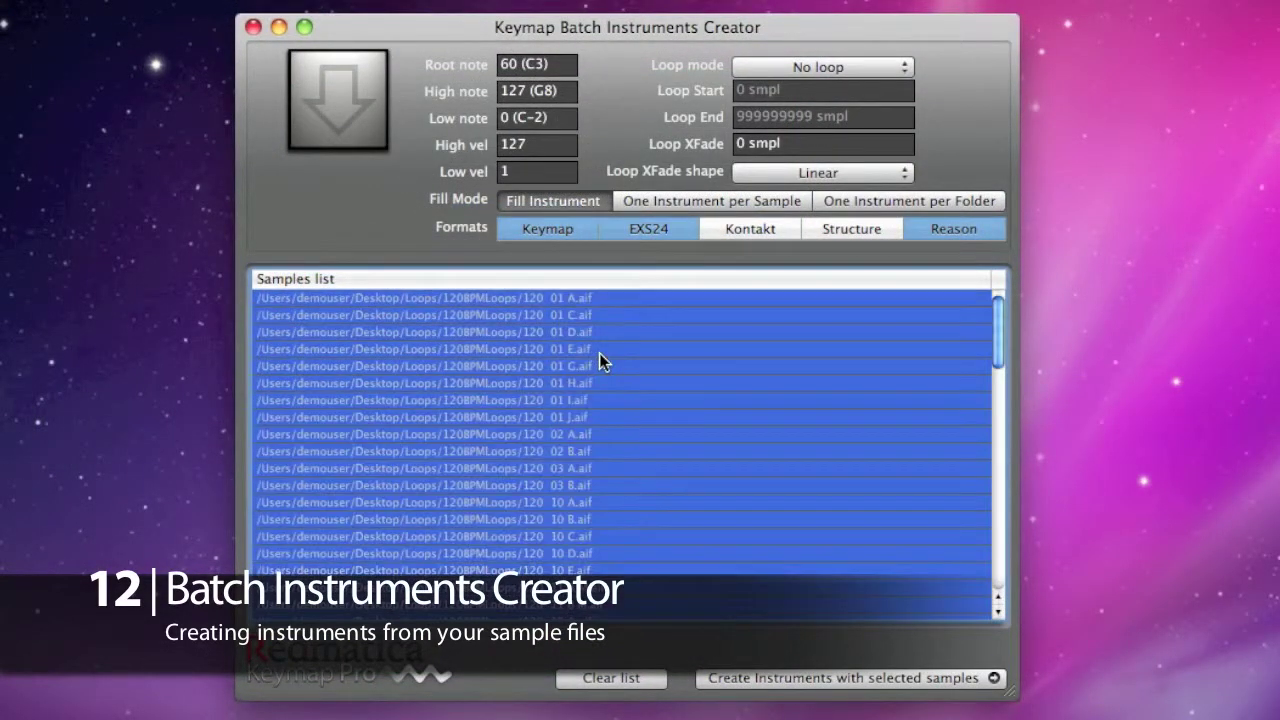
left_click(912, 204)
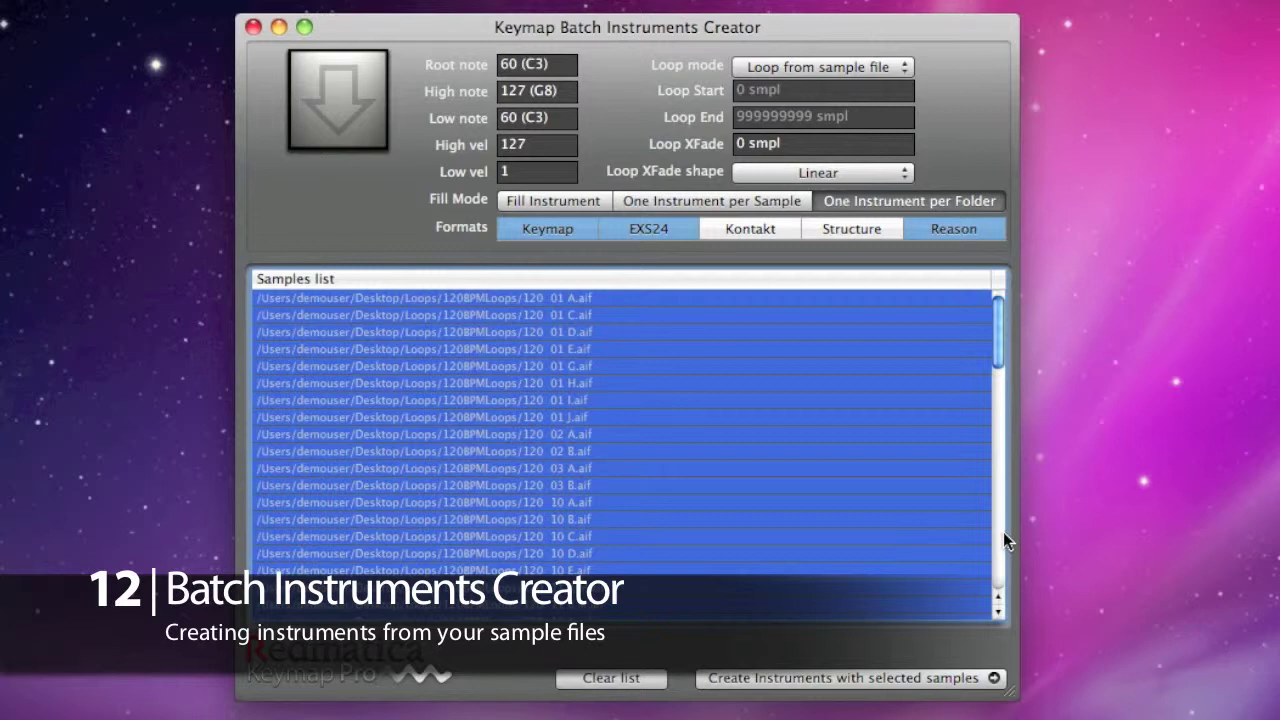
left_click(770, 232)
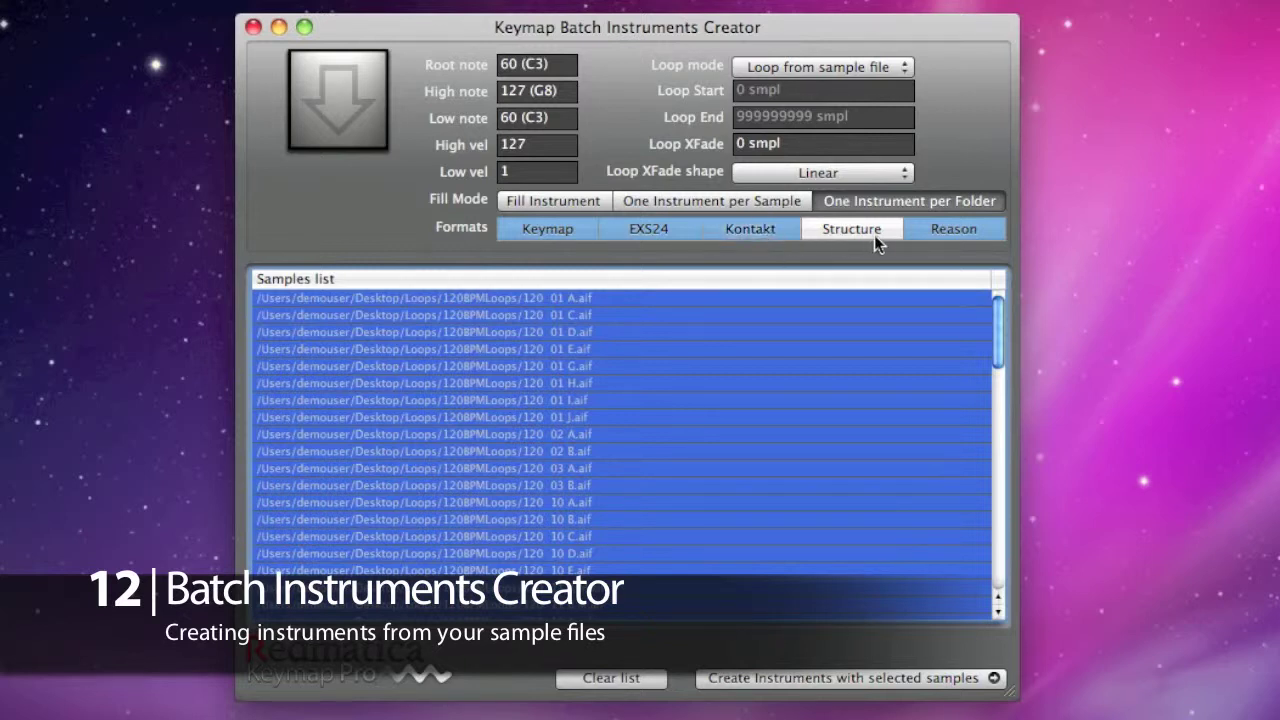
left_click(874, 235)
Create the instruments from the selected samples in a new desktop folder named Loop Instruments
left_click(952, 677)
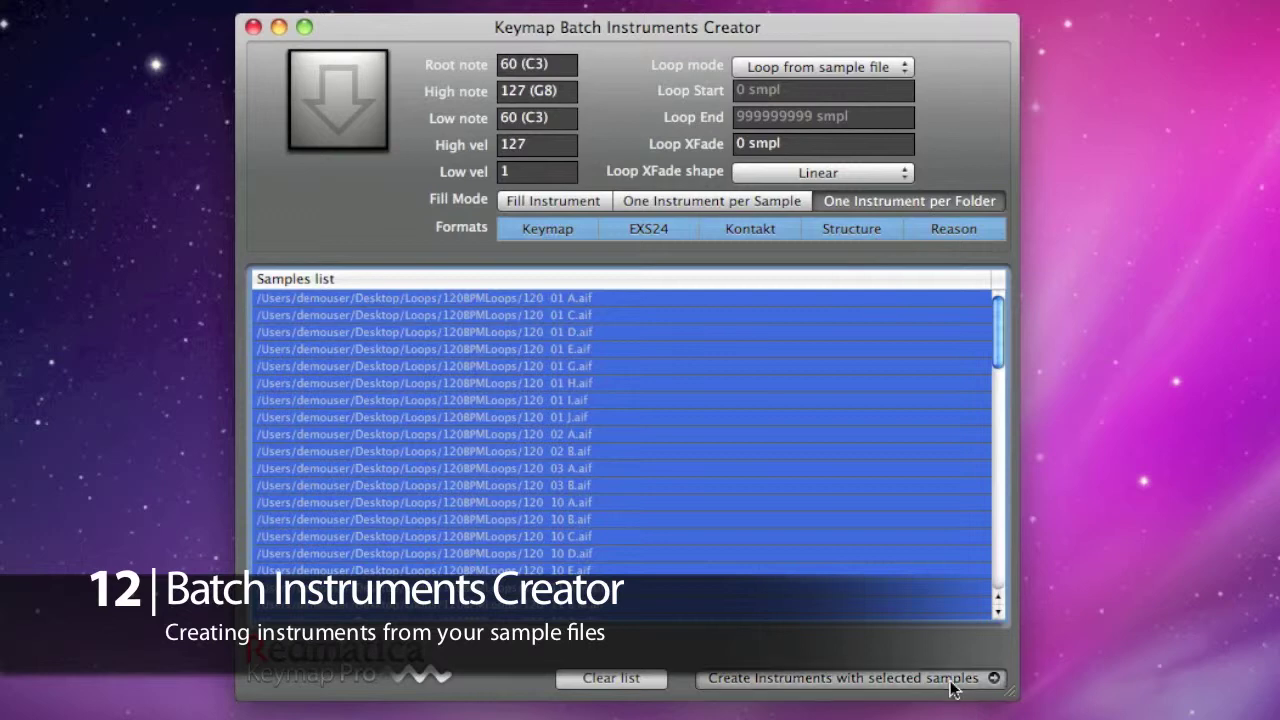
left_click(570, 540)
type("Loop Instruments")
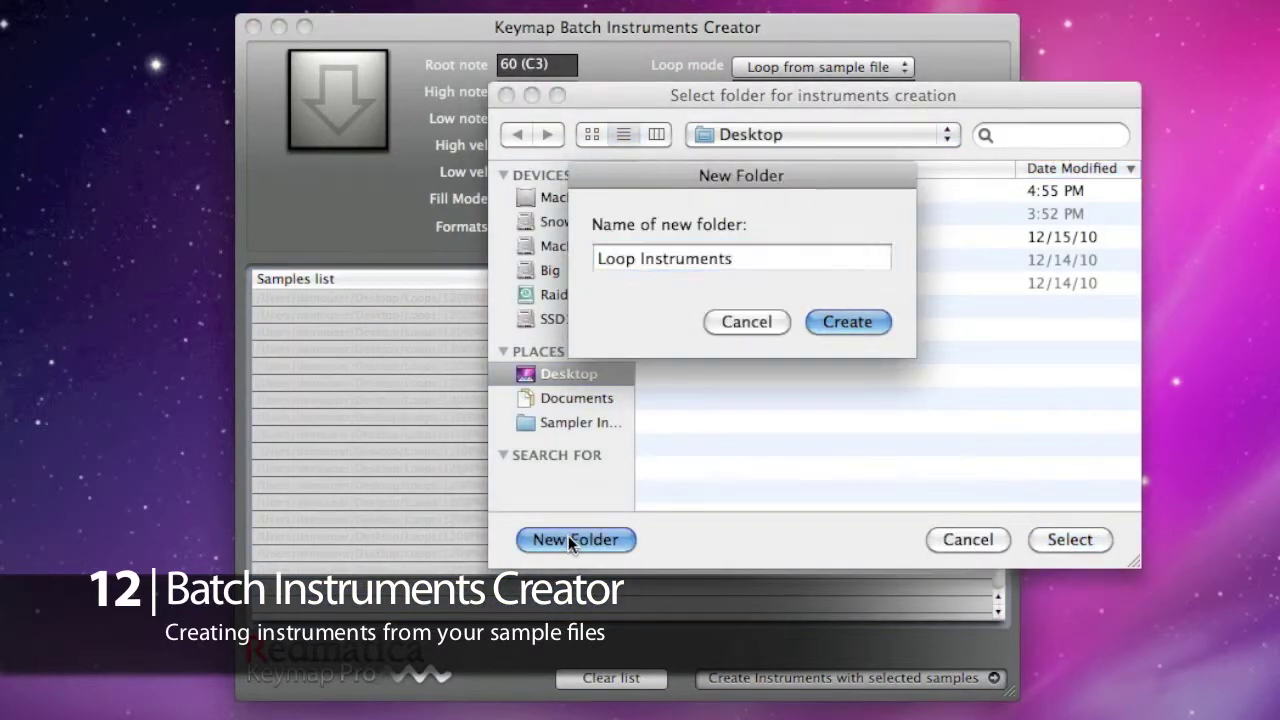
key("Return")
left_click(1069, 540)
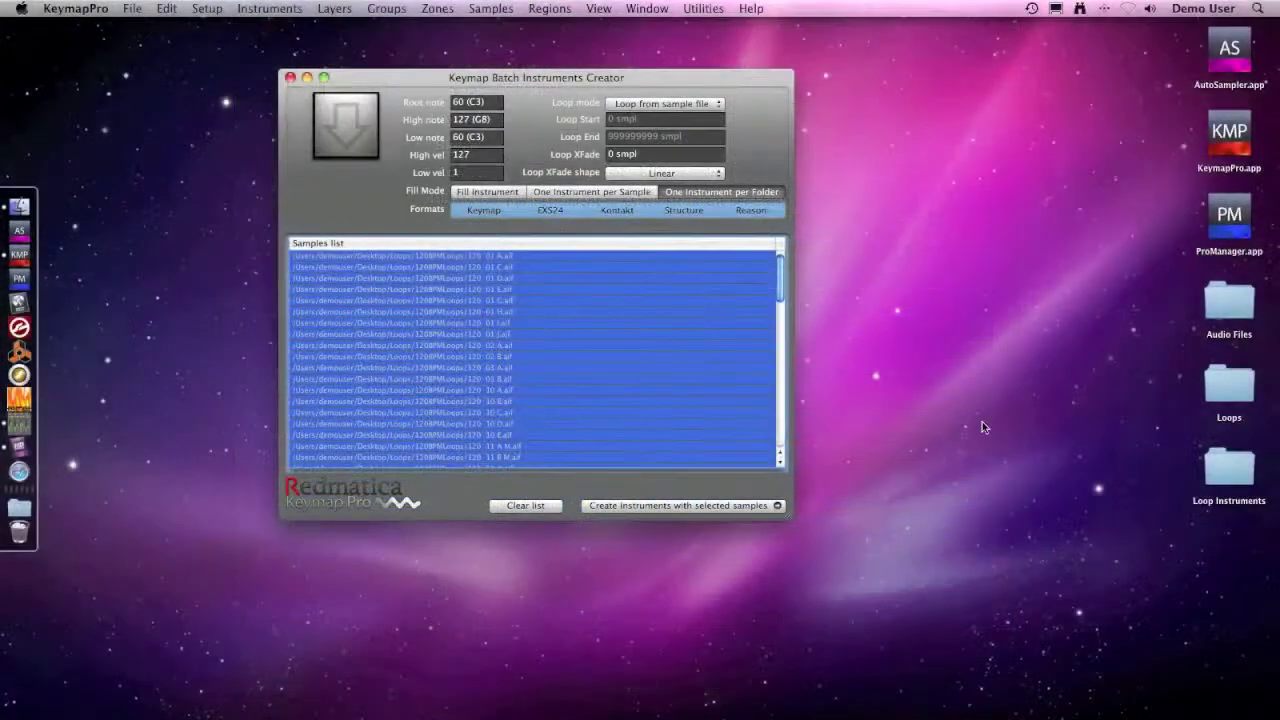
Open the desktop's Loop Instruments folder in an enlarged window and list its files sorted by kind
double_click(1232, 464)
left_click_drag(960, 451, 1158, 676)
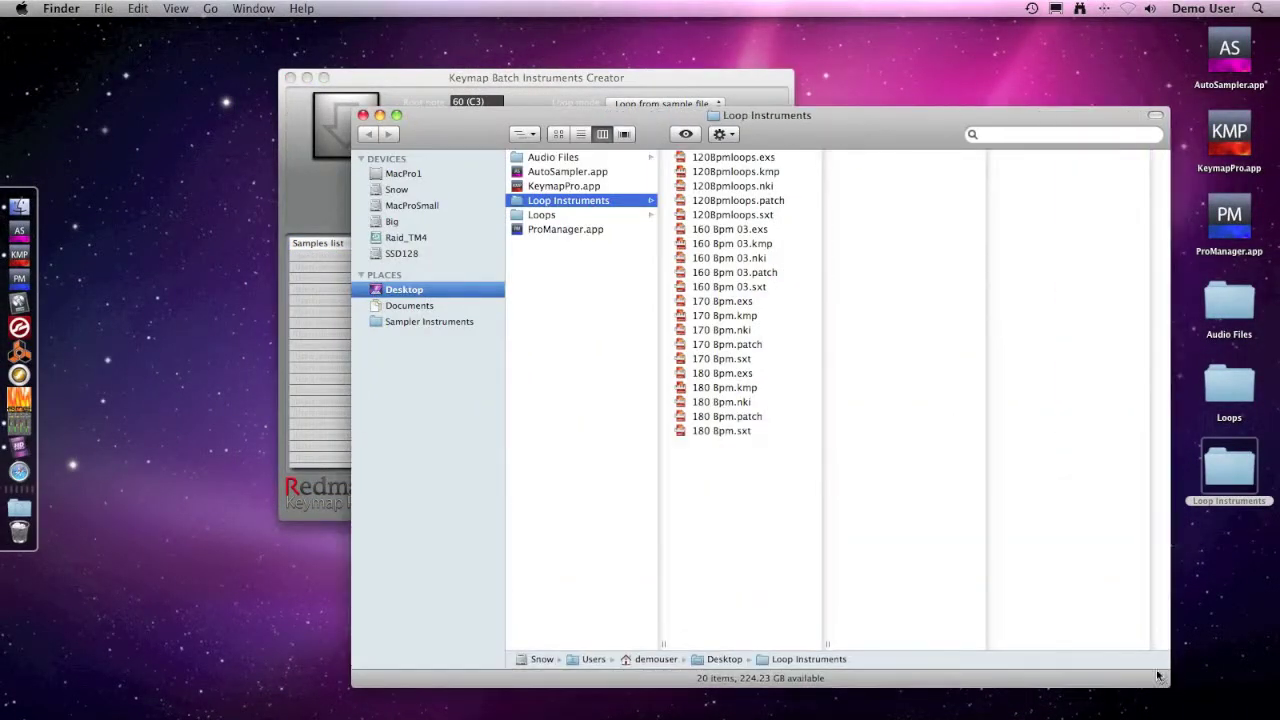
left_click(581, 134)
left_click(689, 157)
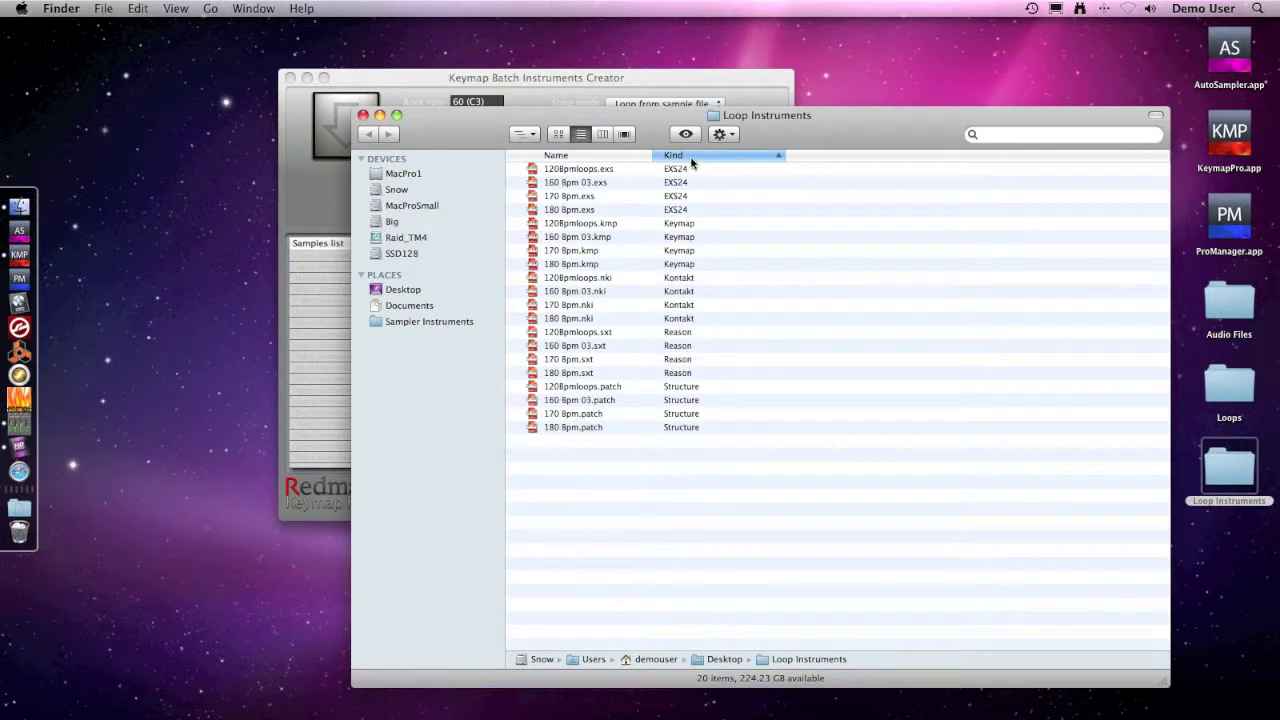
Examine the generated instrument files one by one, checking the loop folders and sampler formats they cover
left_click(706, 169)
key("Down")
key("Down")
key("Down")
key("Down")
key("Down")
key("Down")
key("Down")
key("Down")
key("Down")
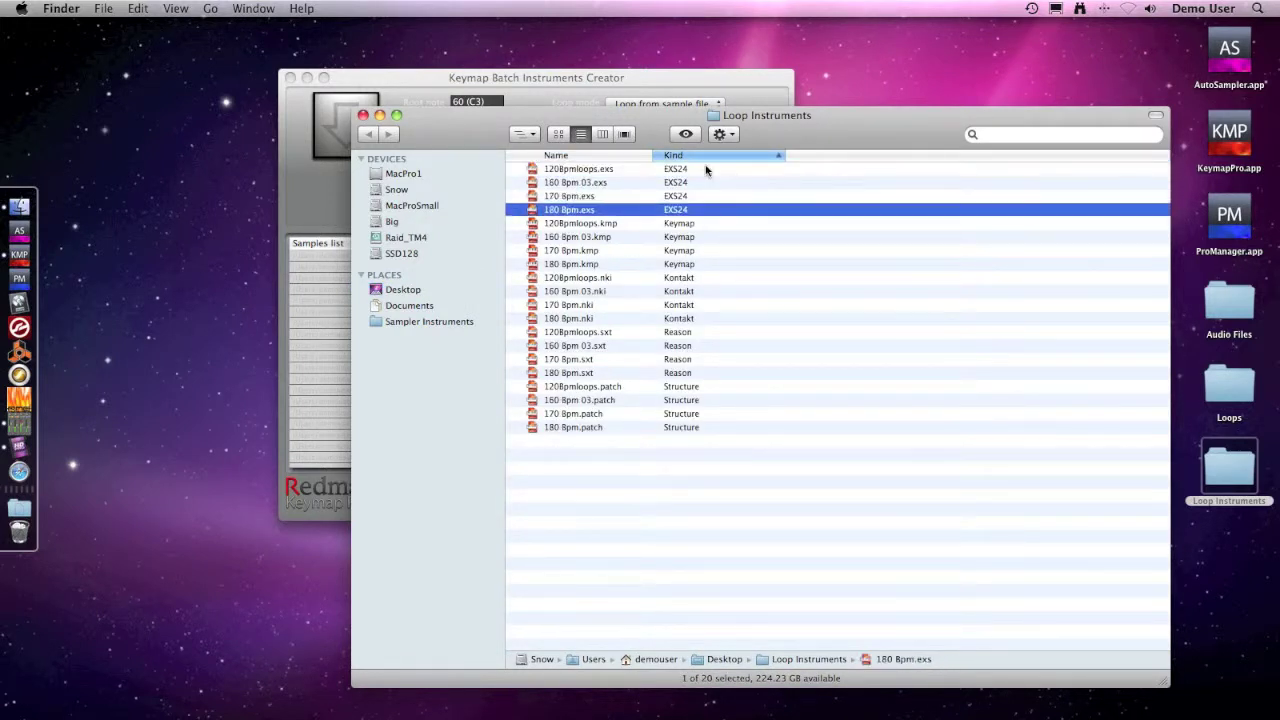
key("Down")
key("Down")
key("Down")
key("Down")
key("Down")
key("Down")
key("Down")
key("Down")
key("Down")
key("Down")
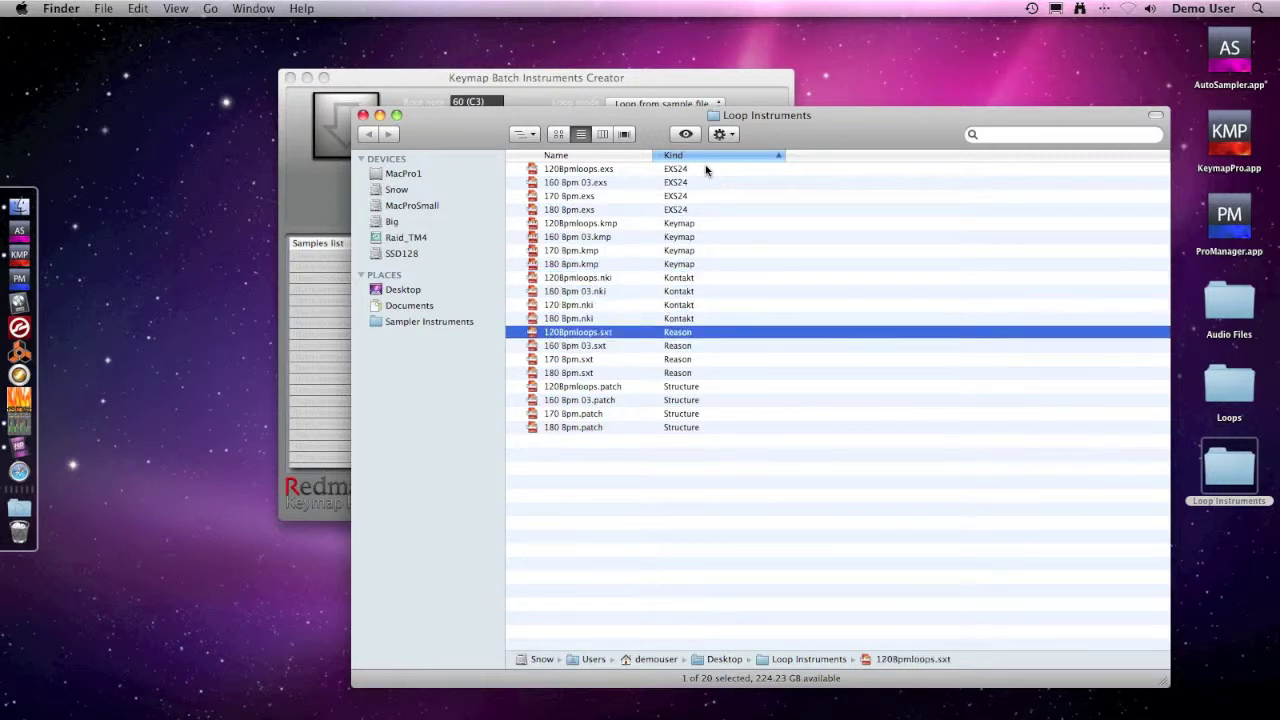
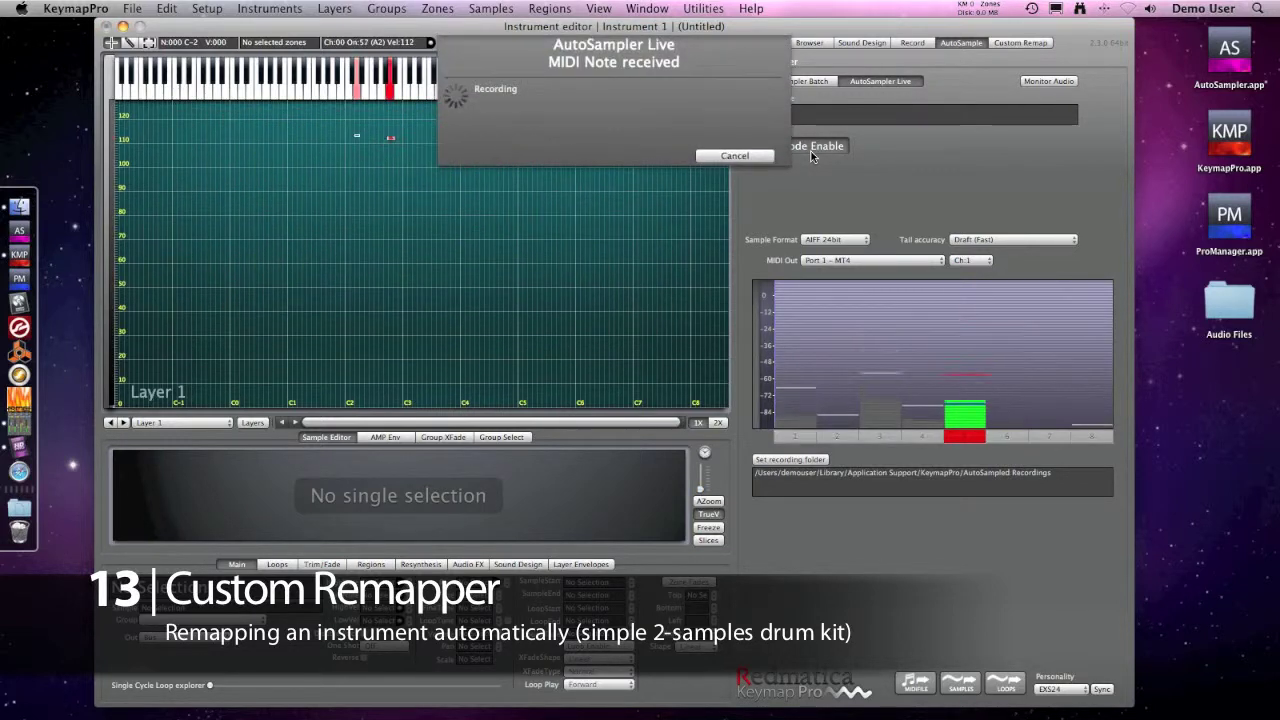
End the live AutoSampler pass for the Kit patch to turn its two captured notes into zones
left_click(811, 151)
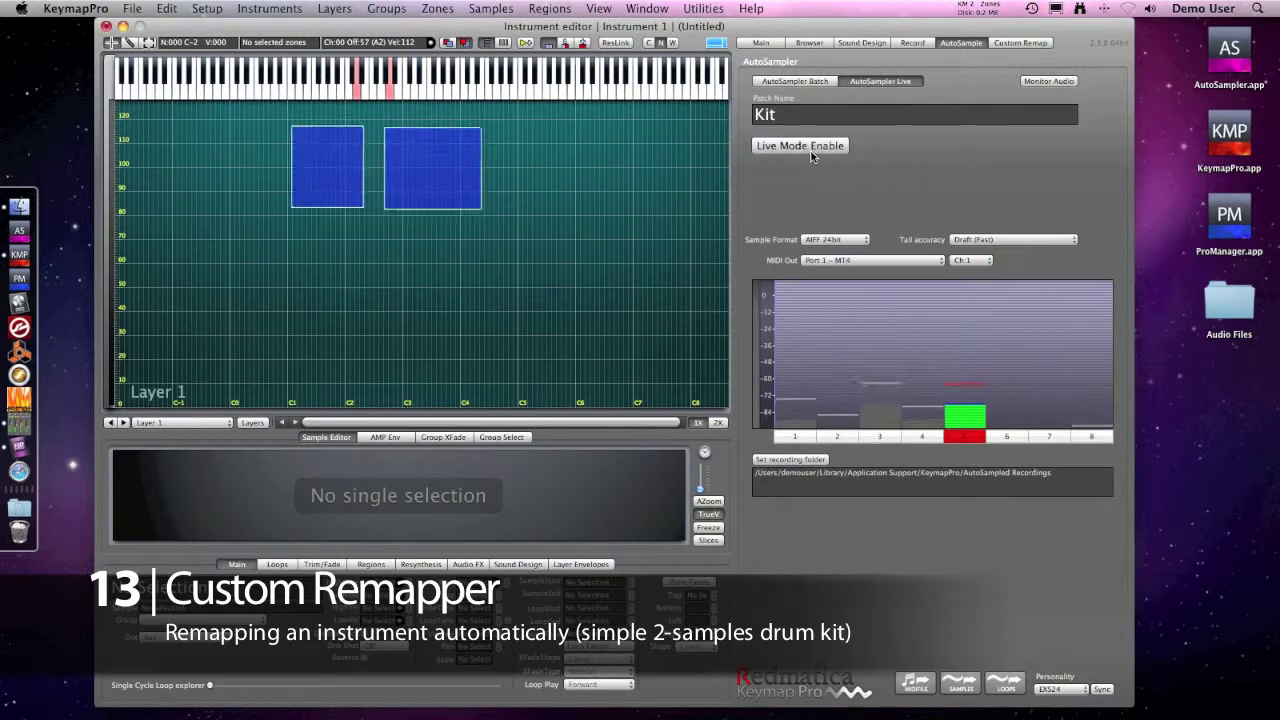
Select both Kit zones and remap them to their root notes
right_click(495, 170)
left_click(394, 243)
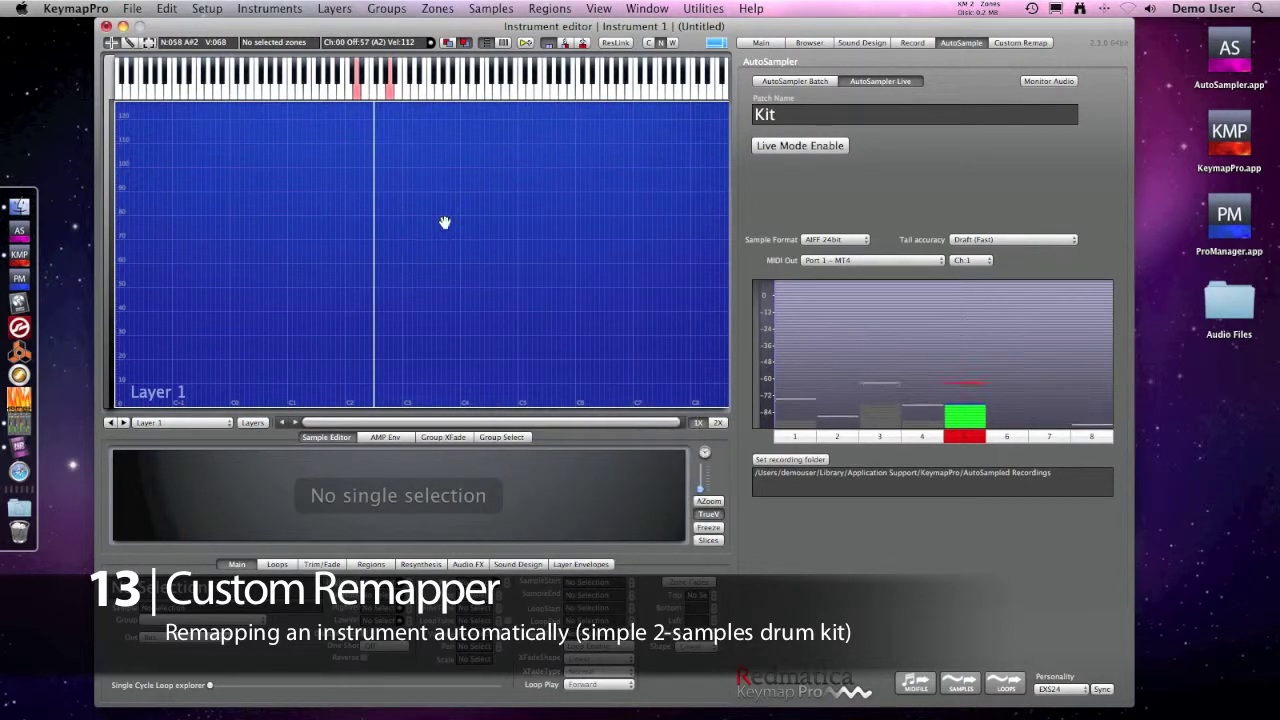
left_click(331, 197)
key("super+a")
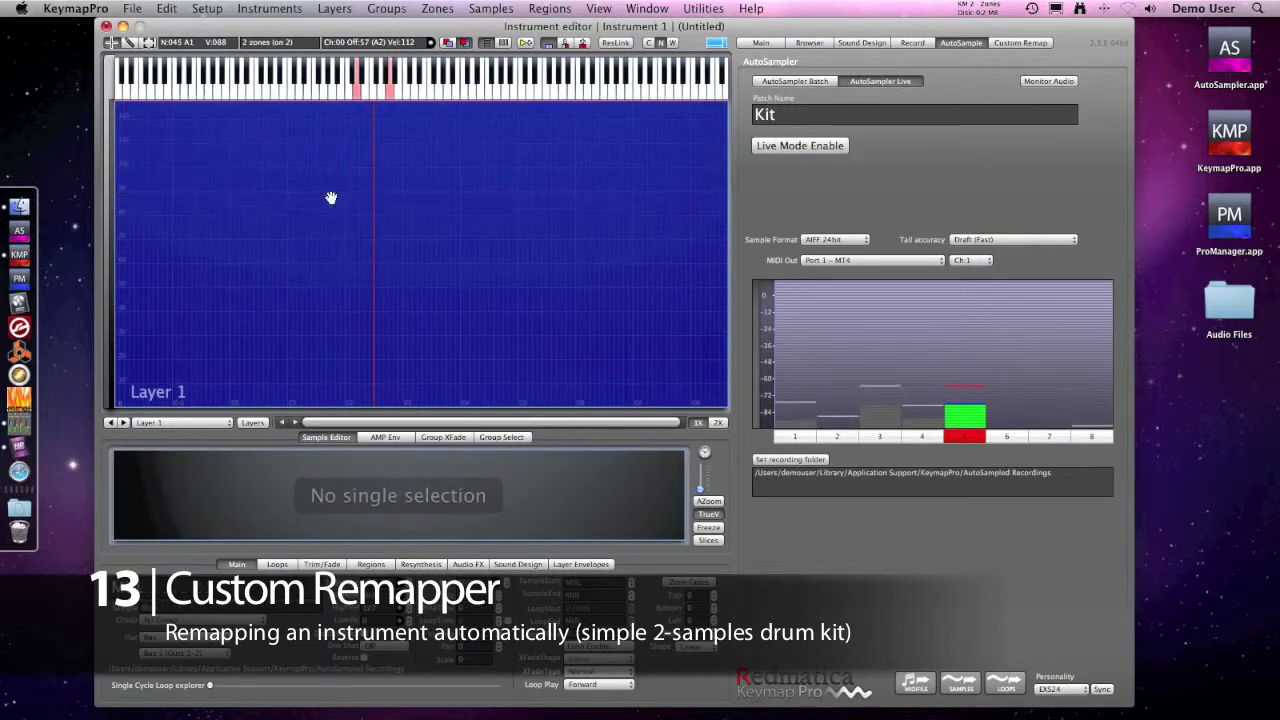
left_click(752, 45)
right_click(560, 186)
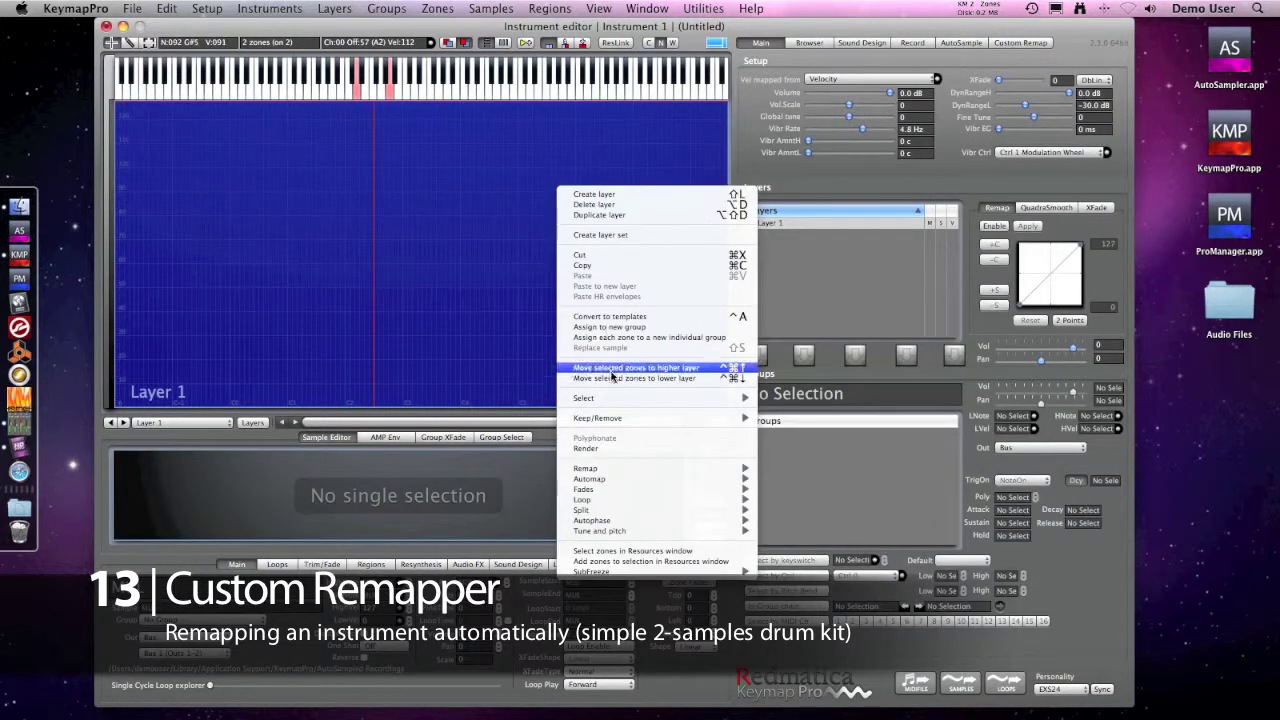
mouse_move(705, 474)
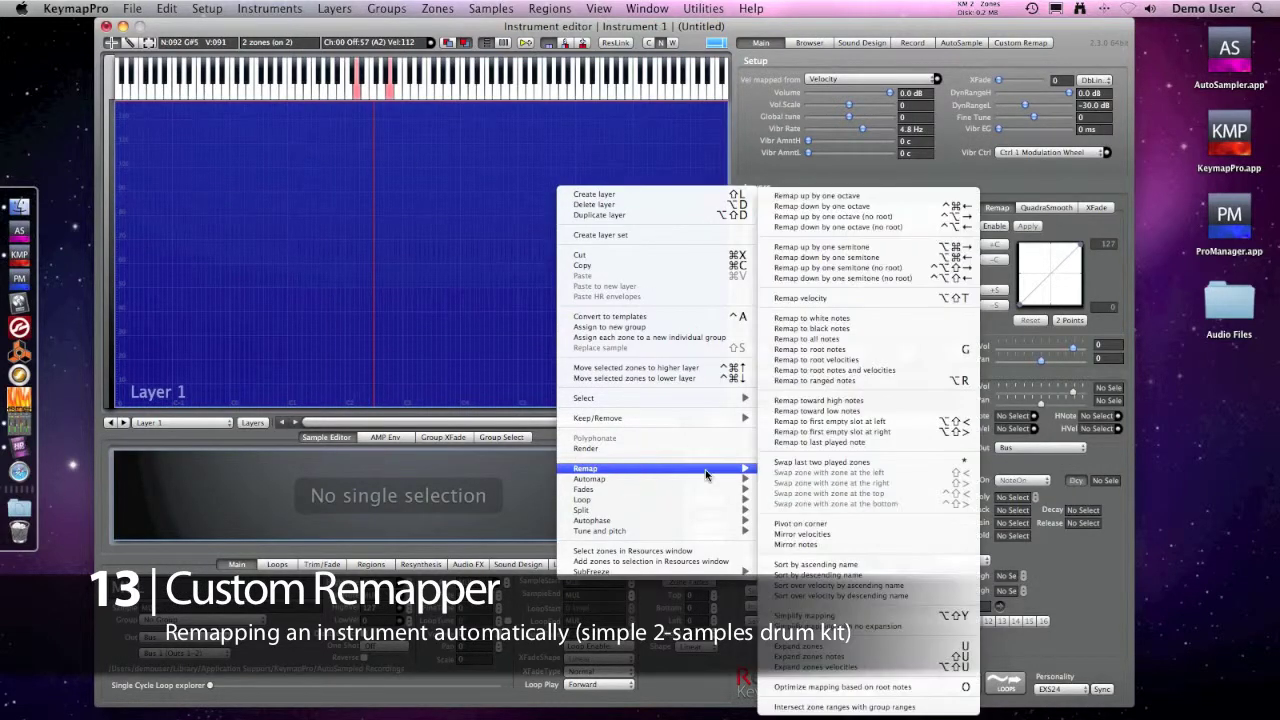
left_click(848, 351)
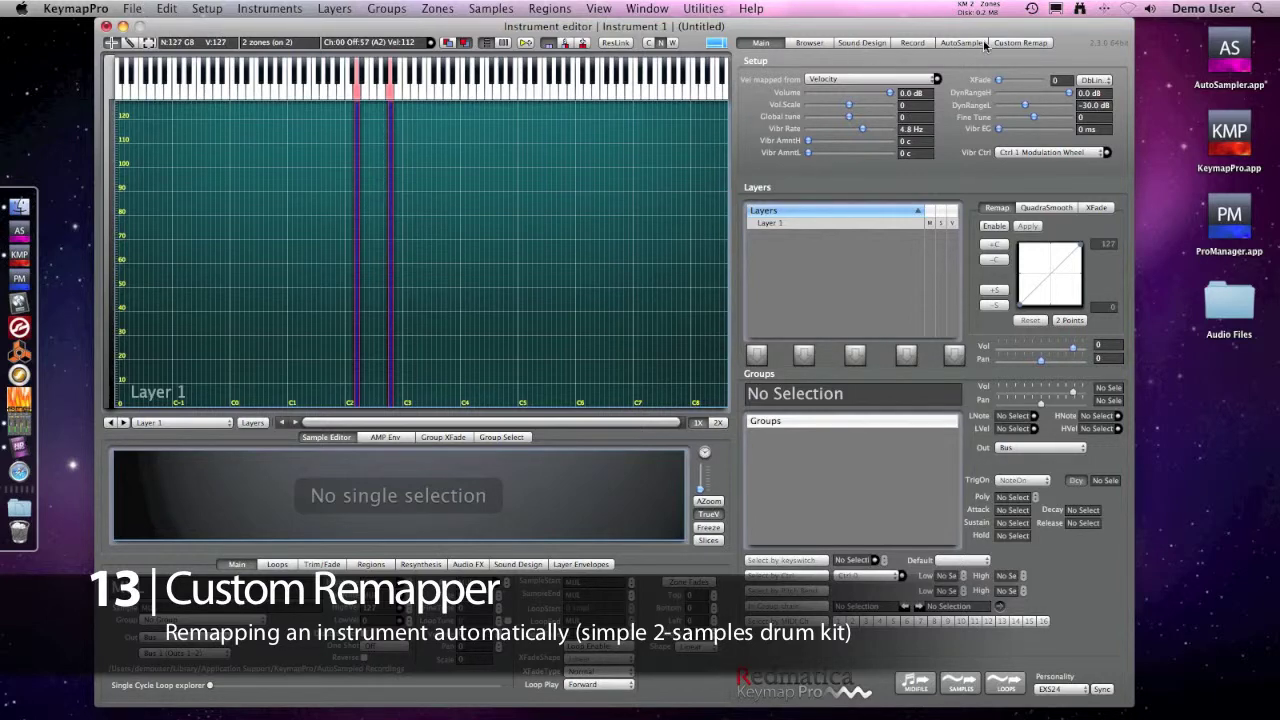
Display the Custom Remapper and name the two drum zones BD and SD
left_click(1013, 44)
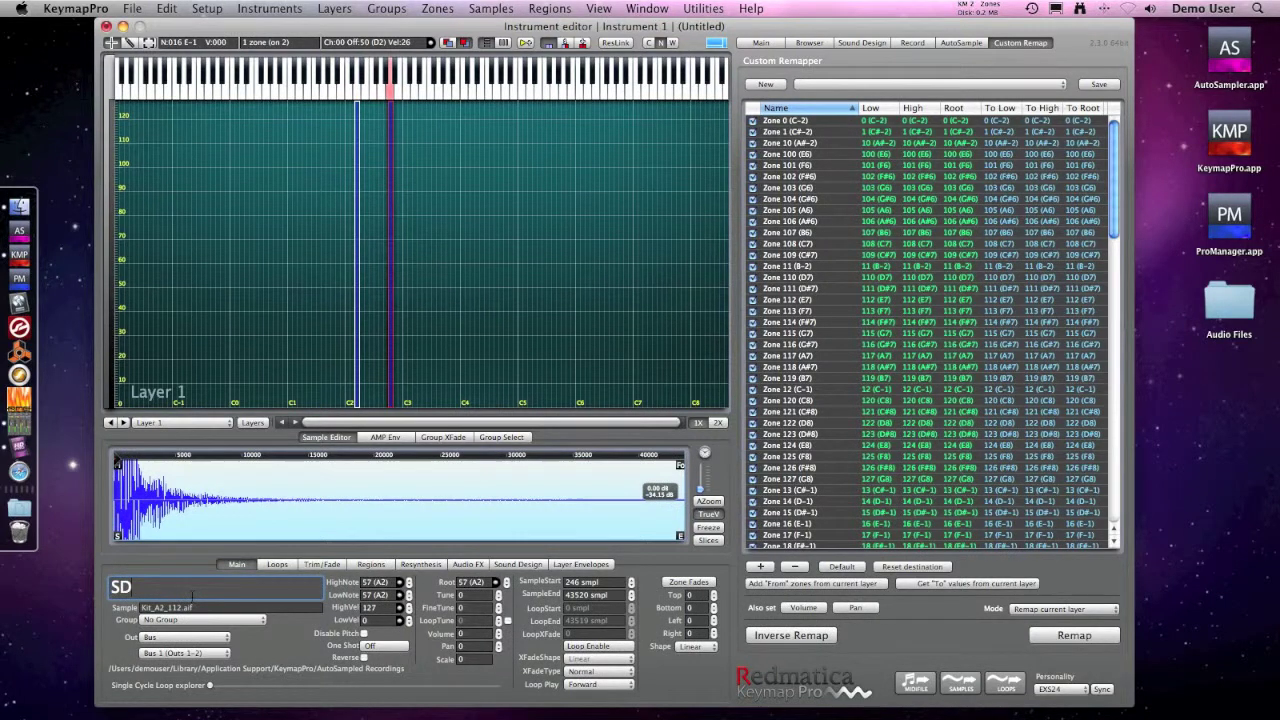
key("Tab")
Remove all default entries from the remap list and add the From zones of the current layer
left_click(922, 485)
key("super+a")
left_click(795, 567)
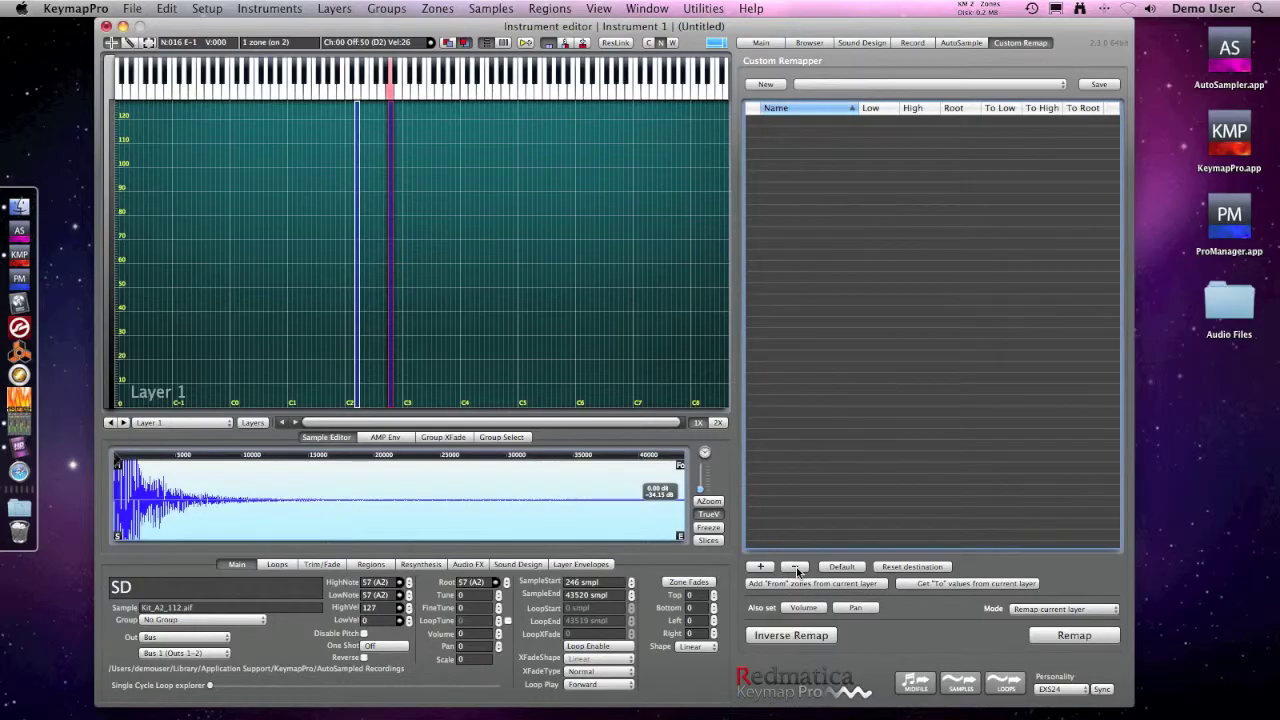
left_click(812, 584)
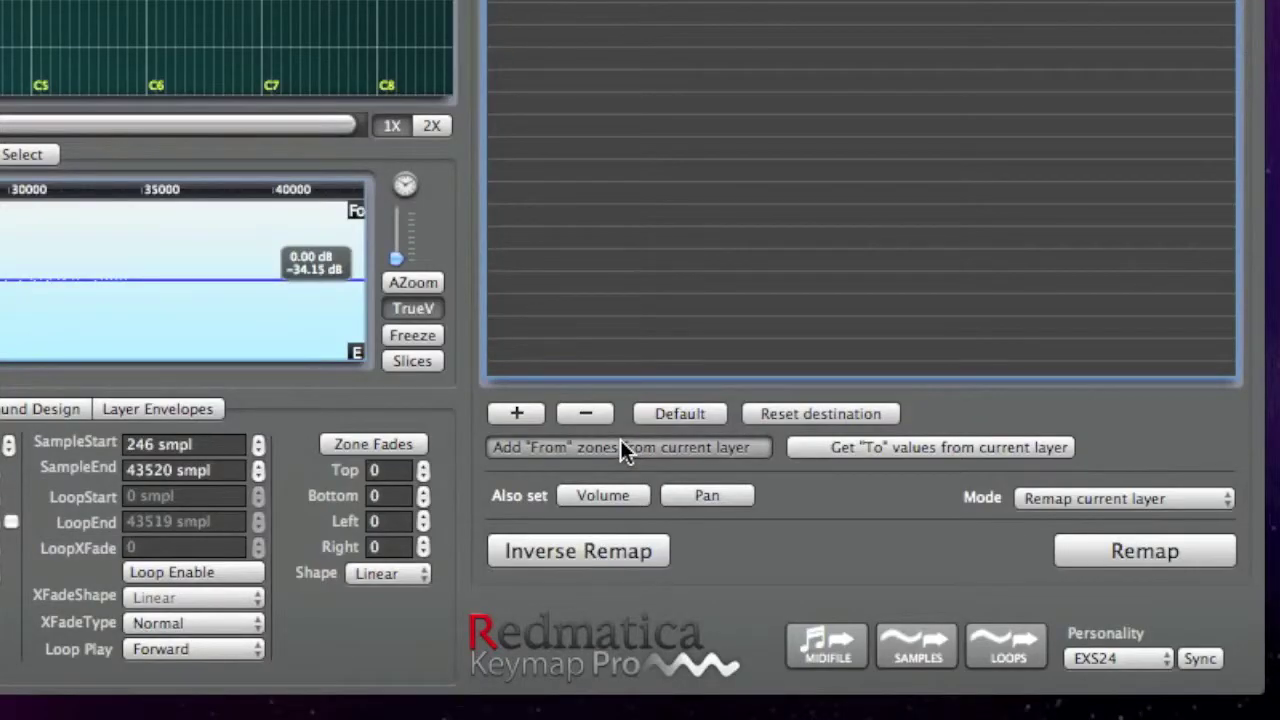
left_click(620, 440)
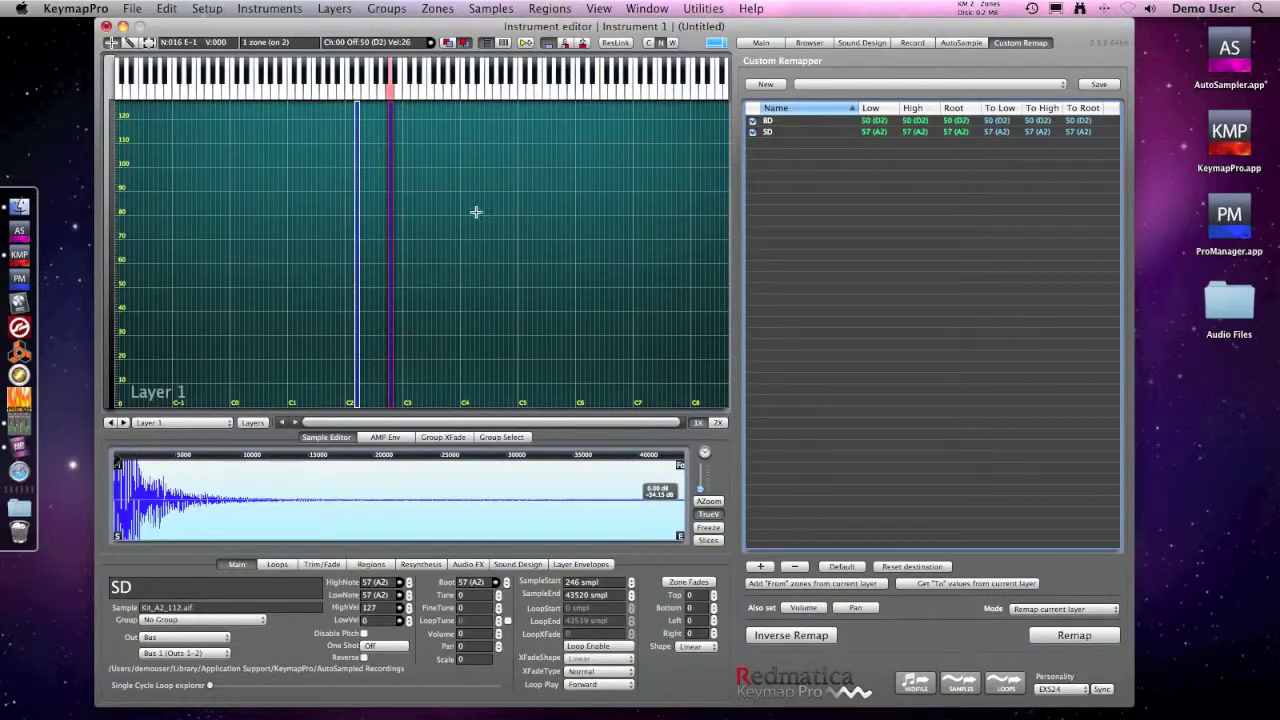
Move and widen the SD zone to D#4–D#5 with root G#4, and the BD zone to G0–D#2 with root F1
left_click(383, 221)
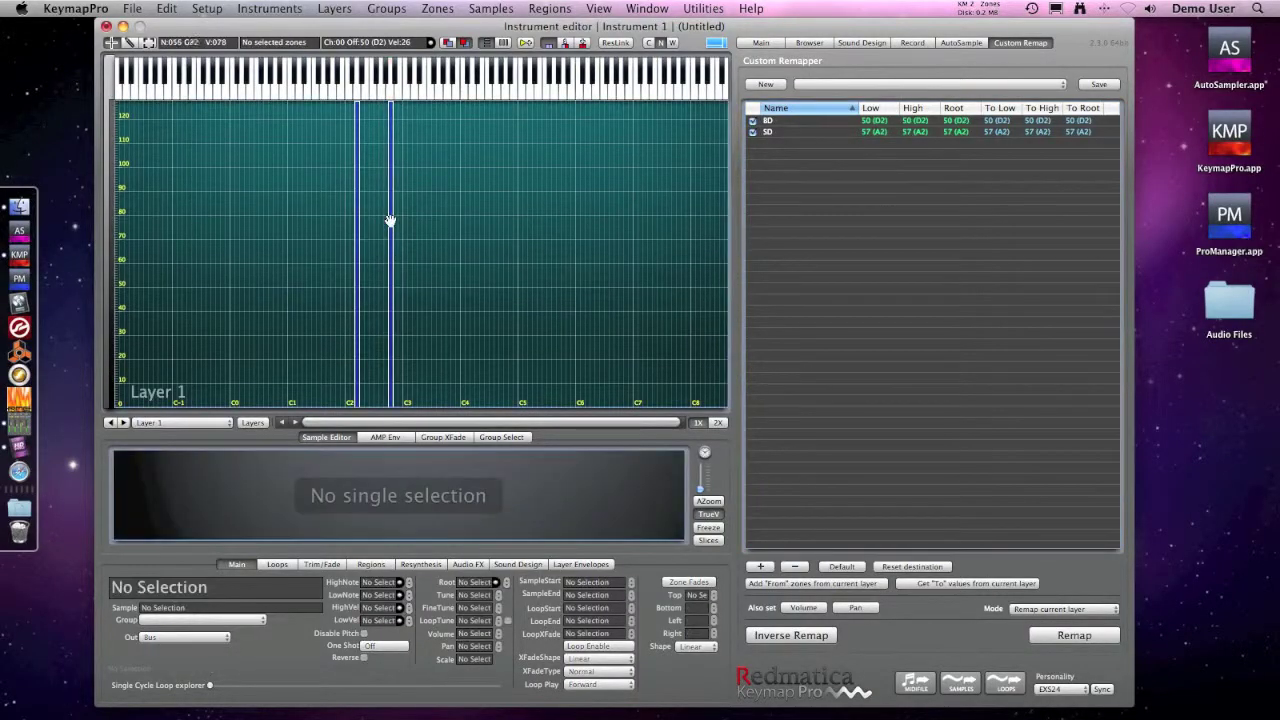
left_click(389, 221)
left_click_drag(389, 221, 500, 223)
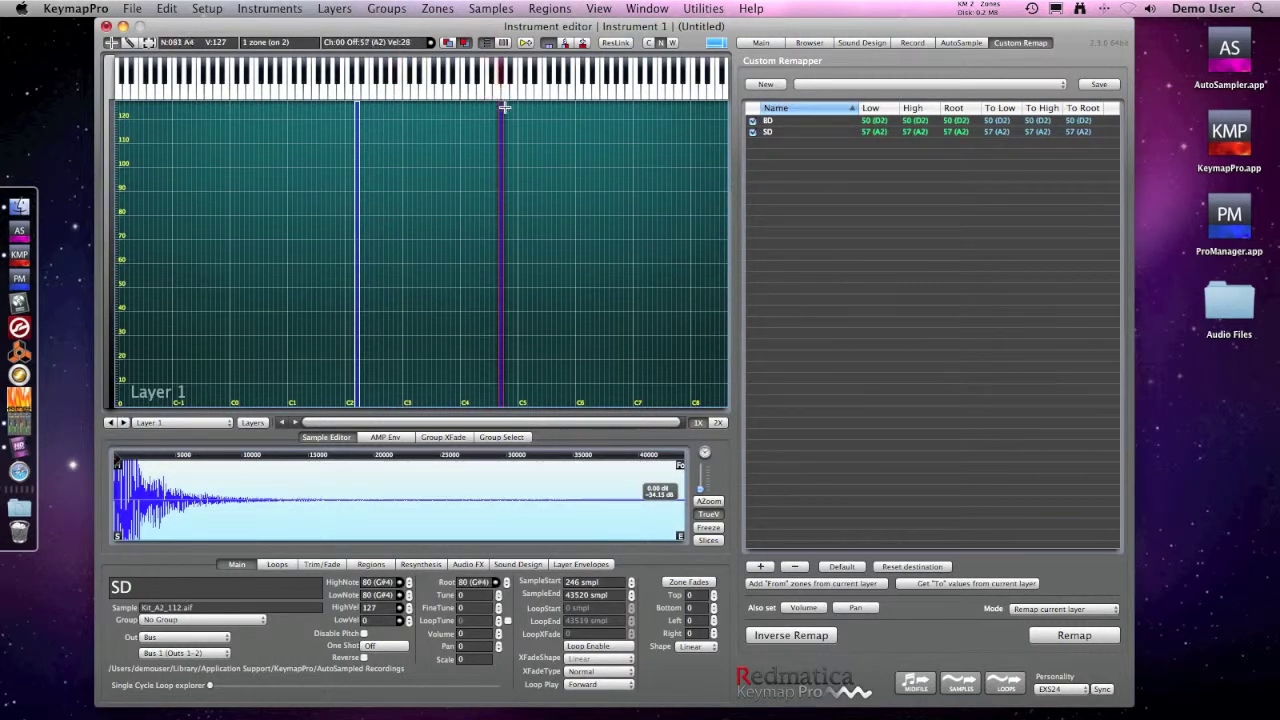
mouse_move(500, 120)
left_mouse_down()
mouse_move(534, 122)
mouse_move(477, 128)
left_mouse_up()
left_click_drag(357, 172, 264, 172)
Get the To values for BD and SD from the current layer and test them with Inverse Remap and Remap
left_click_drag(810, 124, 812, 132)
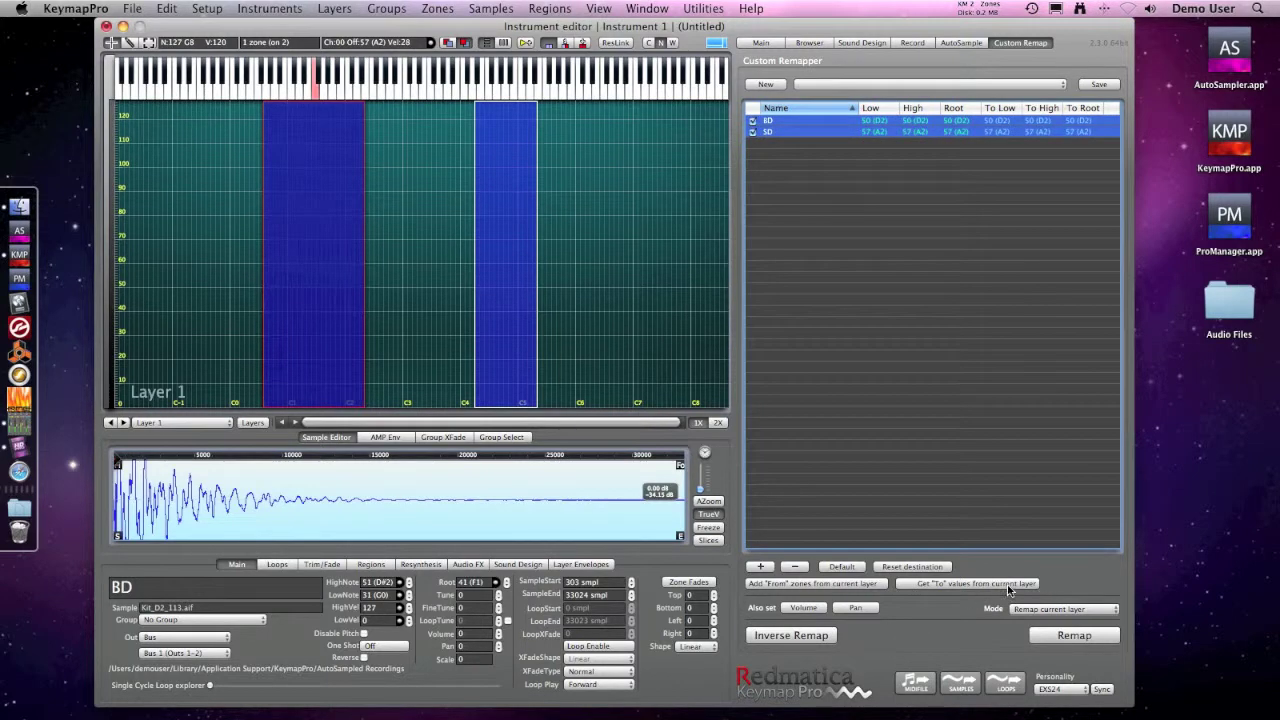
left_click(1008, 588)
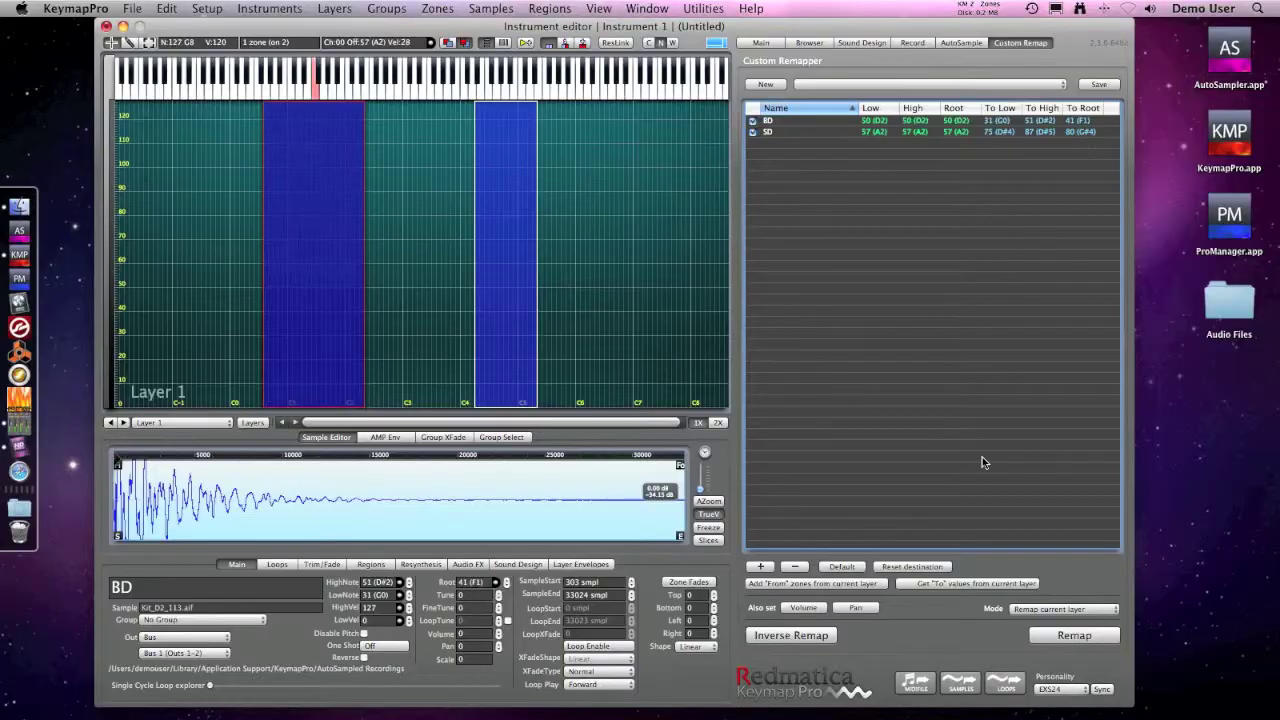
left_click(820, 637)
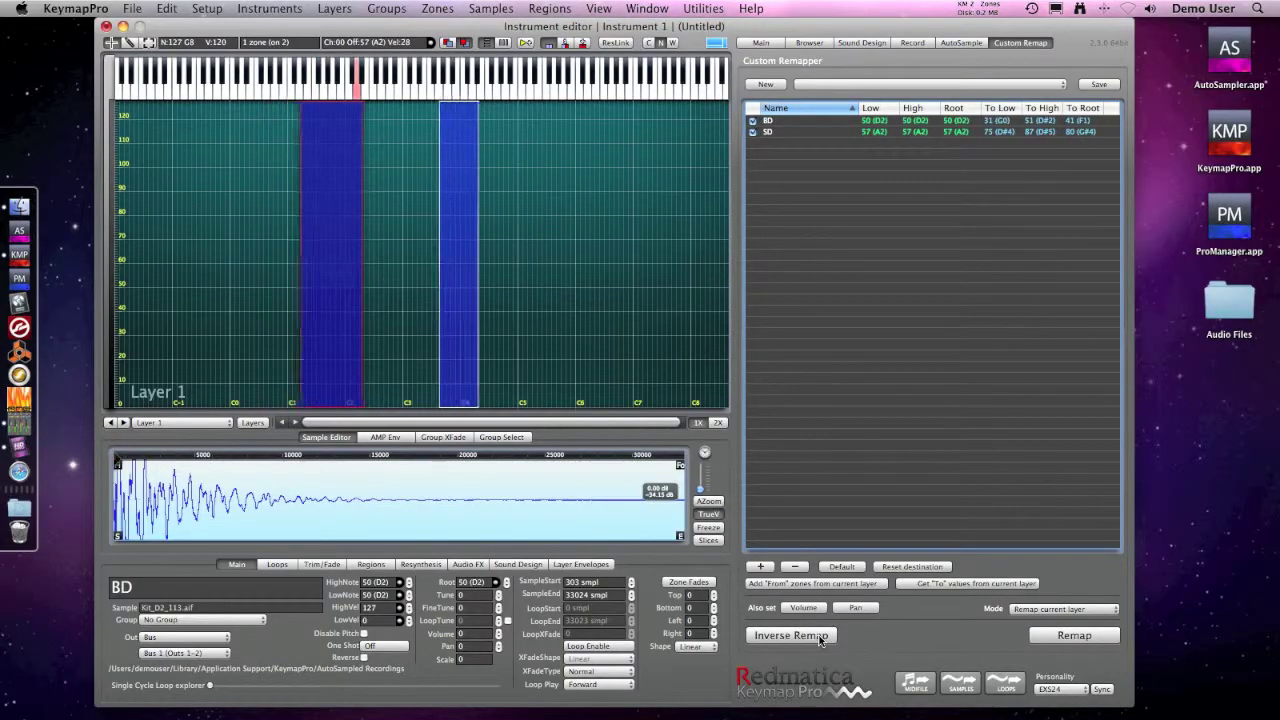
left_click(1065, 635)
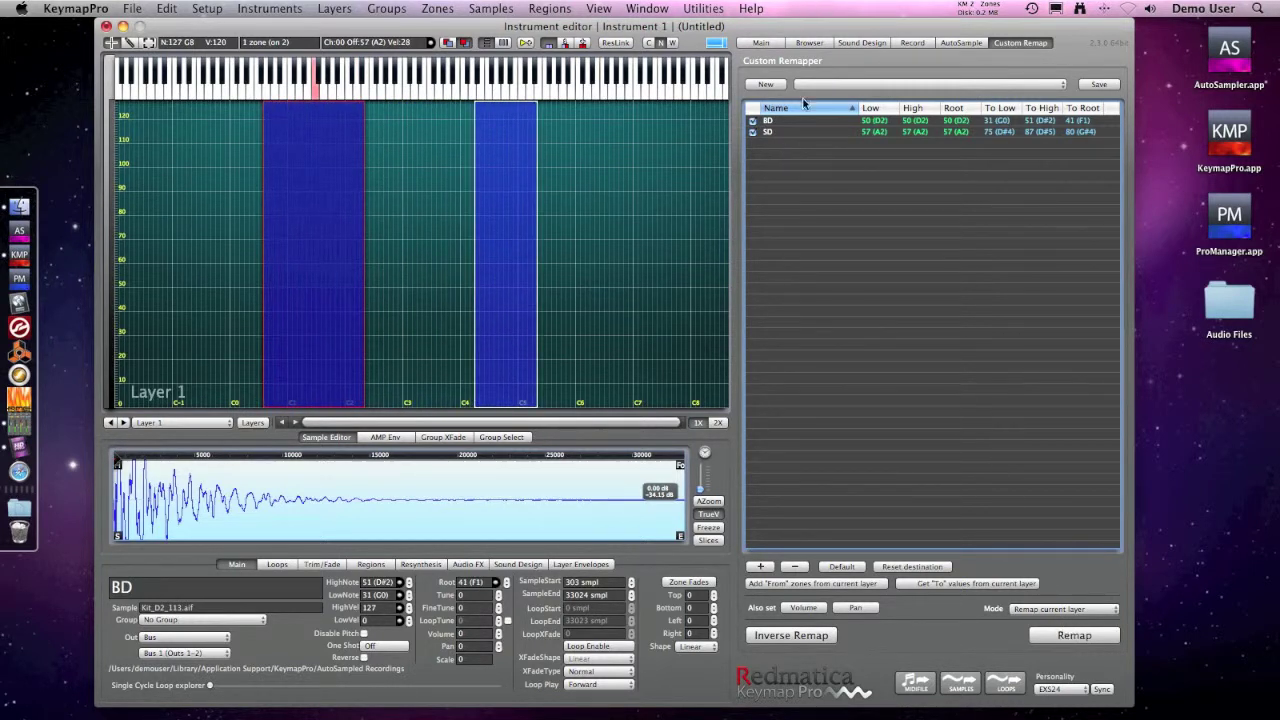
Save the custom remapping as a preset named "Remap set 1"
left_click(1099, 86)
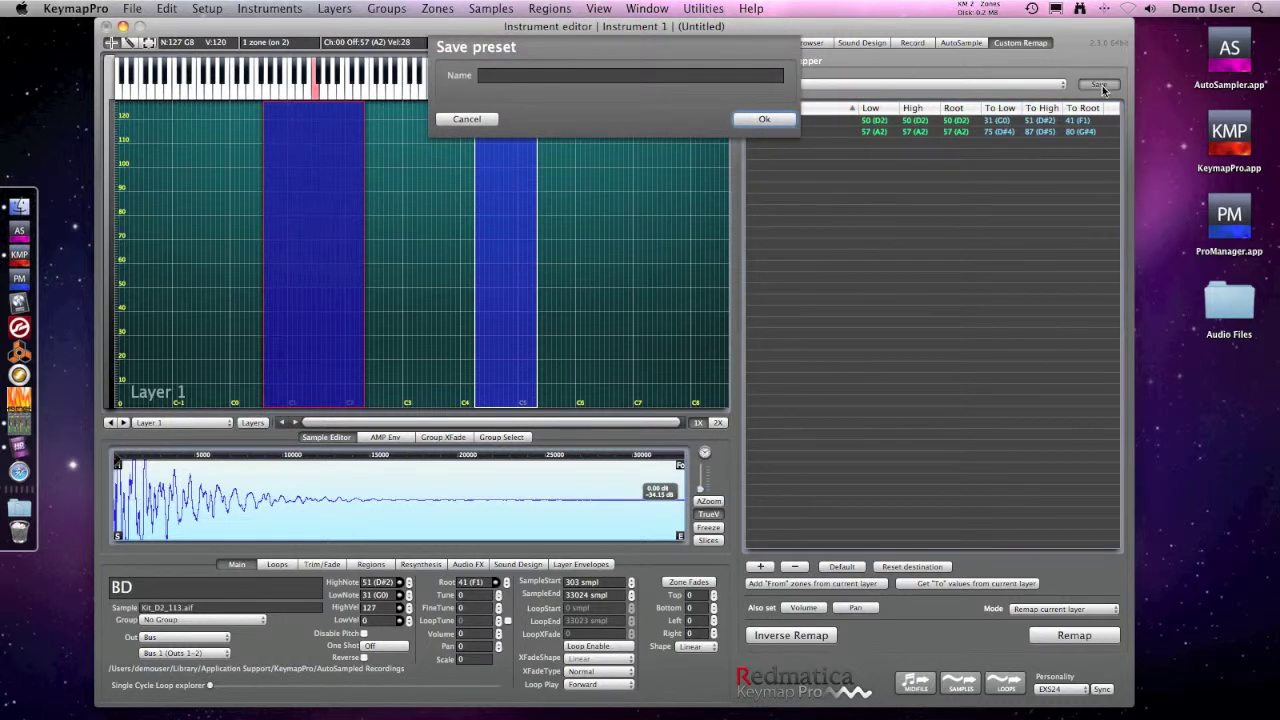
left_click(713, 74)
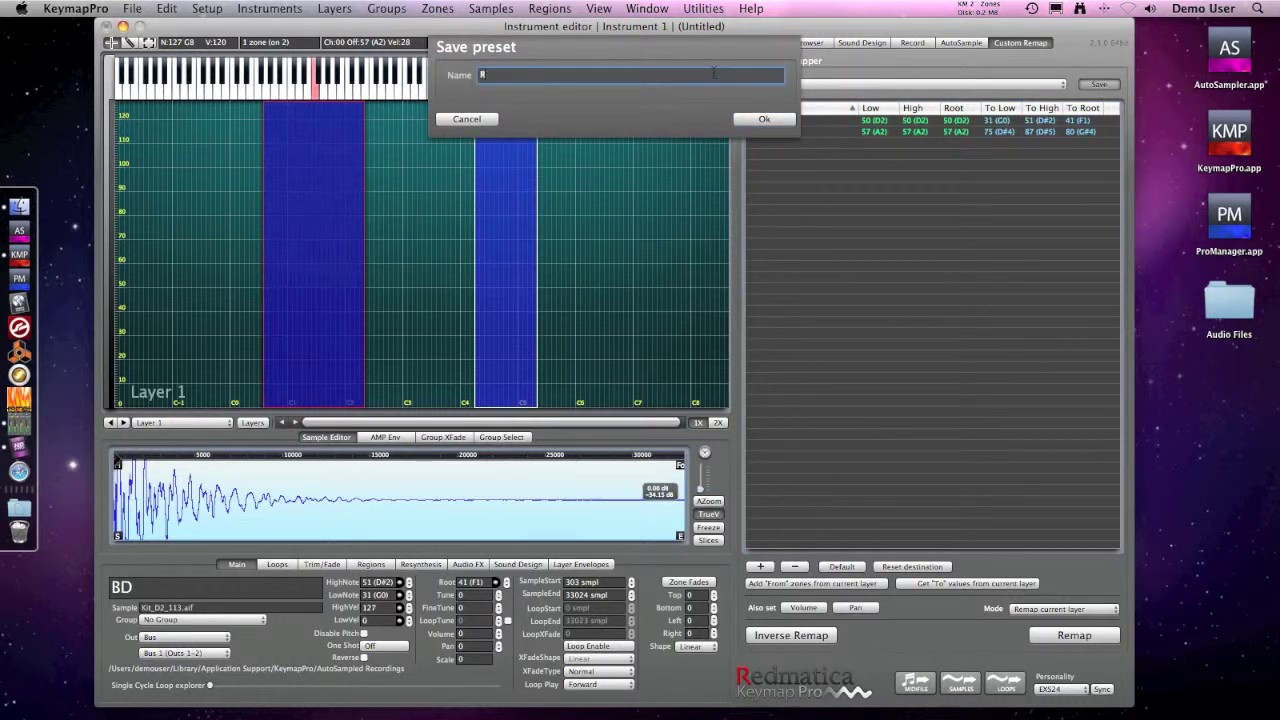
type("Remap set 1")
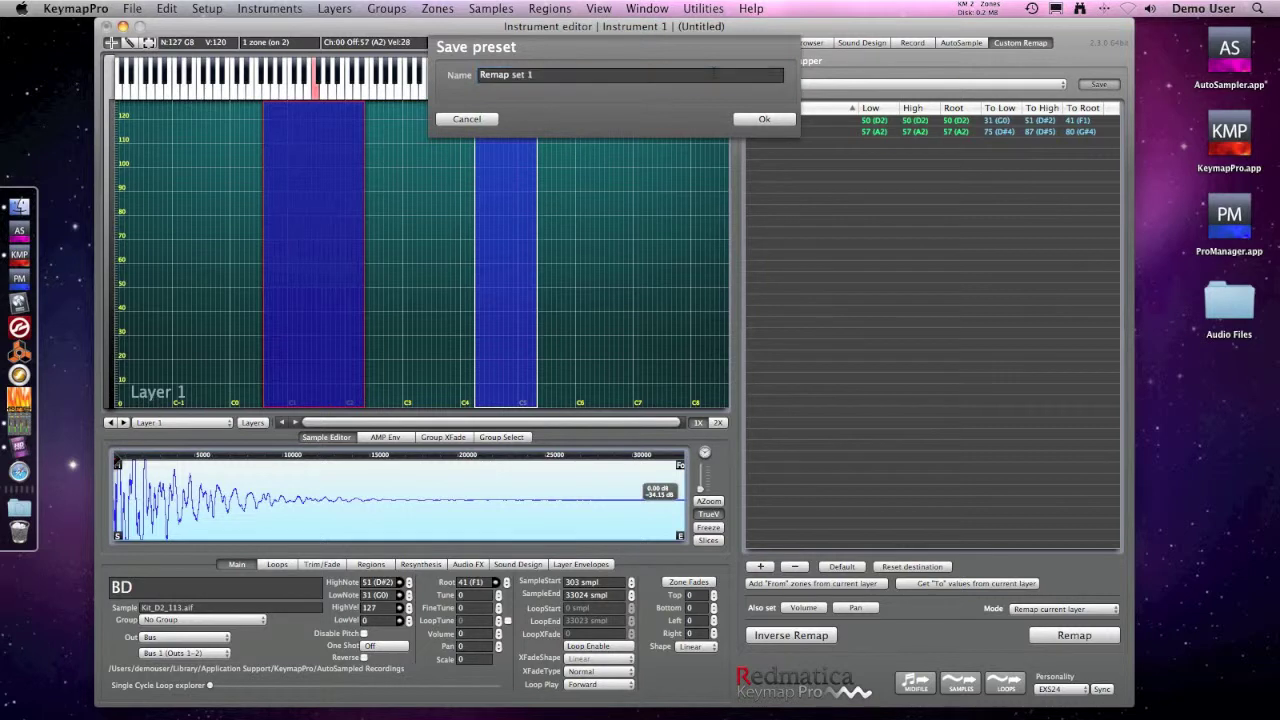
key("Return")
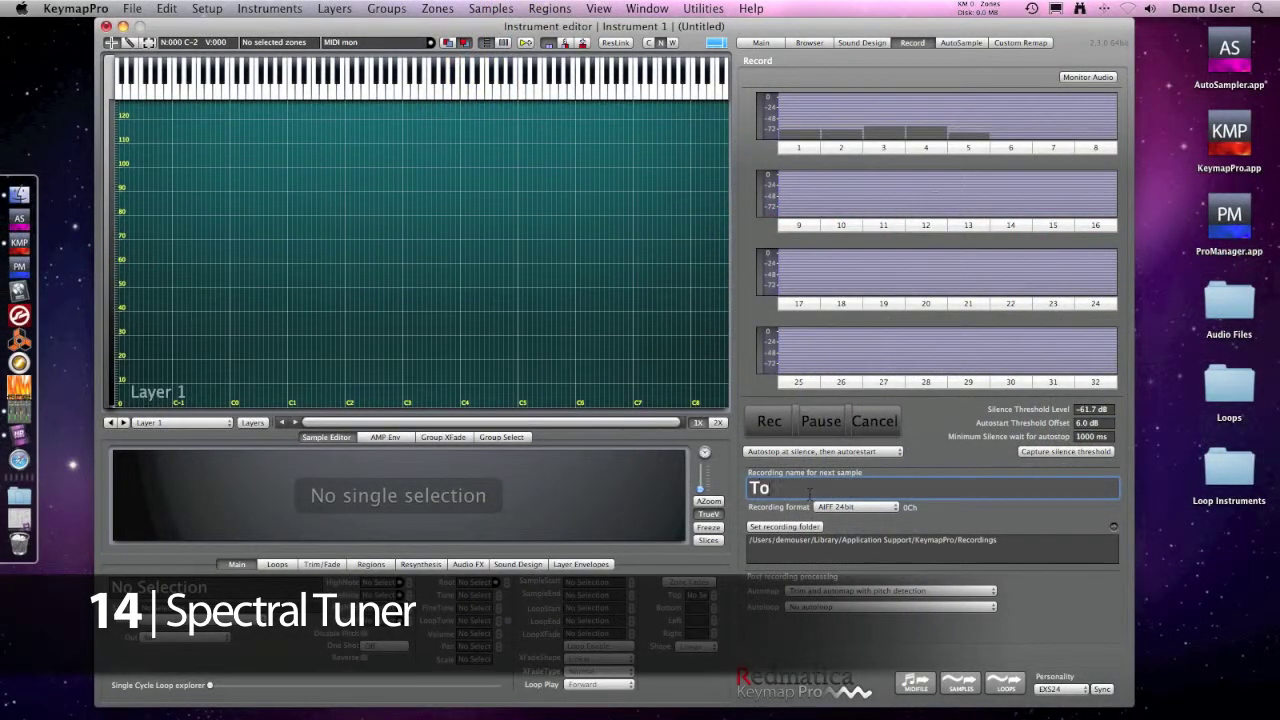
Name the next recording ToyFlute and capture the silence threshold with input channel 1 enabled
type("yFlute")
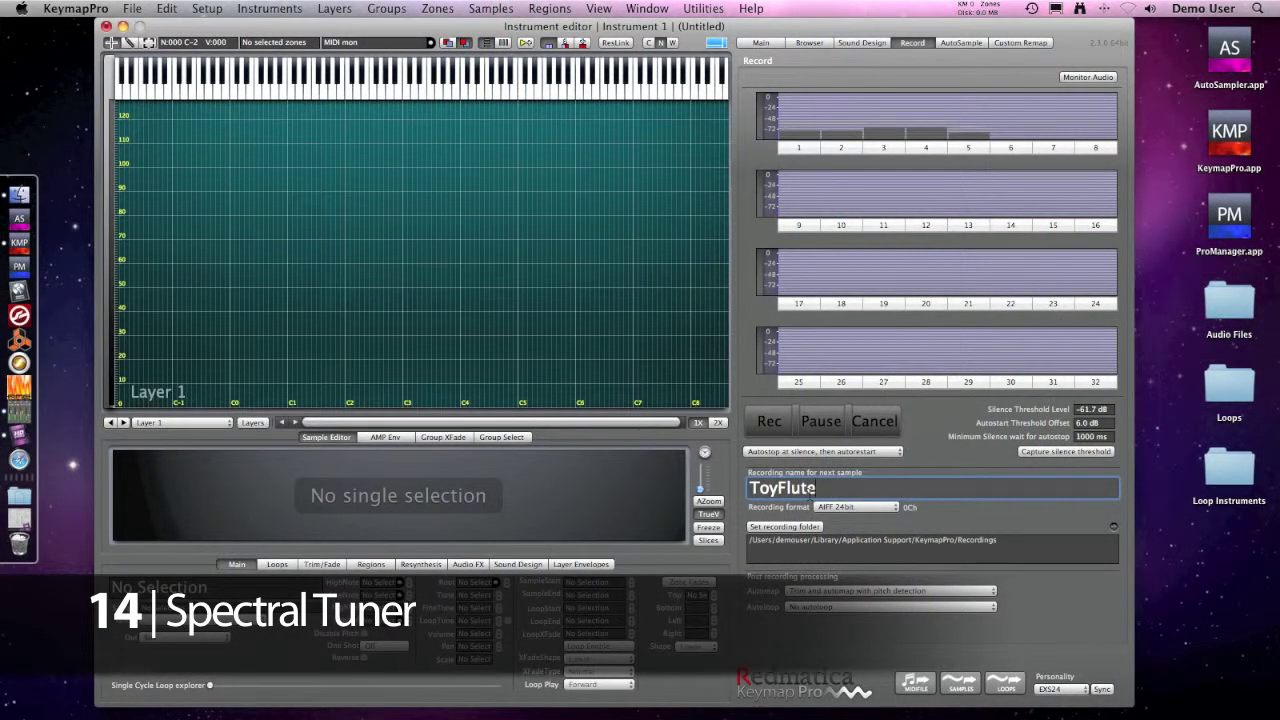
double_click(812, 488)
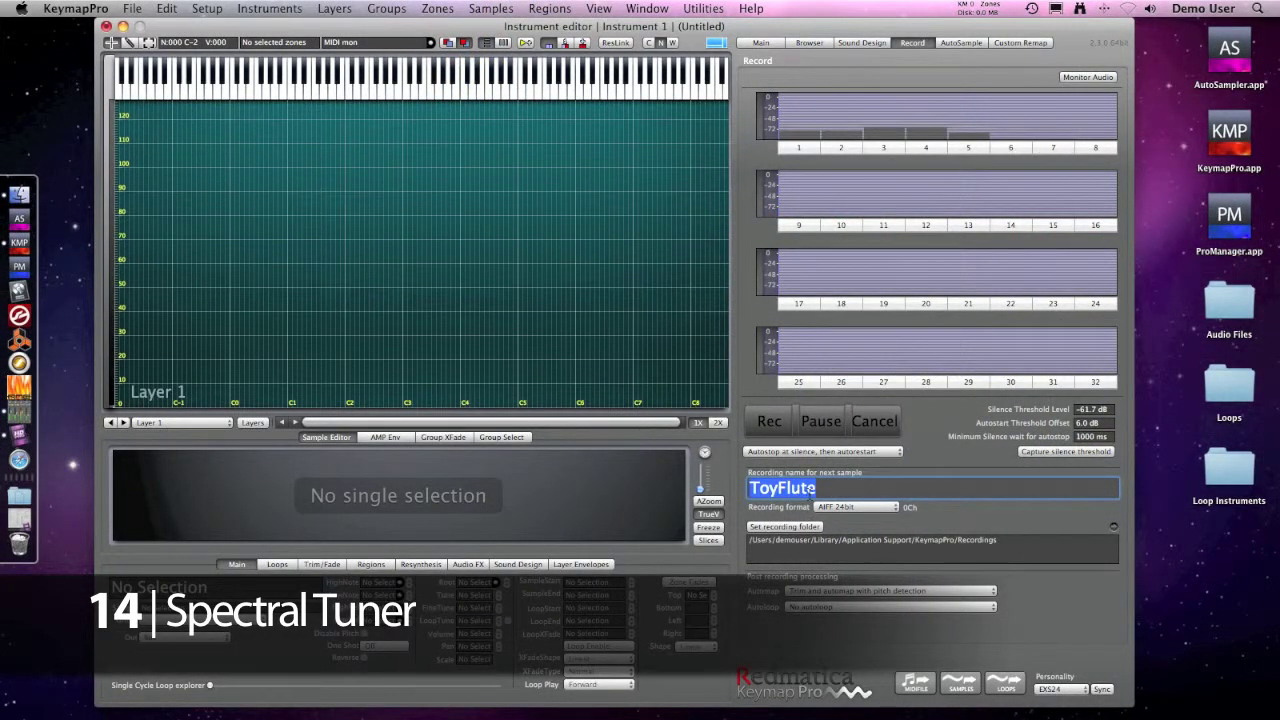
left_click(1084, 451)
left_click(792, 149)
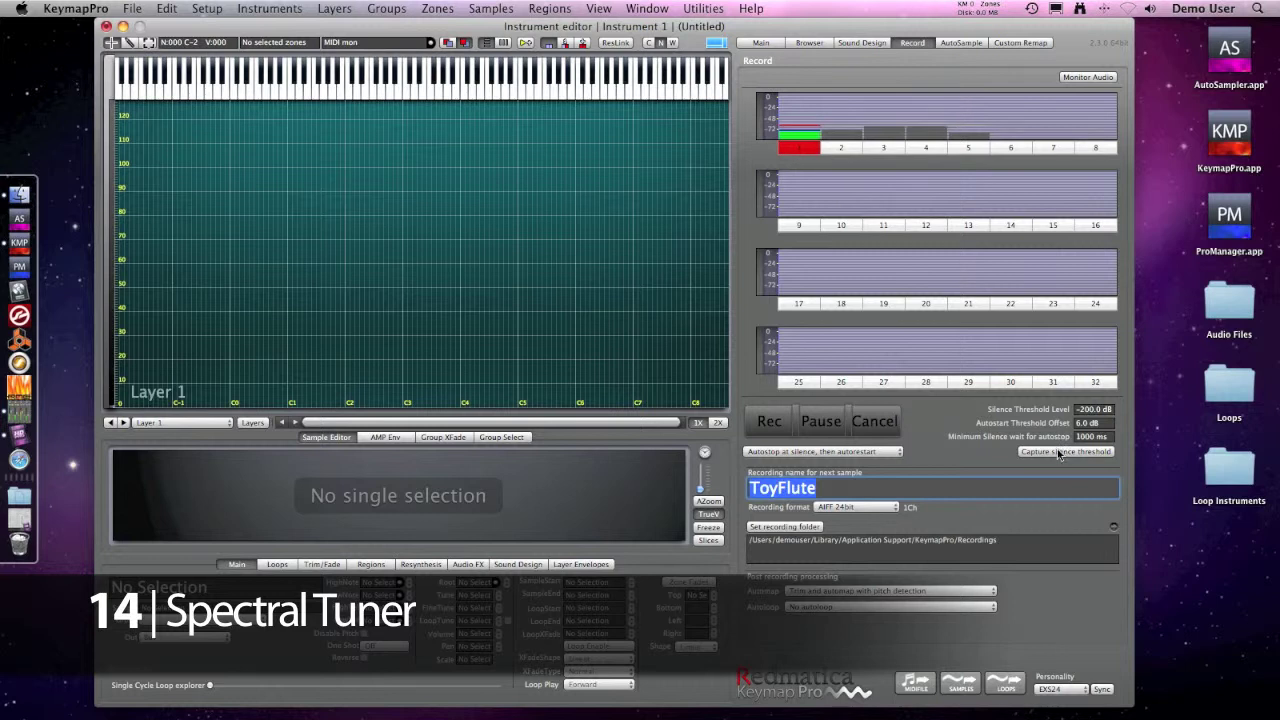
left_click(1059, 452)
Record the toy flute notes from channel 1 until stopped, and delete the lowest recorded zone
left_click(780, 421)
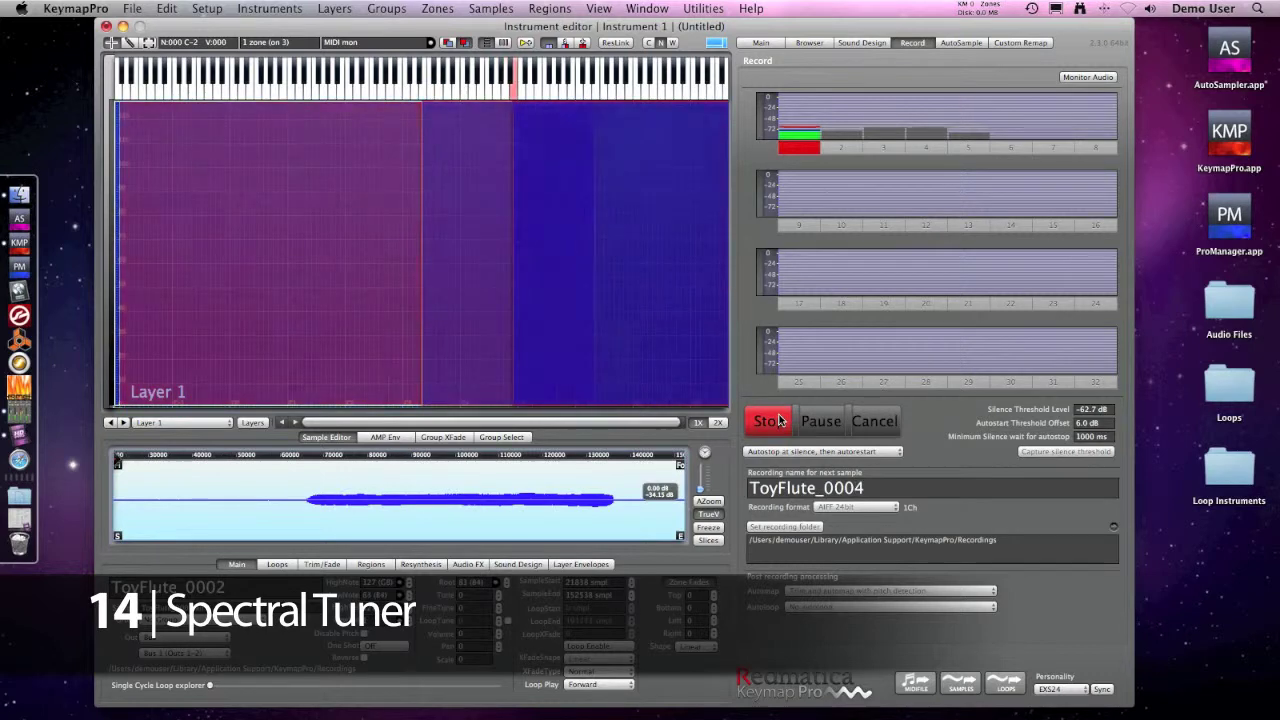
left_click(780, 420)
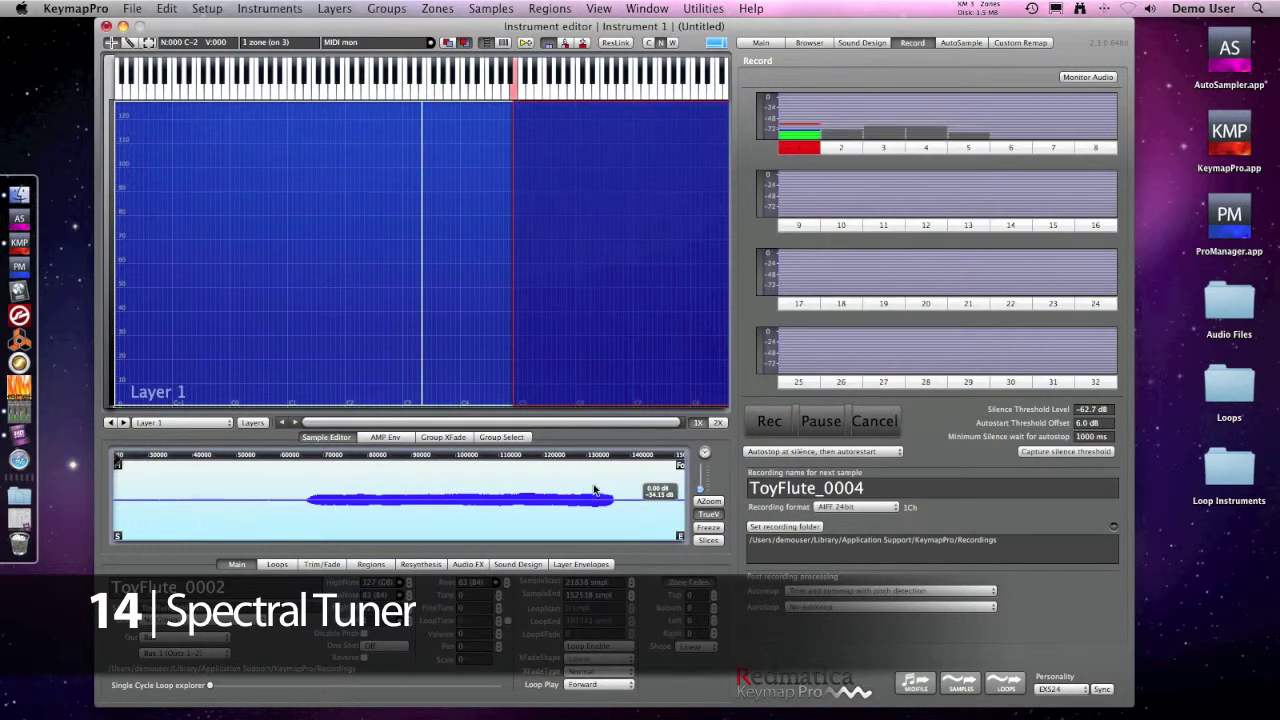
left_click(361, 276)
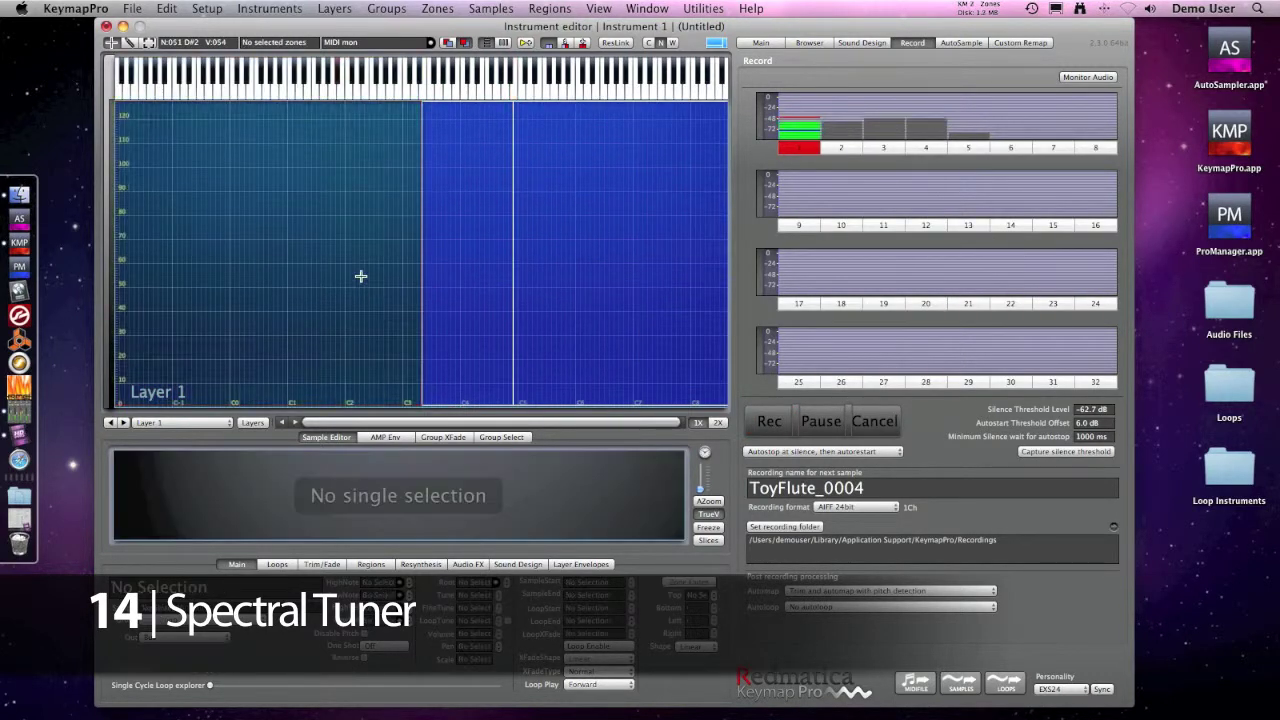
Automap the two remaining ToyFlute zones using pitch analysis root notes
left_click_drag(361, 276, 600, 277)
right_click(534, 240)
mouse_move(591, 533)
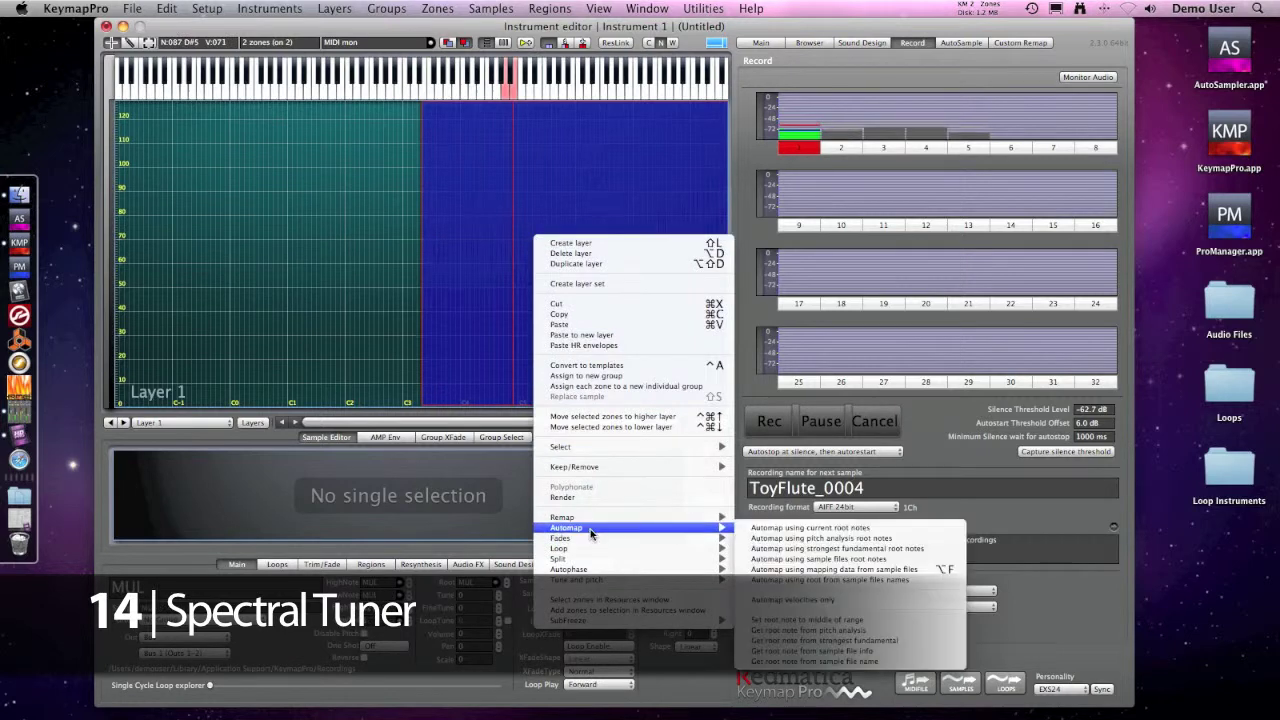
left_click(820, 538)
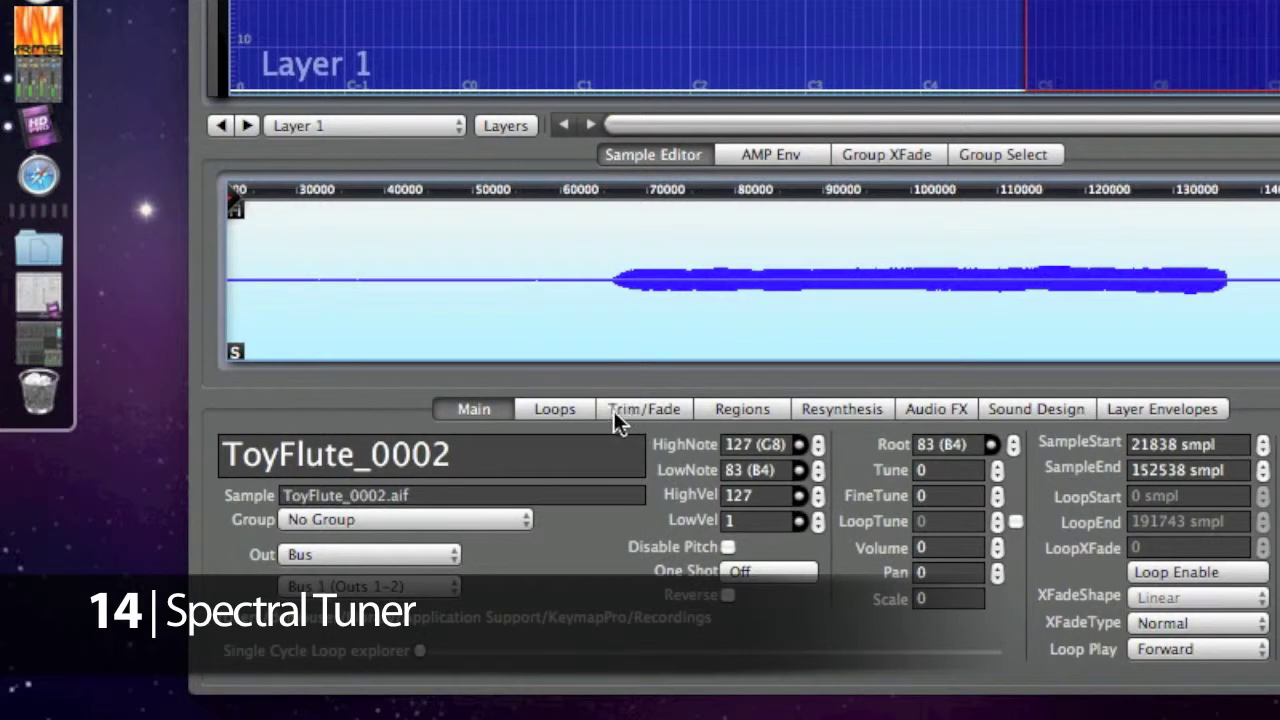
Trim the silent attack of the ToyFlute samples with the attack trim level
left_click(630, 410)
left_click(351, 528)
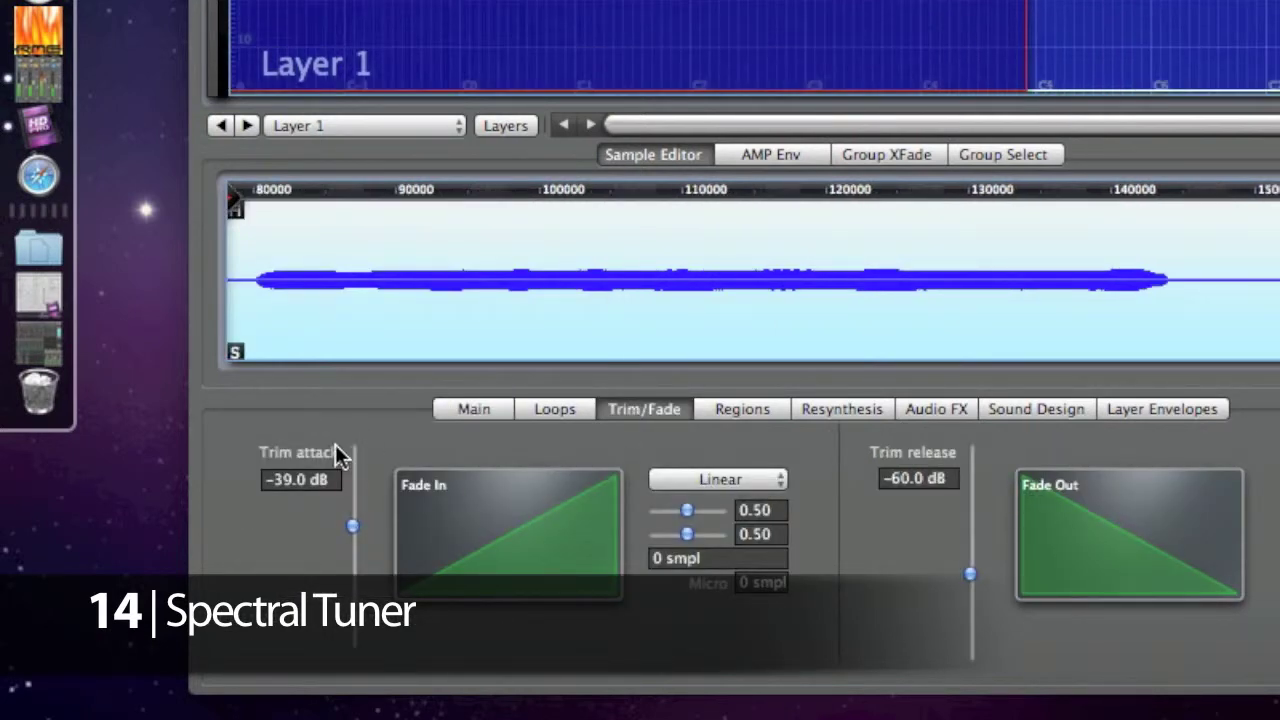
left_click(350, 500)
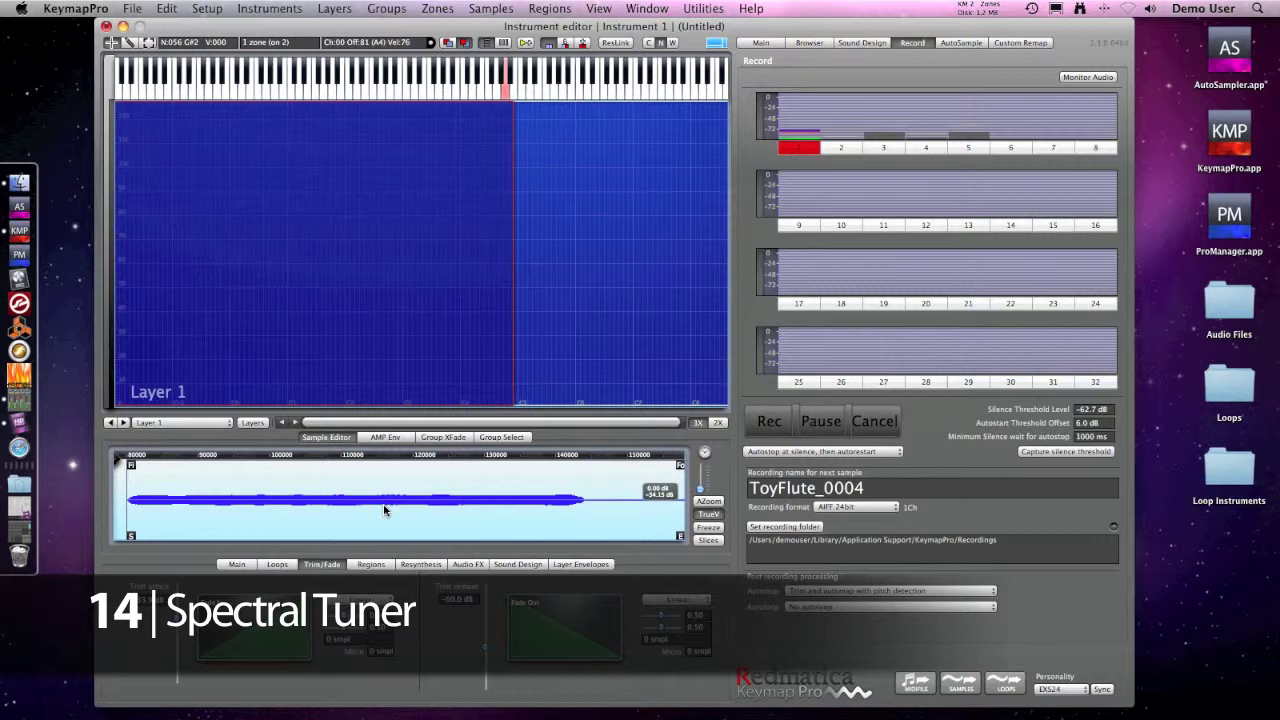
Open both ToyFlute zones in the Spectral Tuner and select ToyFlute_0001 for spectral analysis
key("super+a")
right_click(524, 179)
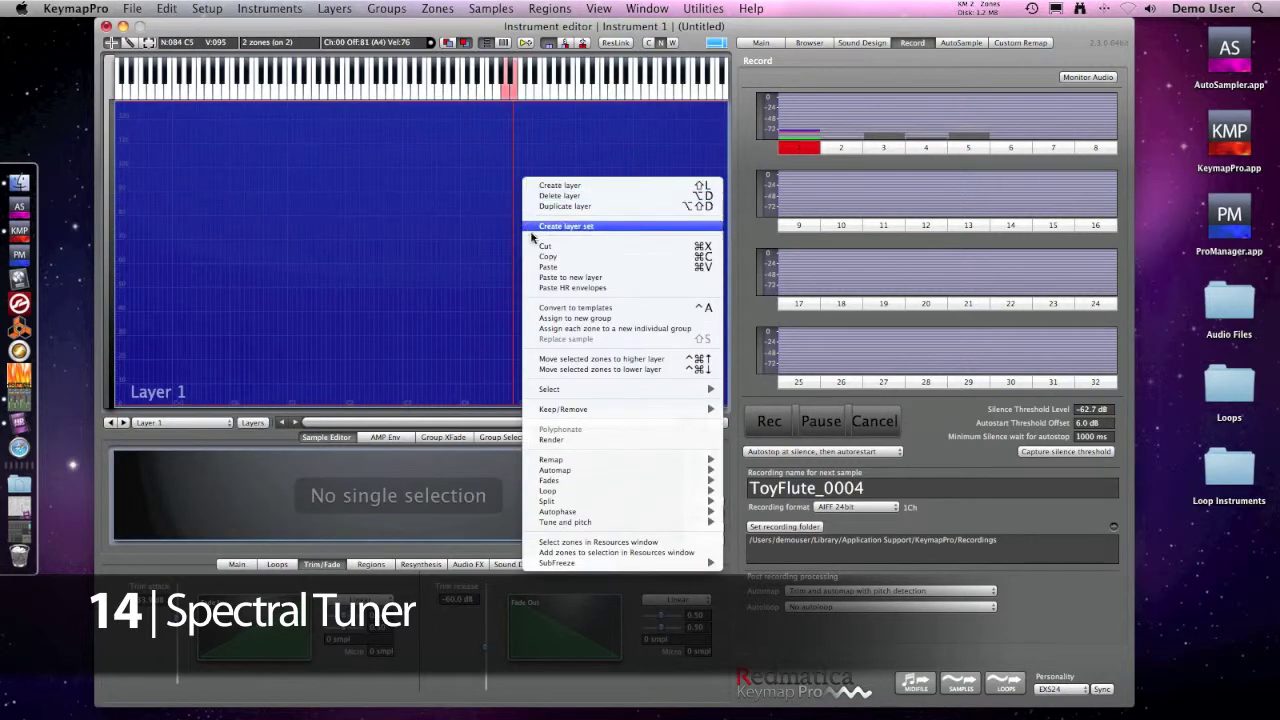
mouse_move(554, 522)
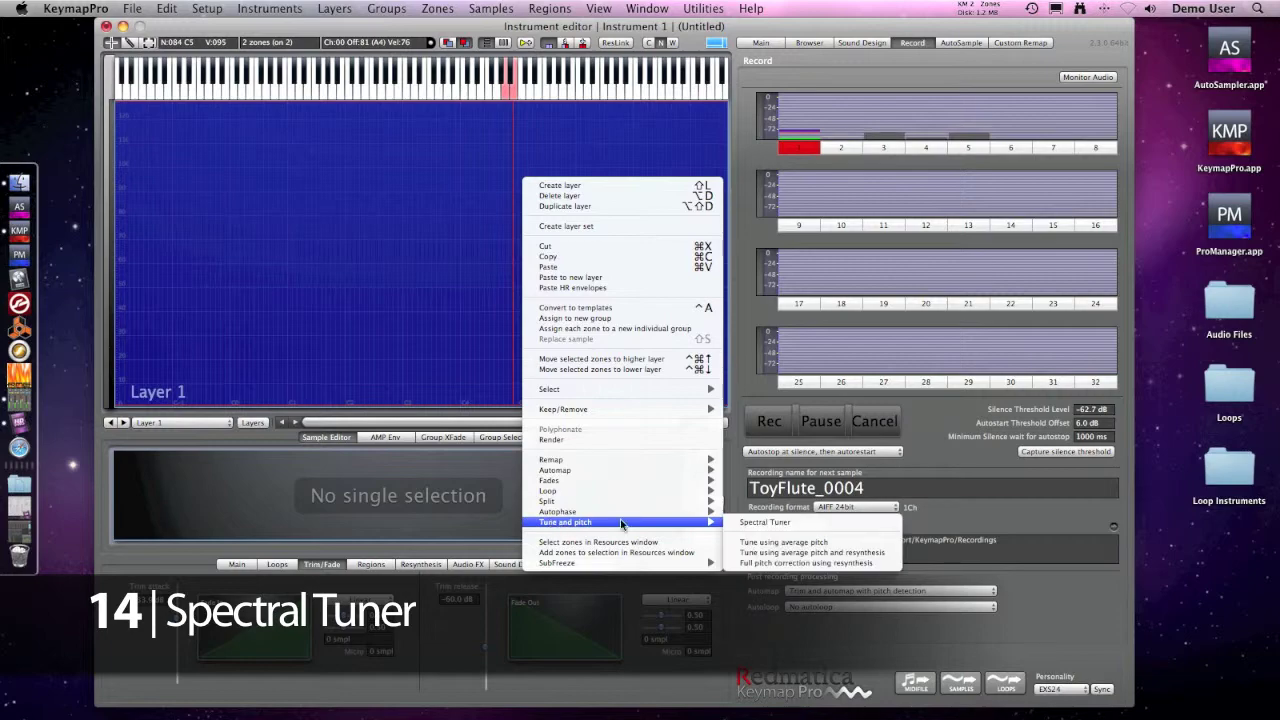
left_click(752, 524)
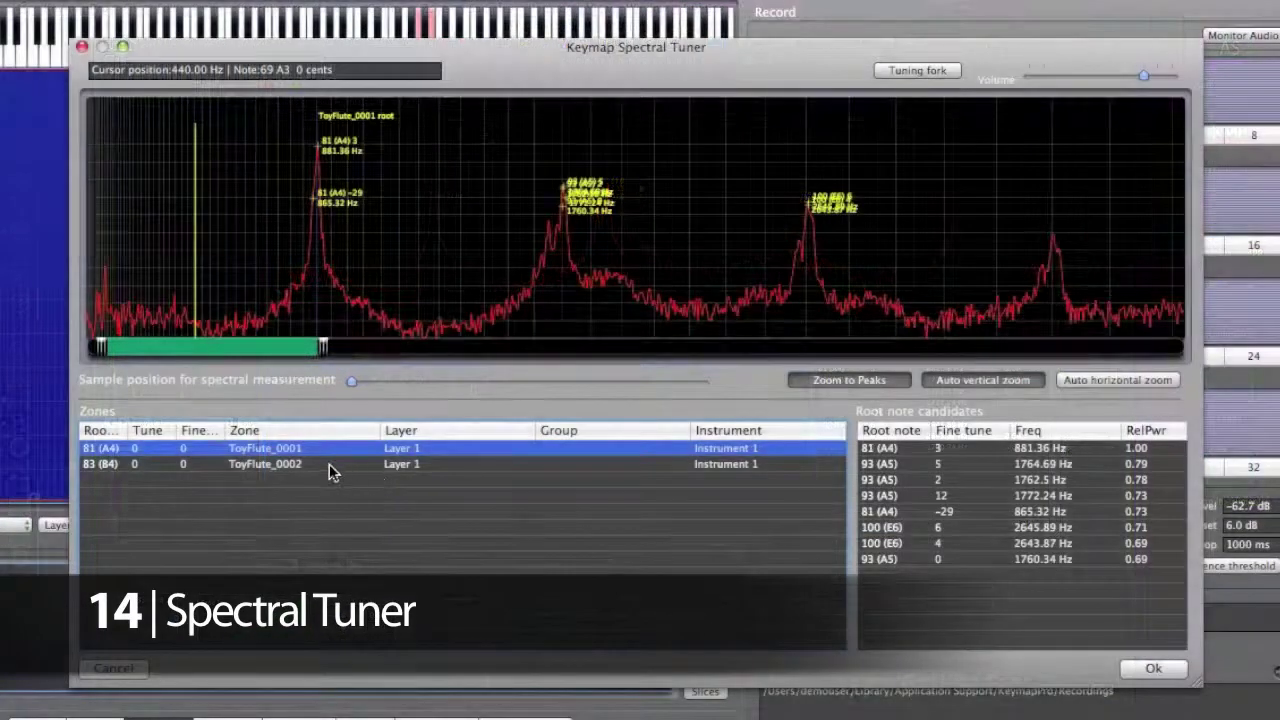
left_click(330, 465)
left_click(310, 450)
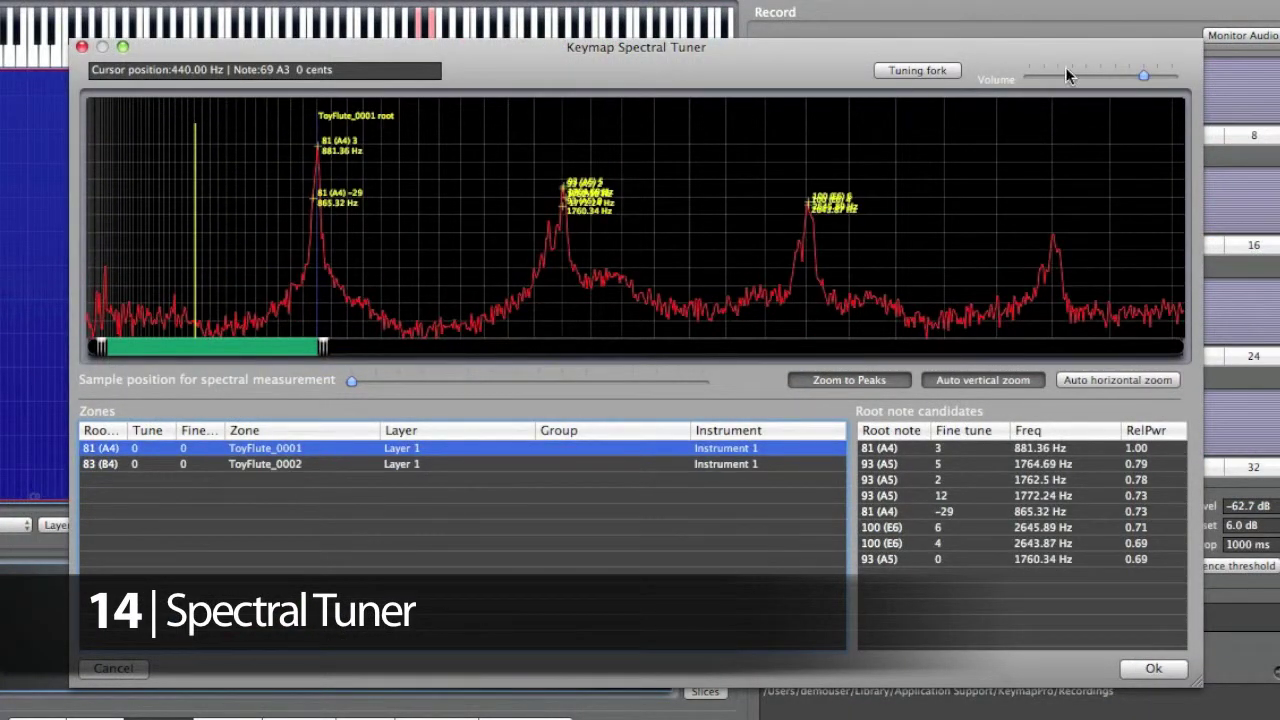
Turn on the tuning fork at a lower volume and apply the 881.36 Hz A4 root note candidate to ToyFlute_0001
left_click_drag(1141, 76, 1121, 76)
left_click(937, 70)
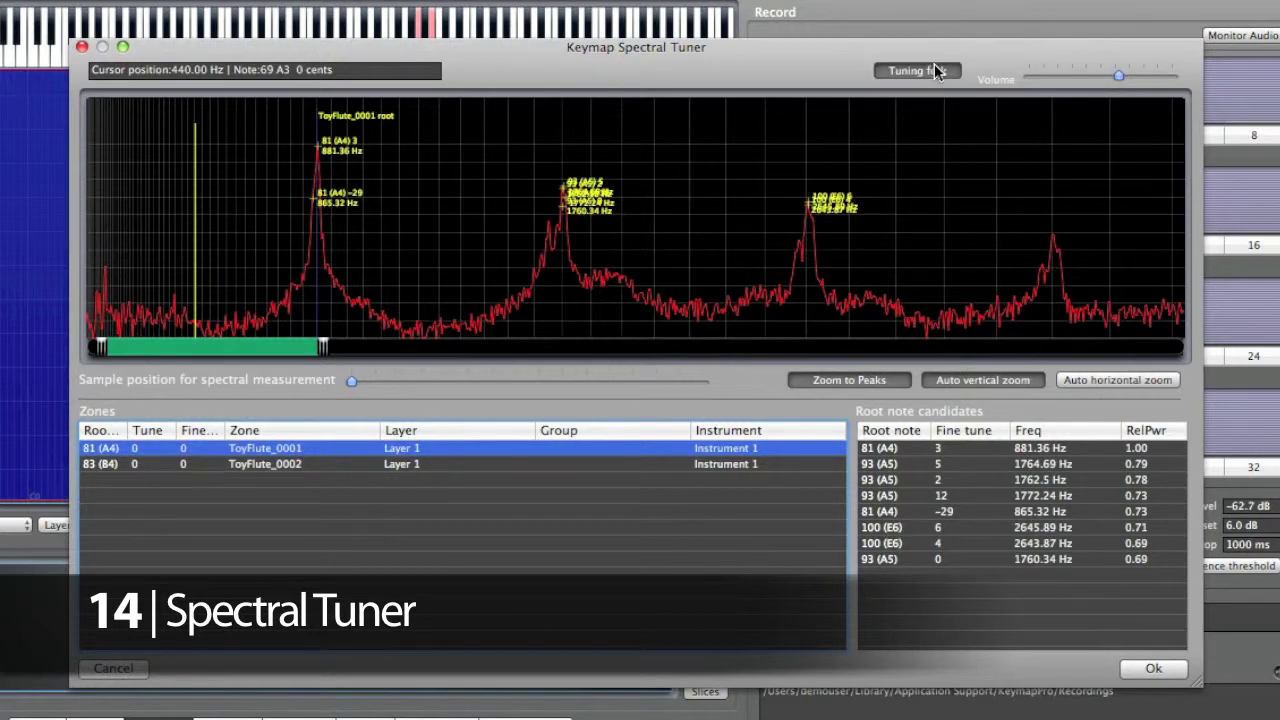
left_click(918, 450)
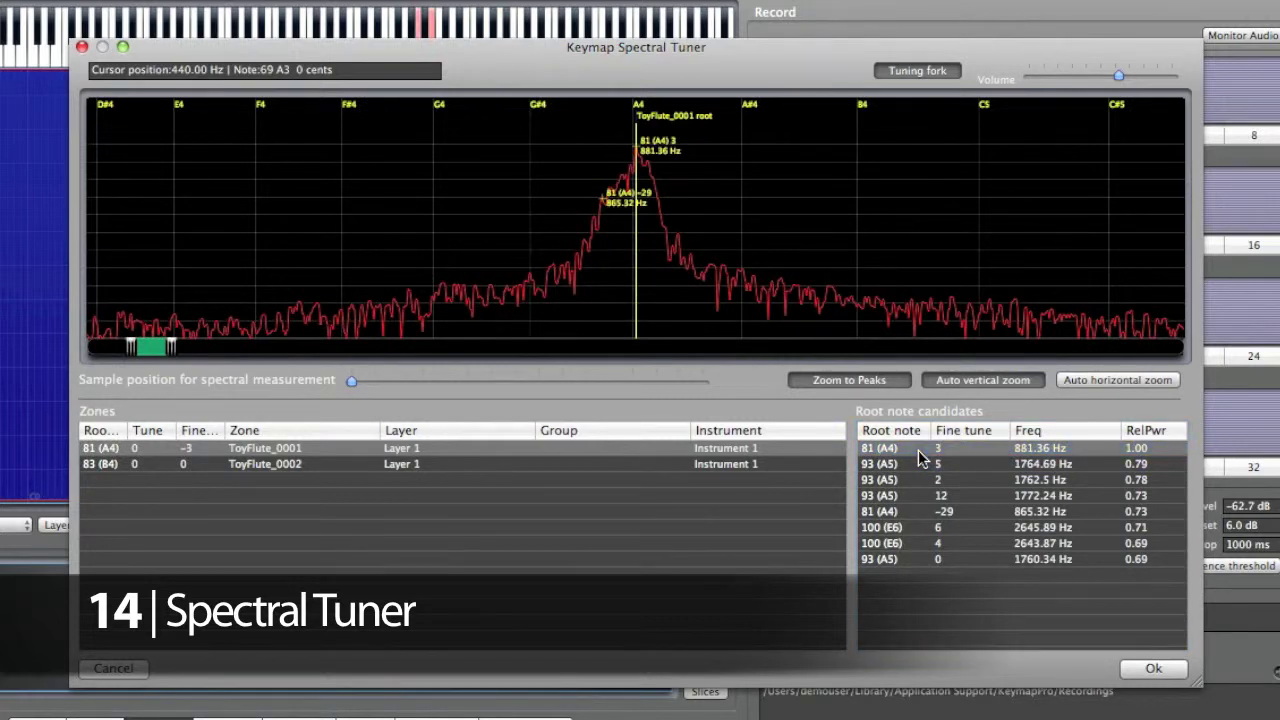
Apply the 1000.99 Hz B4 root note candidate to ToyFlute_0002 and accept the Spectral Tuner results
left_click(724, 463)
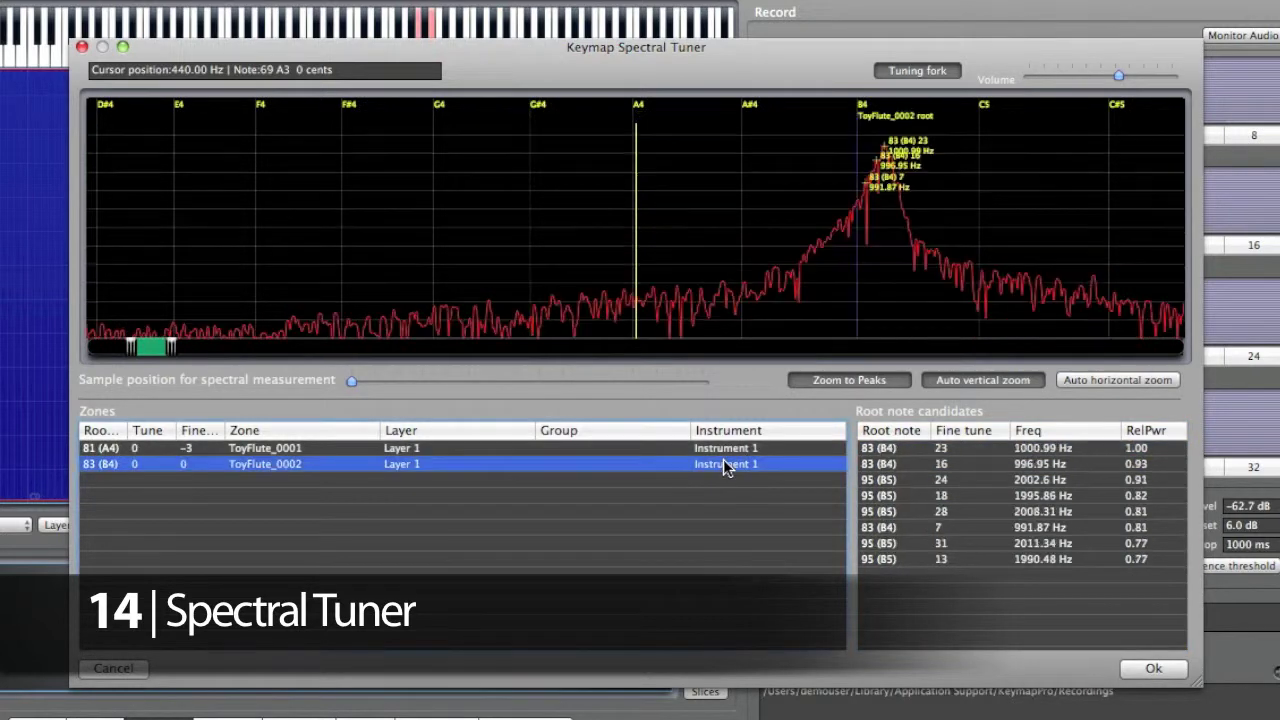
left_click(920, 447)
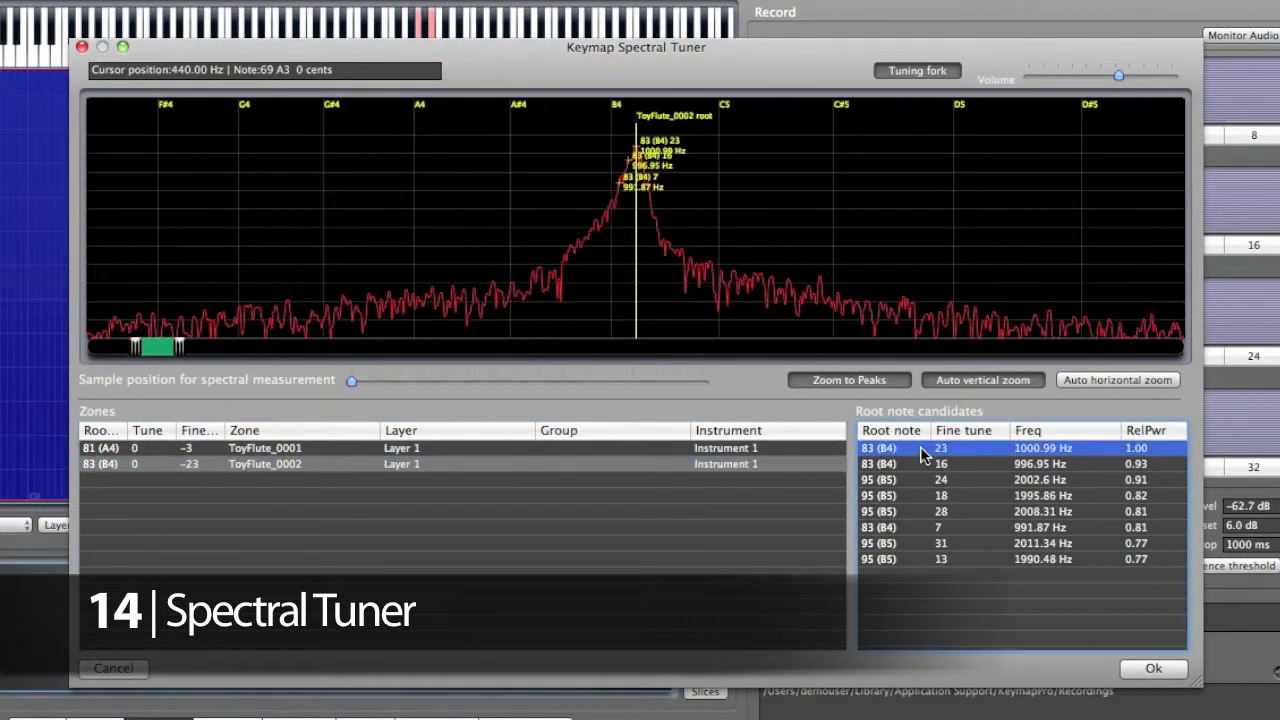
left_click(1179, 674)
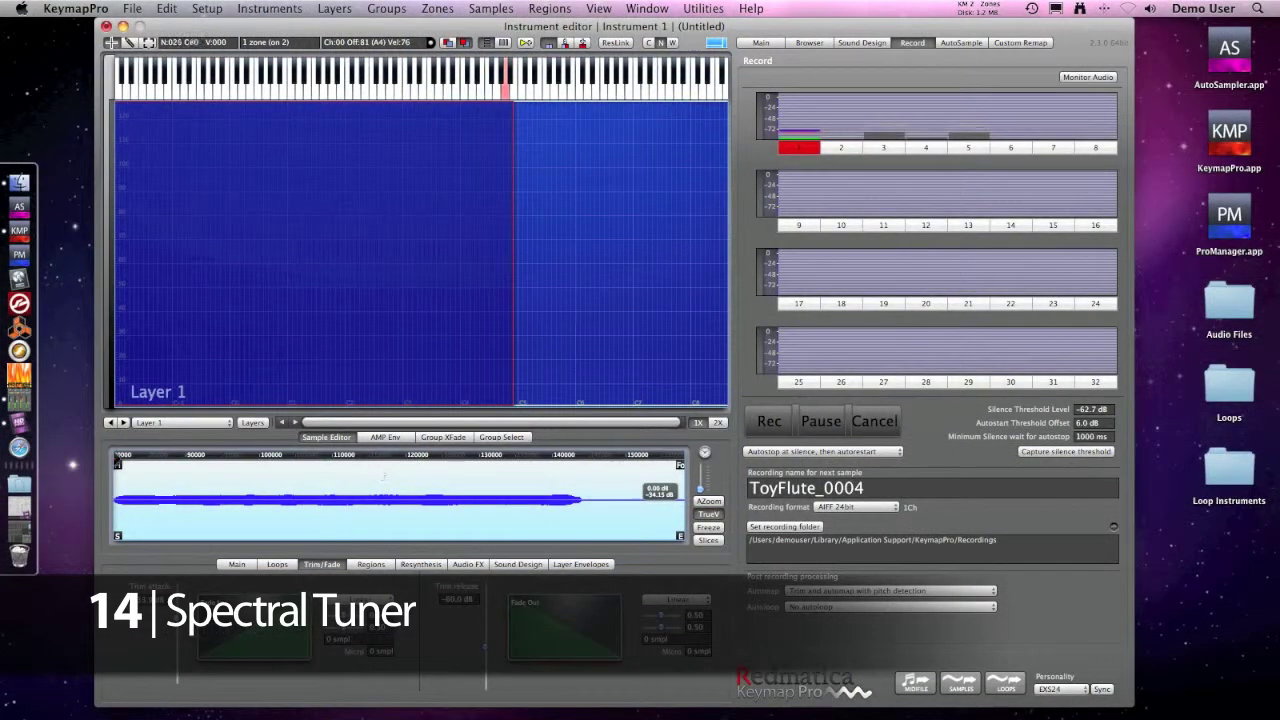
Check the main parameters of both ToyFlute zones and audition the tuned notes around the zone boundary on the keyboard
left_click(237, 564)
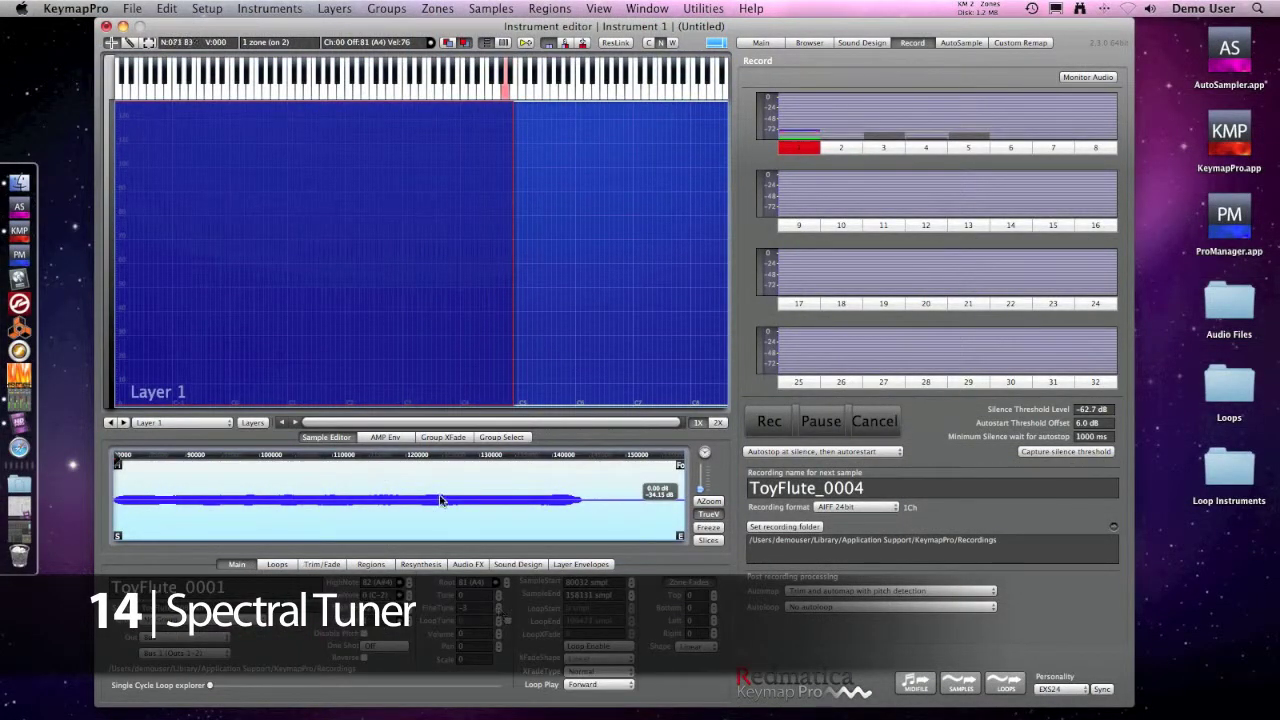
left_click(566, 382)
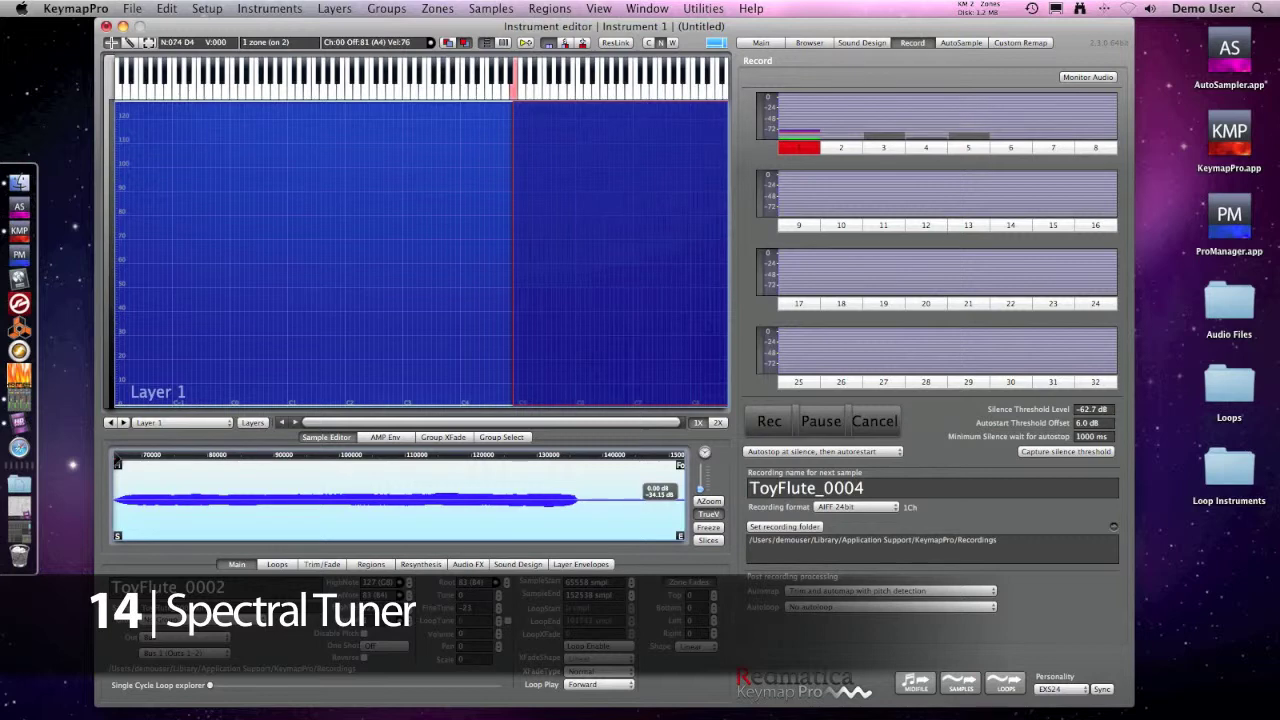
left_click(500, 75)
left_click(522, 72)
left_click(515, 72)
left_click(508, 72)
left_click(498, 72)
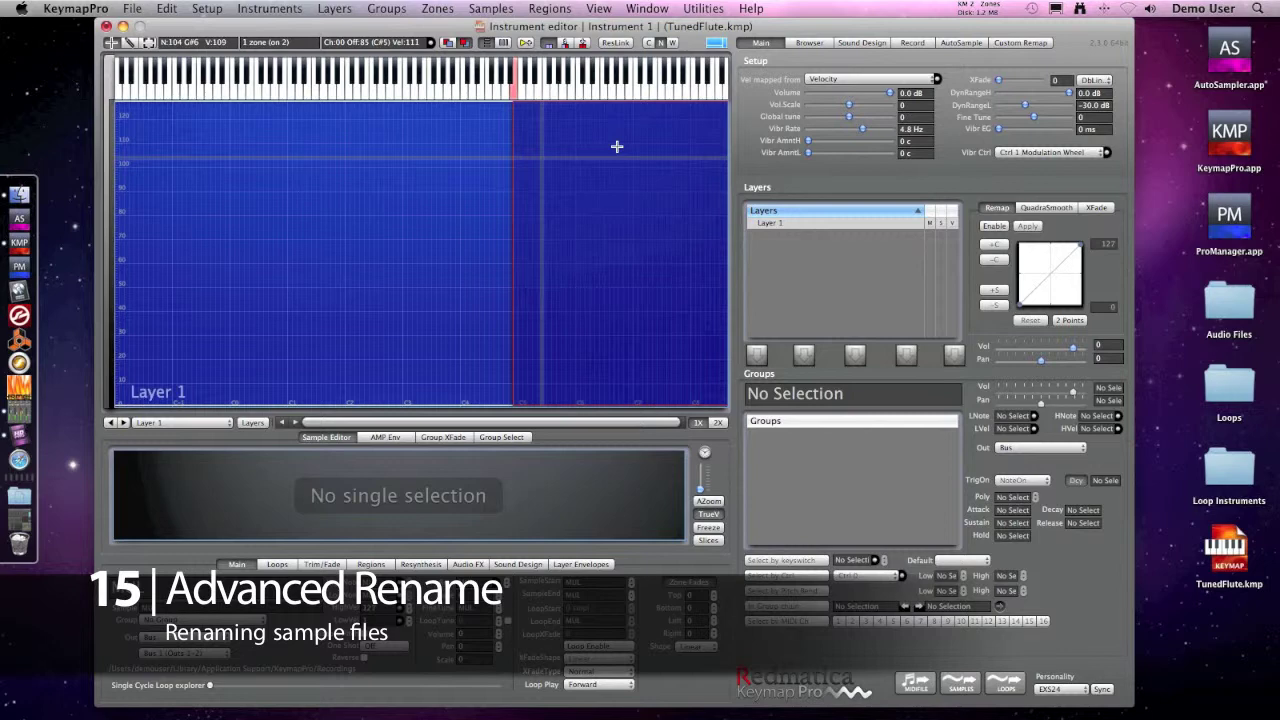
Show the project's resources for the lower ToyFlute zone and extend the selection to both zones
left_click(703, 8)
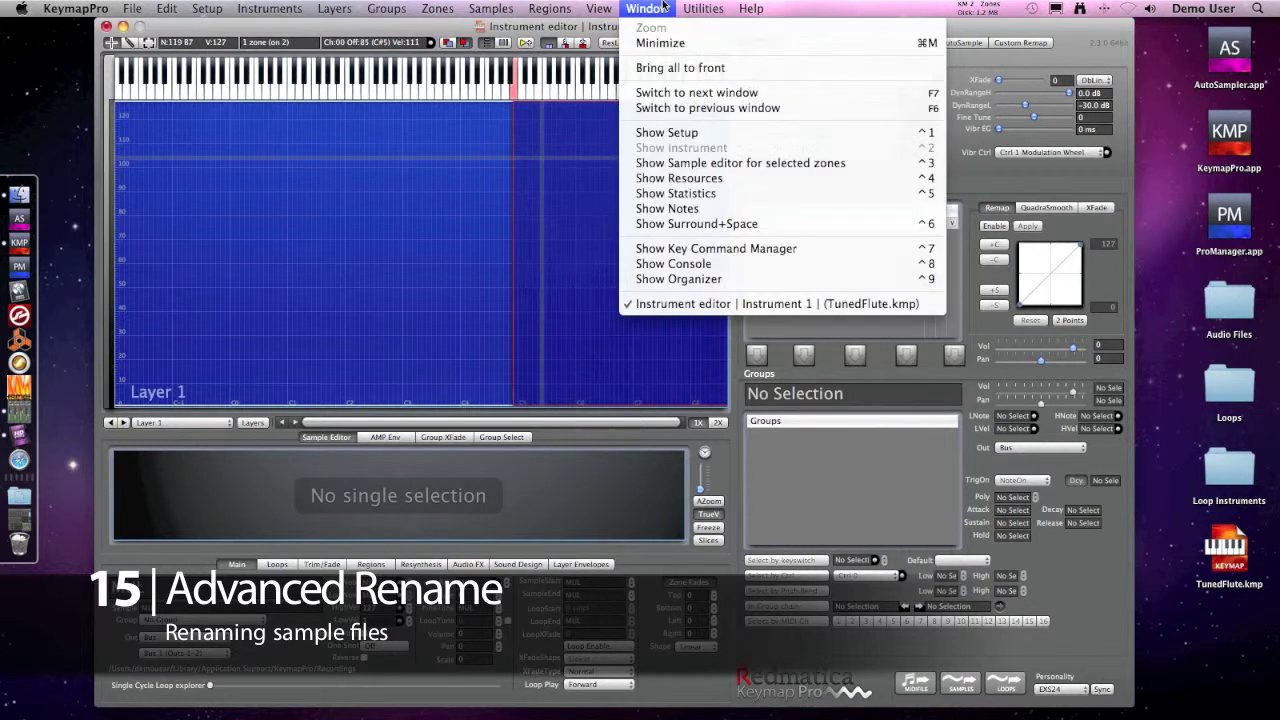
left_click(664, 7)
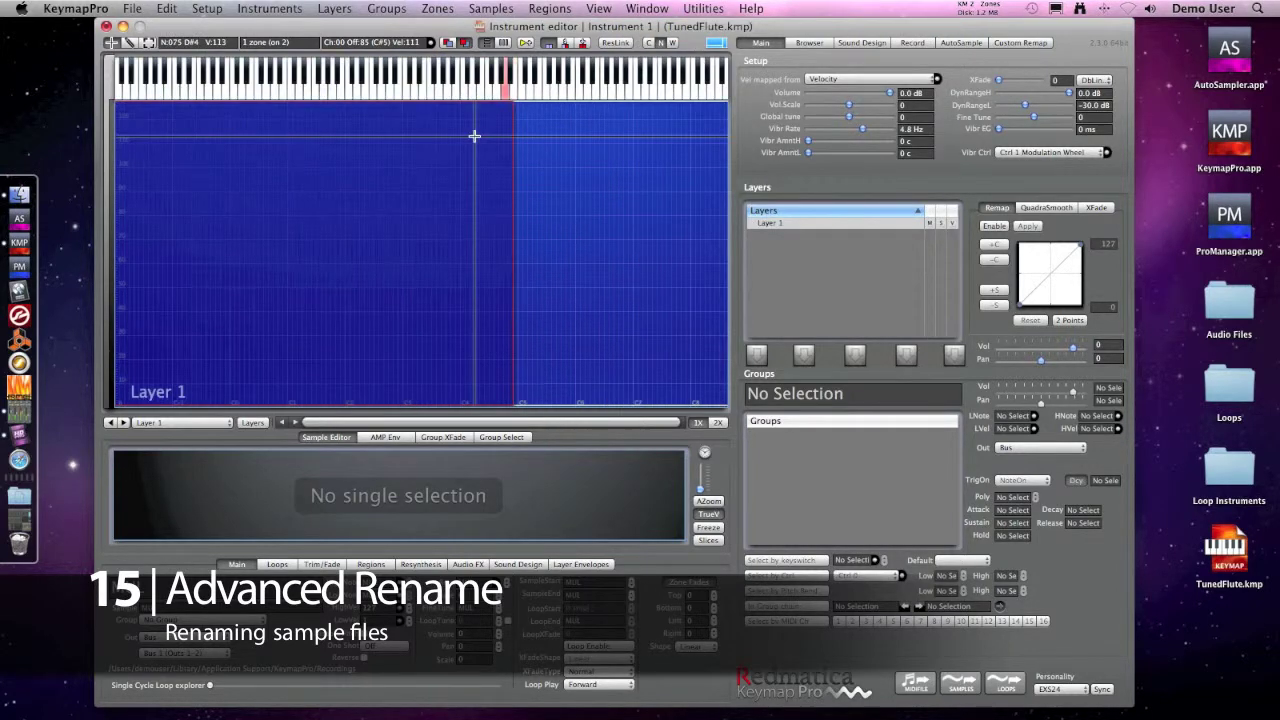
left_click(628, 8)
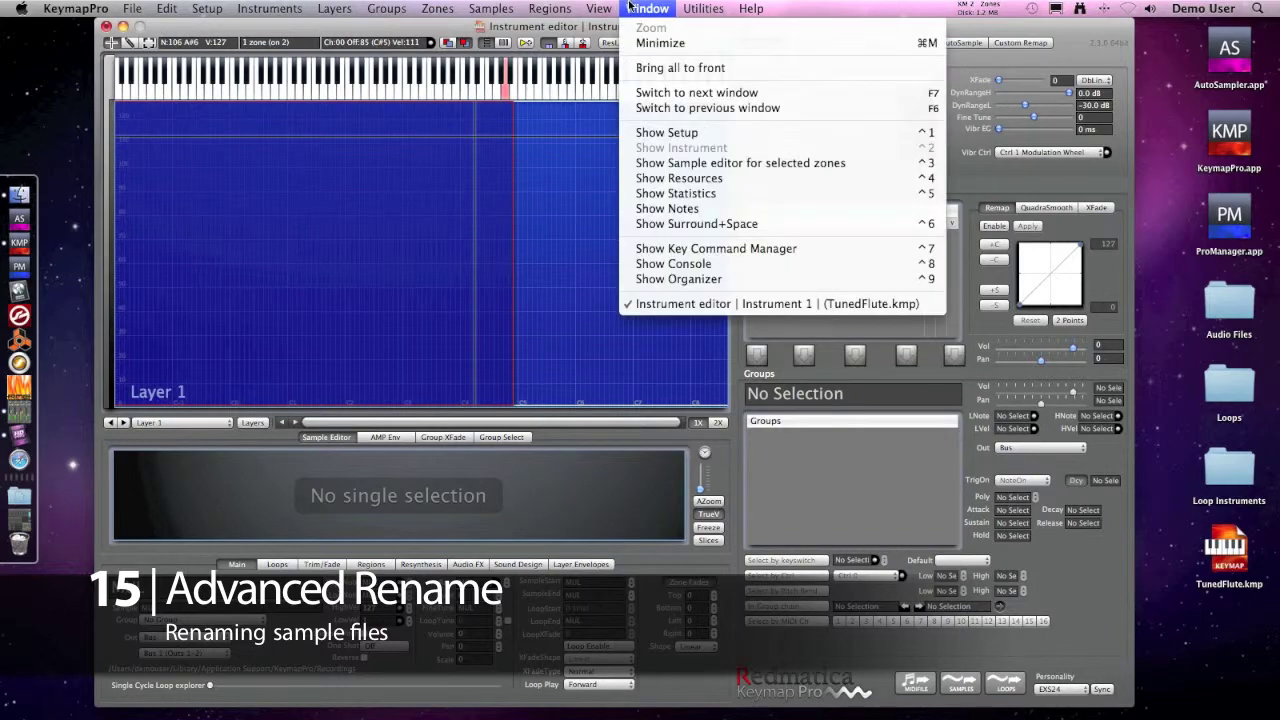
left_click(656, 186)
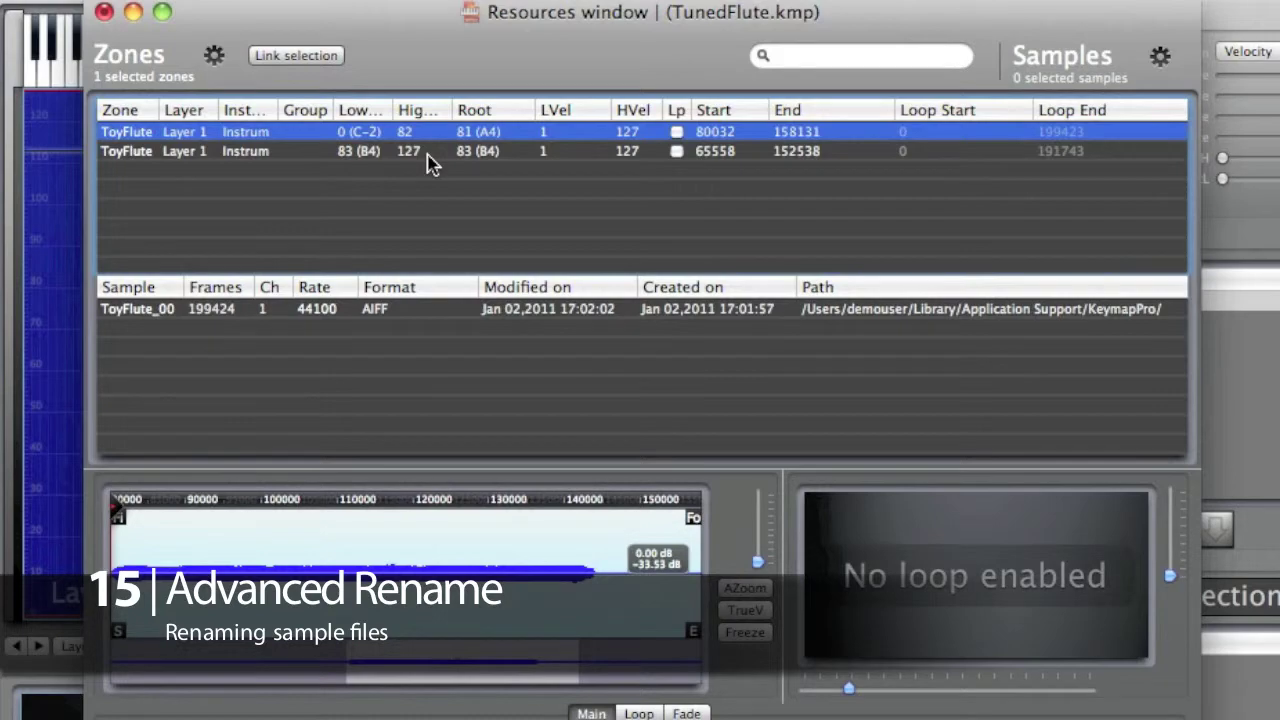
left_click(428, 153, "shift")
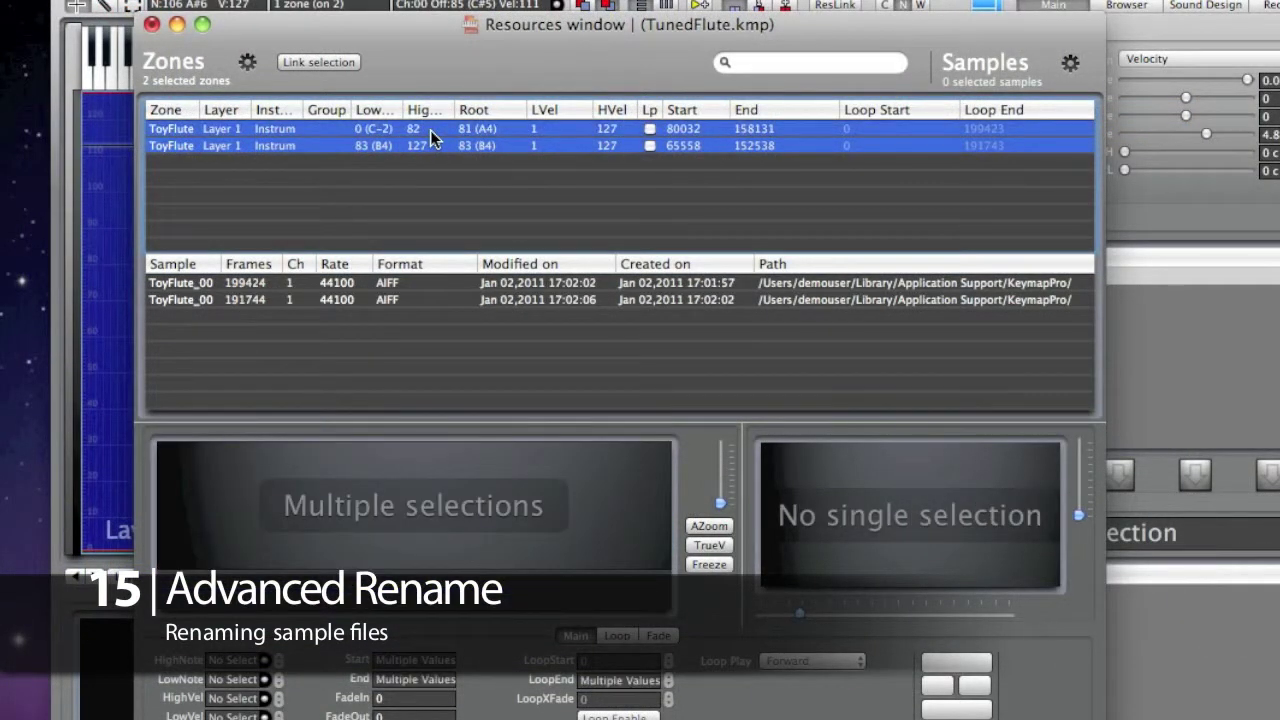
Select both ToyFlute sample files and start an Advanced Rename on them
left_click_drag(255, 283, 255, 300)
right_click(255, 300)
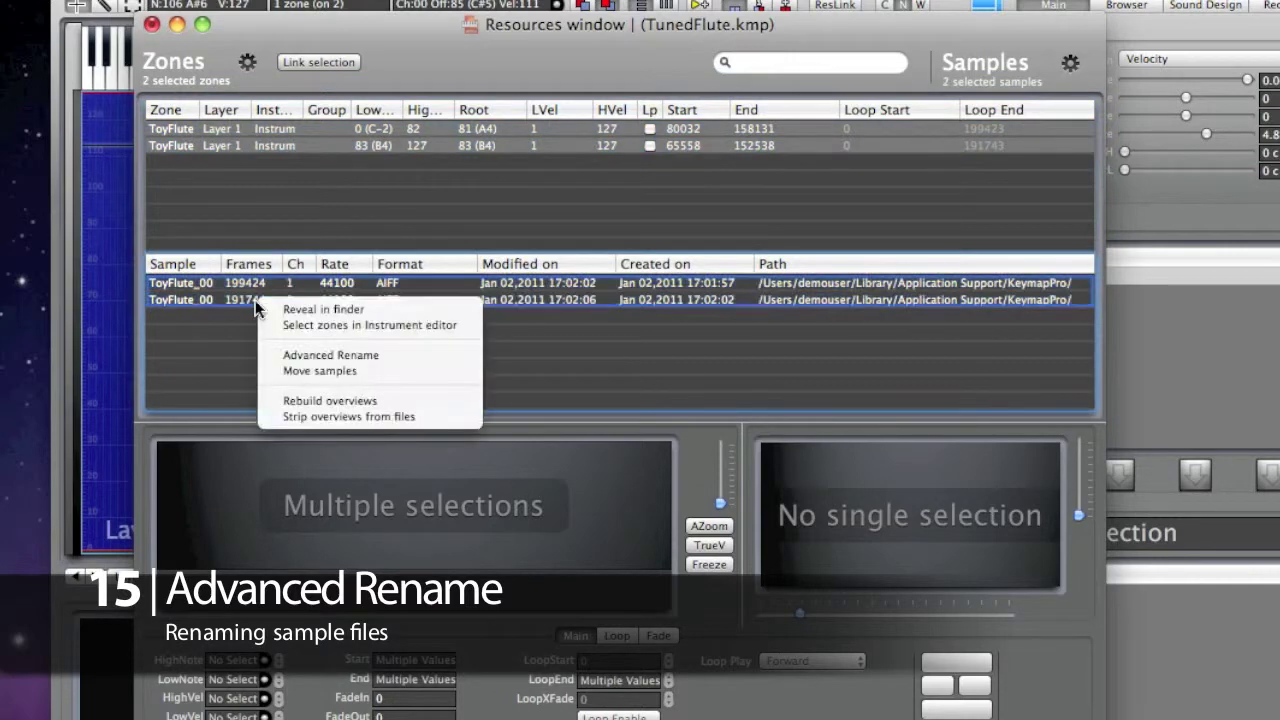
left_click(325, 353)
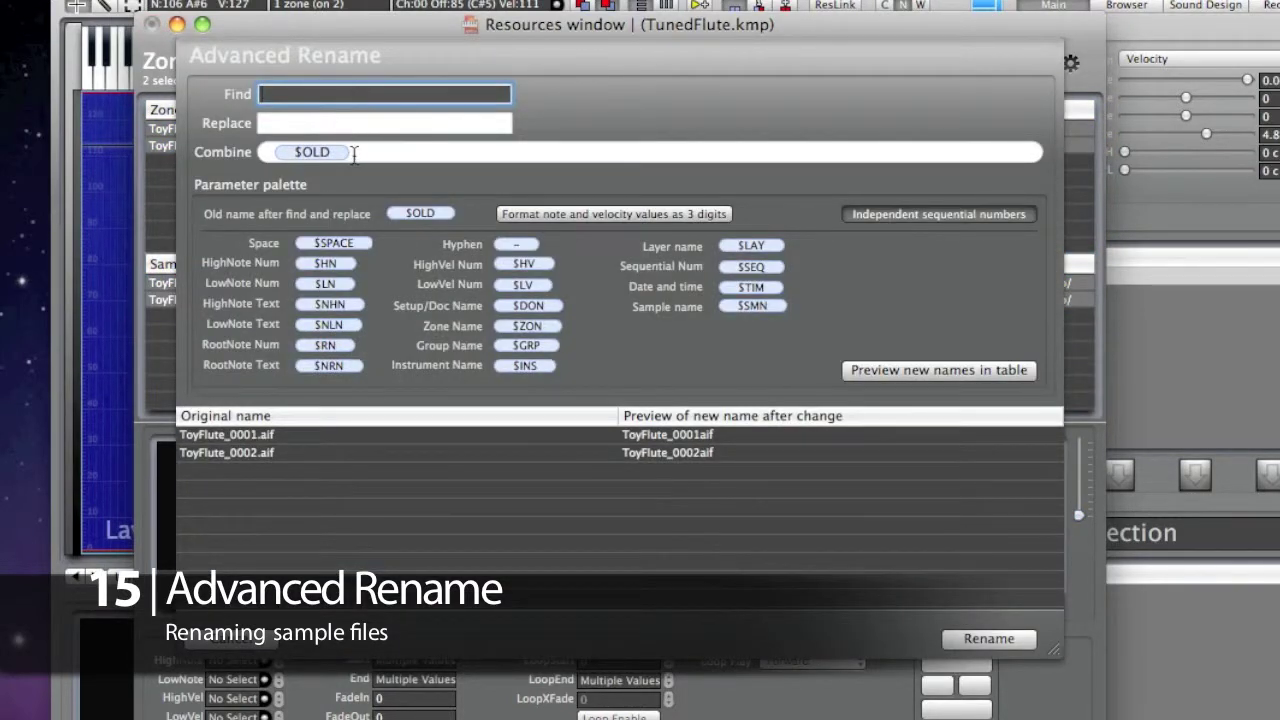
Replace the old-name token in the combine pattern with ToyFlute-, root note text ($NRN), a hyphen and high velocity number ($HV)
left_click(353, 153)
key("BackSpace")
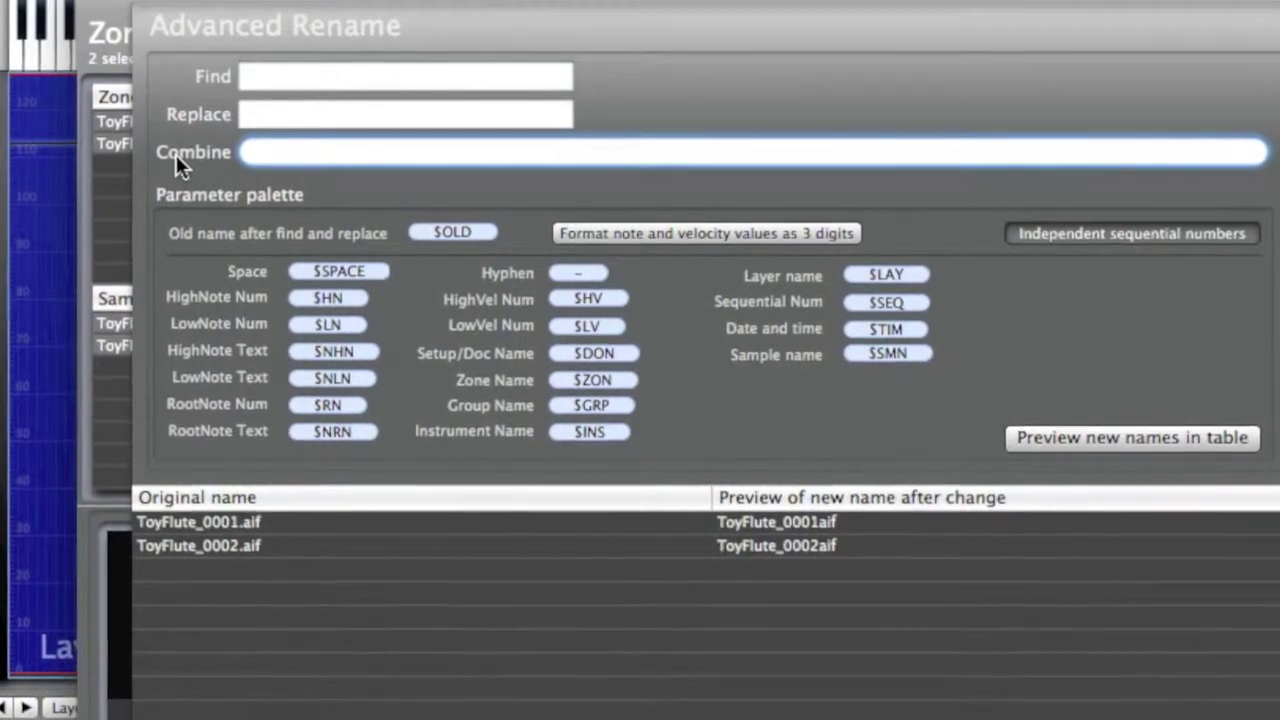
type("ToyFlute-")
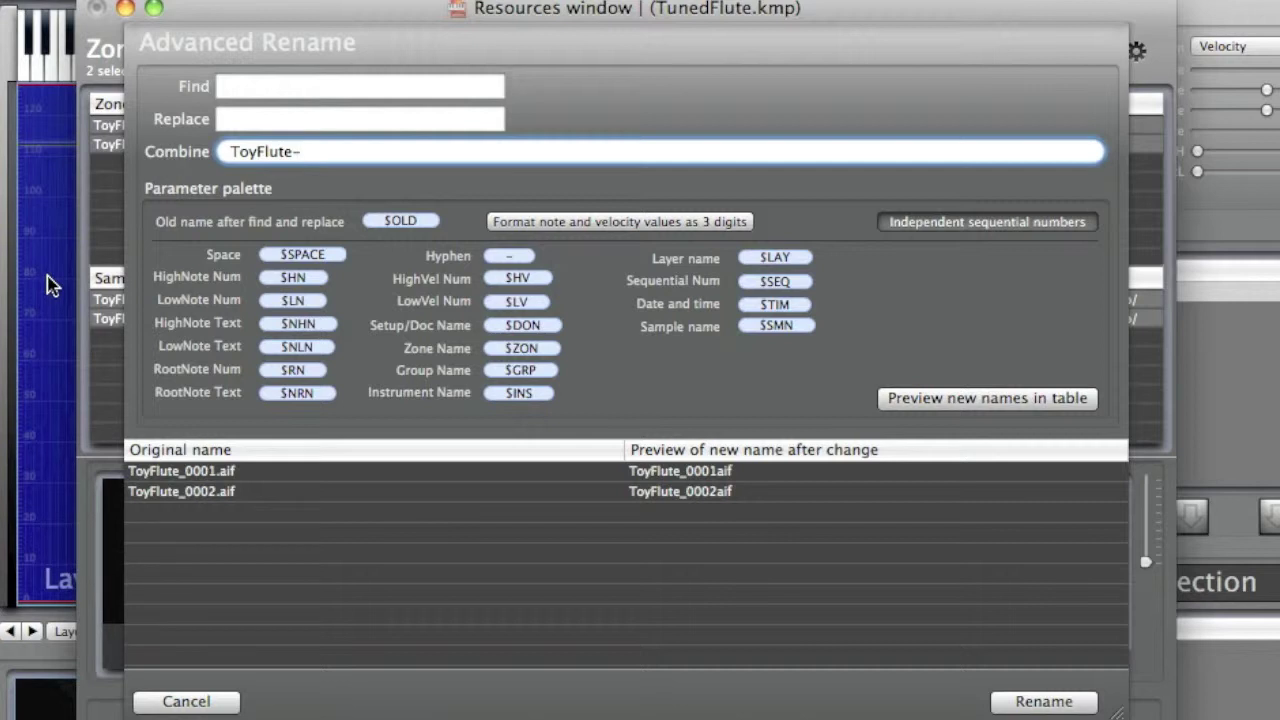
left_click_drag(297, 394, 405, 148)
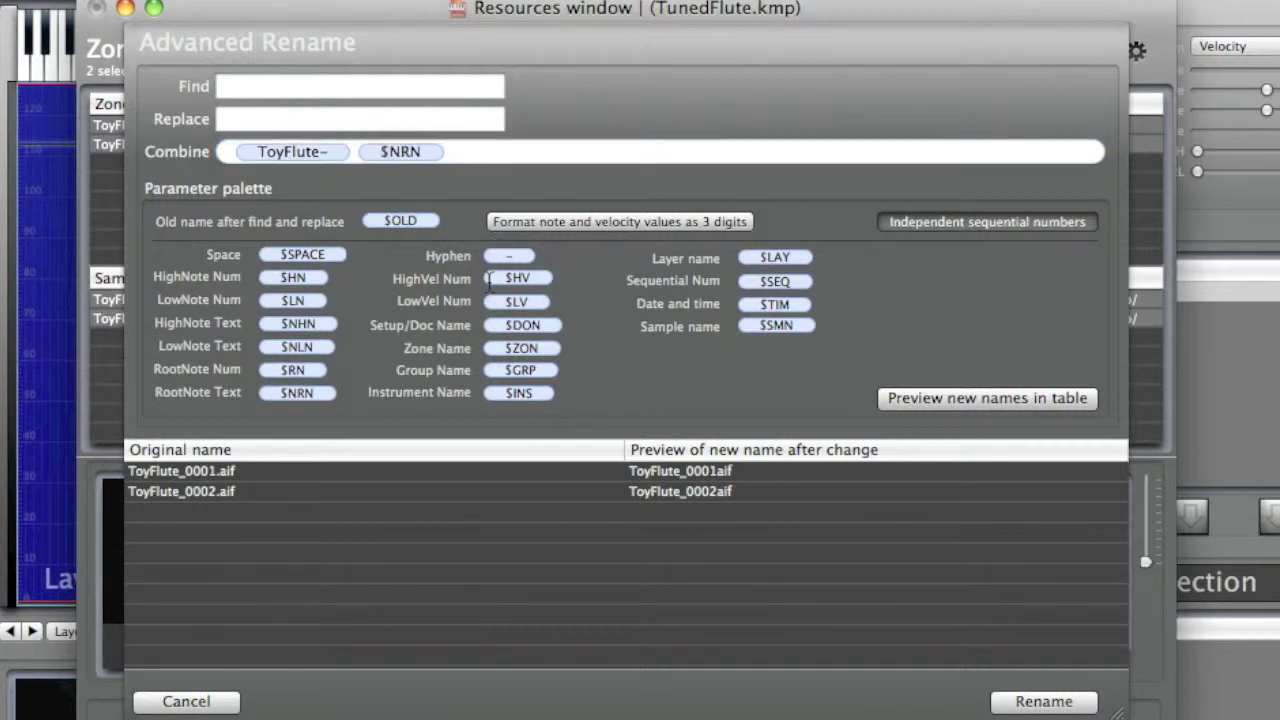
left_click_drag(509, 256, 482, 154)
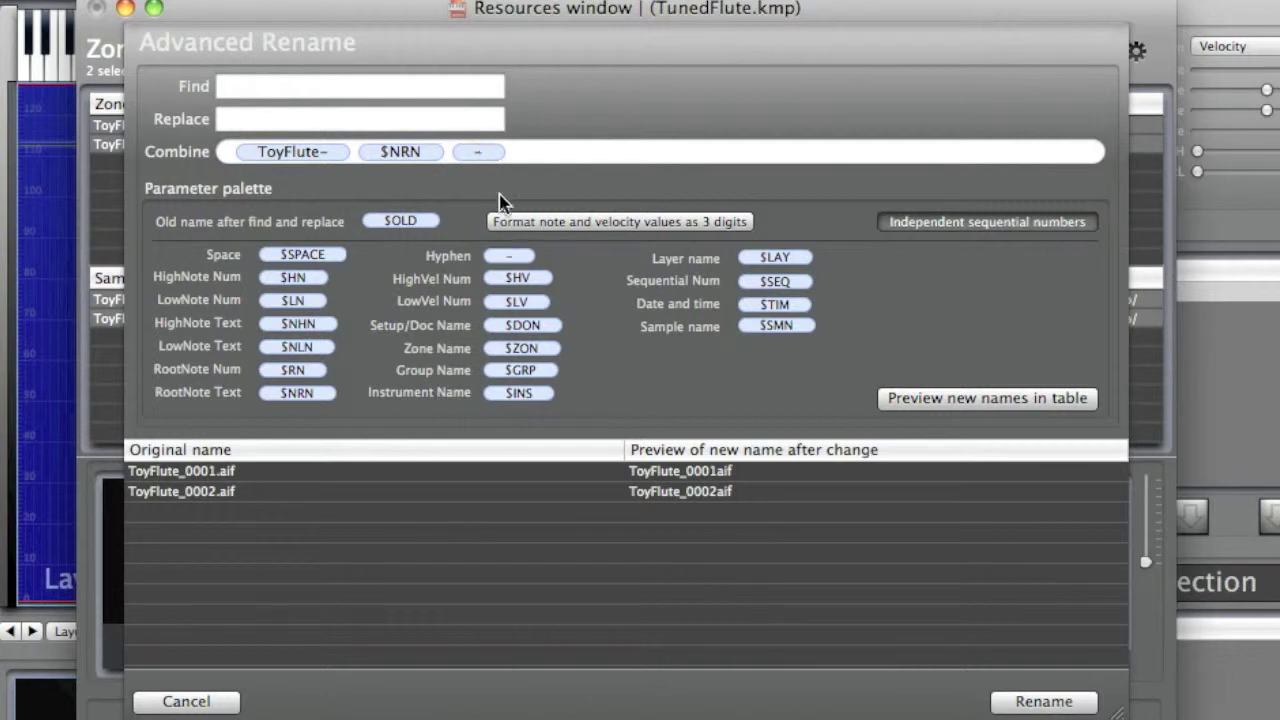
left_click_drag(527, 286, 543, 143)
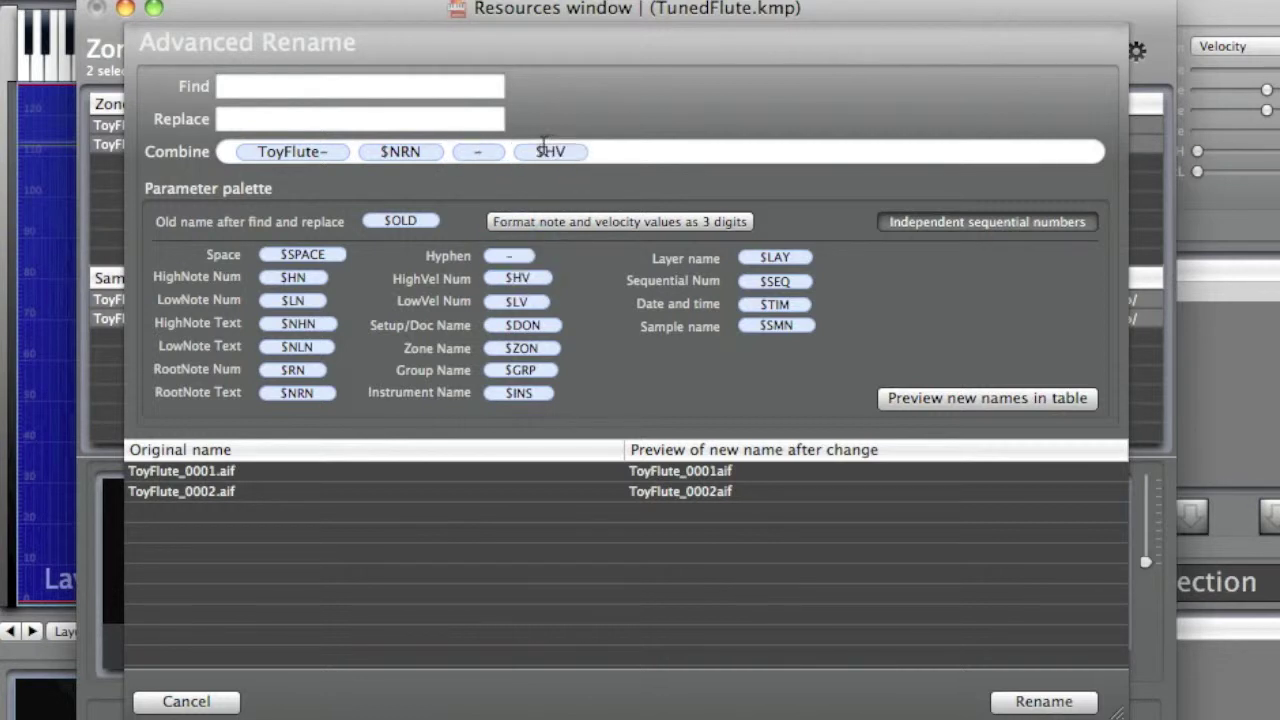
Preview the new names and rename both sample files, closing the resources and selecting the lower zone in the instrument editor
left_click(1003, 408)
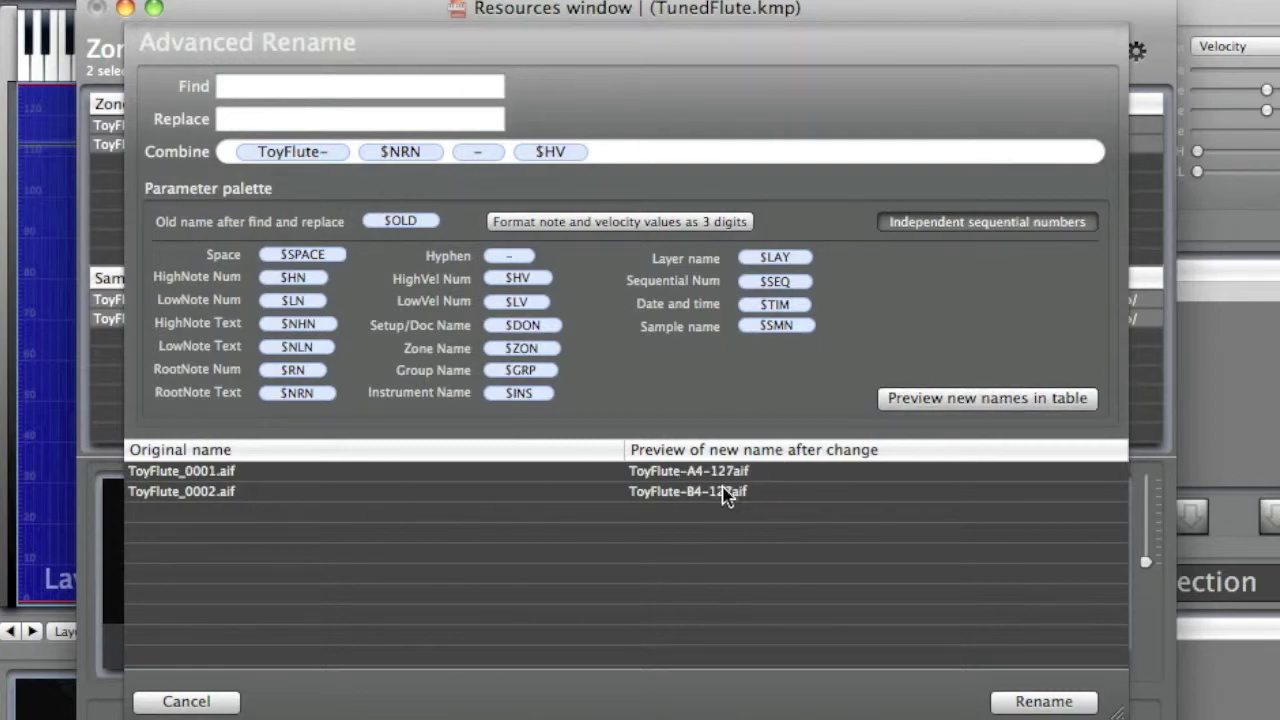
left_click(1063, 698)
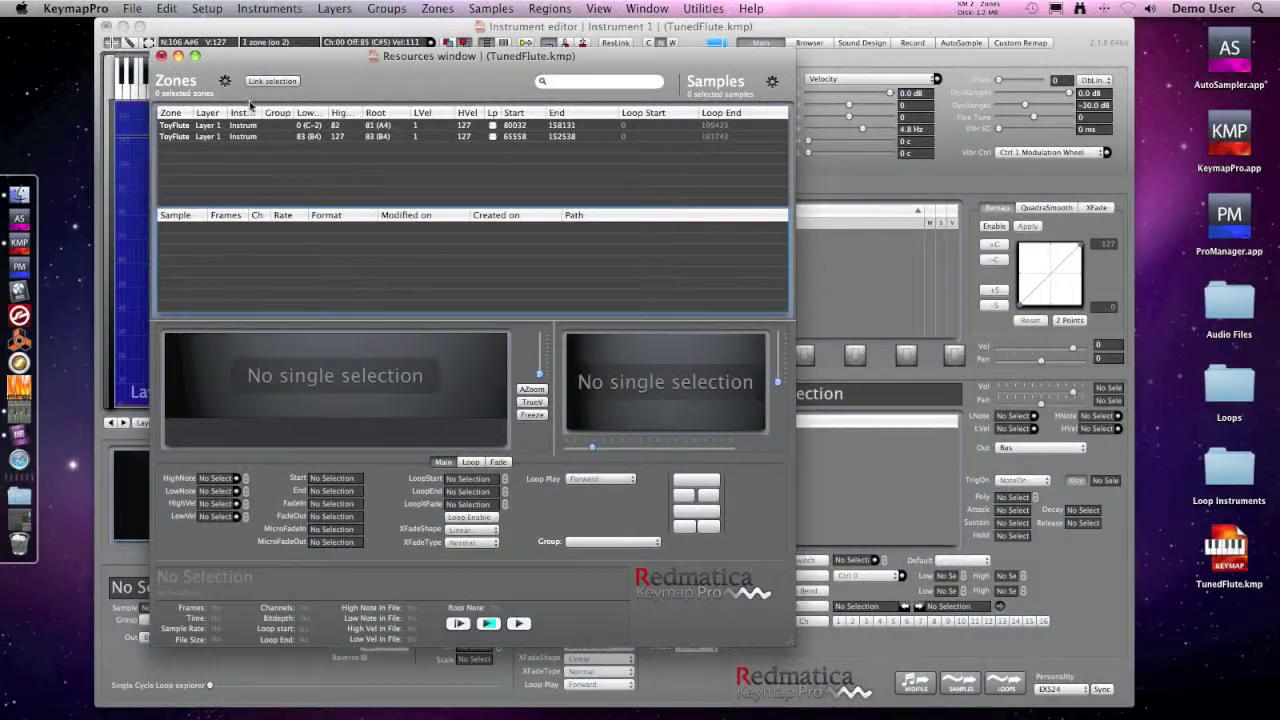
left_click(160, 55)
left_click(340, 224)
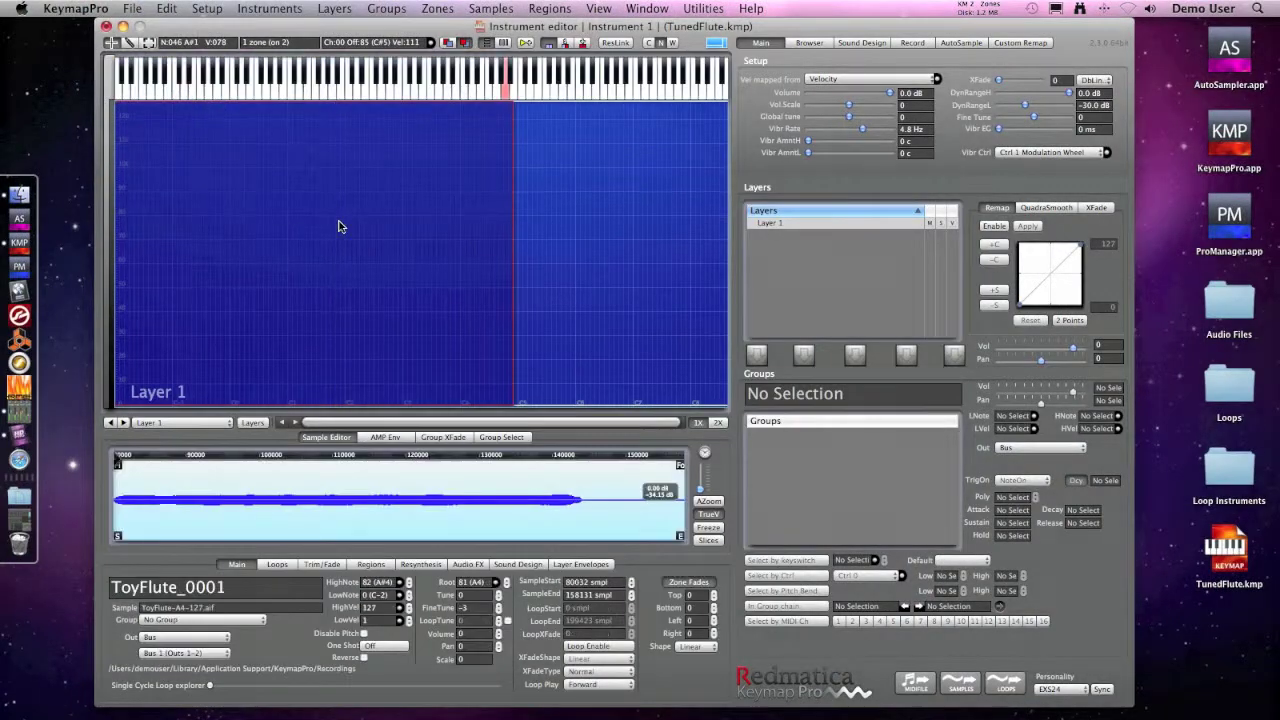